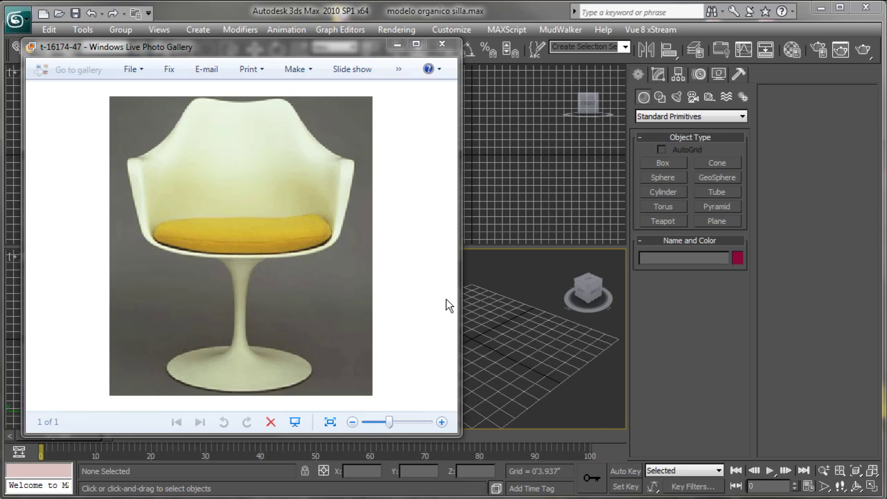
- Minimize the tulip chair reference photo in Windows Live Photo Gallery
{"action": "left_click", "coordinate": [397, 46]}
- Maximize the Front viewport and draw a plane about 5'6.335" by 4'11.825"
{"action": "left_click", "coordinate": [444, 151]}
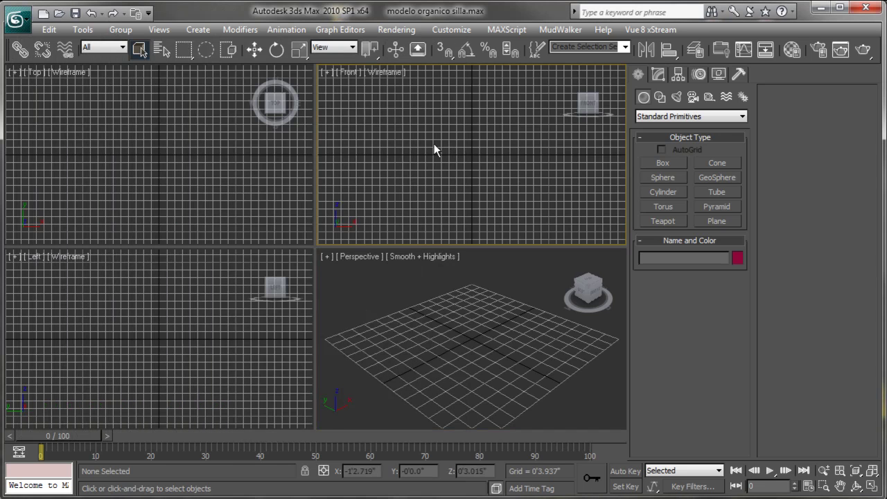
{"action": "key", "text": "alt+w"}
{"action": "left_click", "coordinate": [716, 221]}
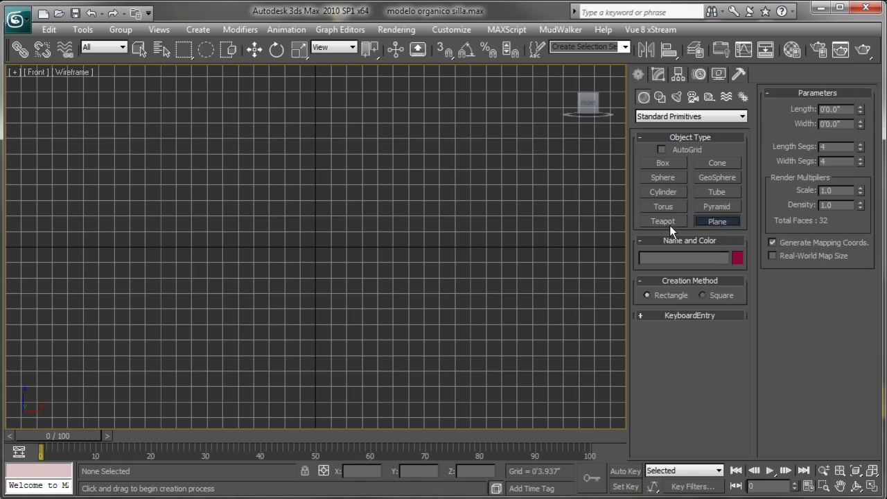
{"action": "mouse_move", "coordinate": [207, 114]}
{"action": "left_mouse_down"}
{"action": "mouse_move", "coordinate": [293, 222]}
{"action": "mouse_move", "coordinate": [443, 378]}
{"action": "left_mouse_up"}
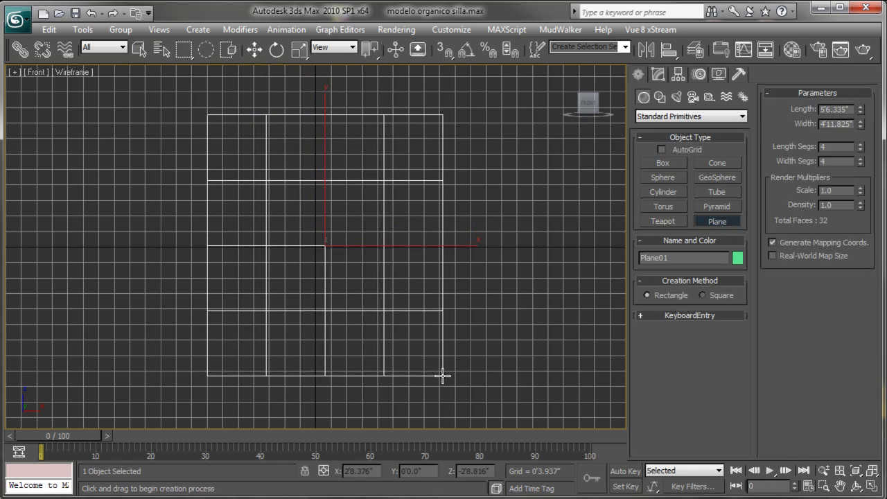
{"action": "middle_click_drag", "start_coordinate": [355, 275], "coordinate": [383, 277]}
{"action": "key", "text": "w"}
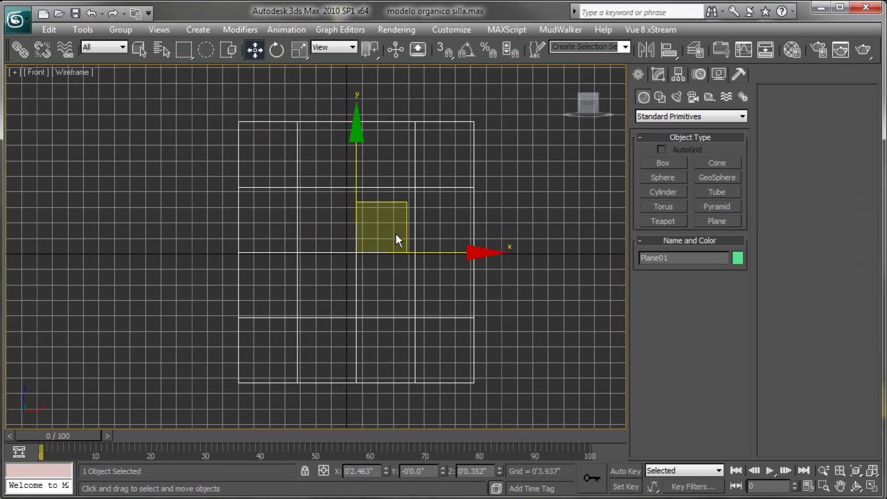
{"action": "middle_click_drag", "start_coordinate": [406, 221], "coordinate": [392, 227]}
{"action": "left_click_drag", "start_coordinate": [393, 227], "coordinate": [396, 223]}
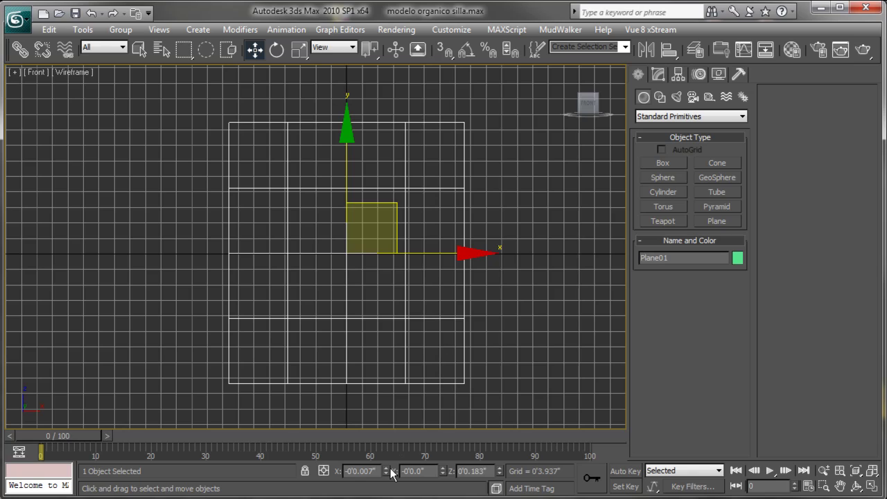
{"action": "middle_click_drag", "start_coordinate": [351, 287], "coordinate": [352, 286]}
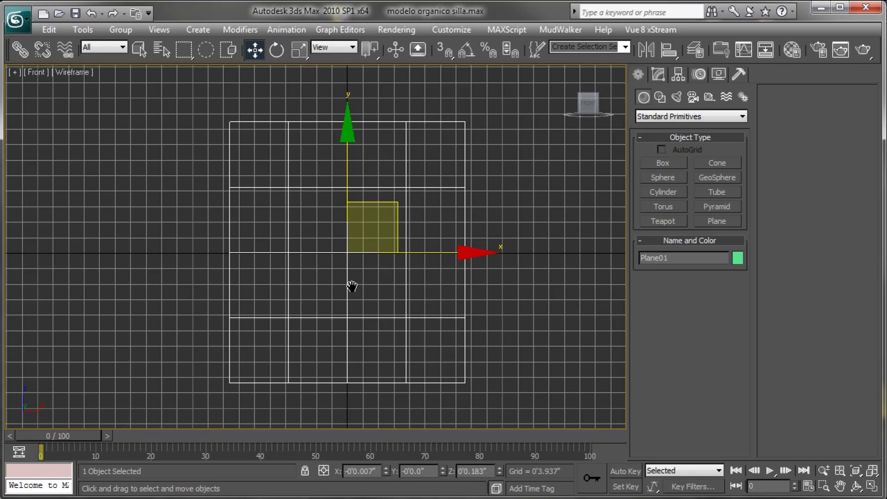
- Zero the plane's X, Y and Z position and set Length and Width segments to 1
{"action": "right_click", "coordinate": [386, 471]}
{"action": "right_click", "coordinate": [442, 472]}
{"action": "right_click", "coordinate": [499, 471]}
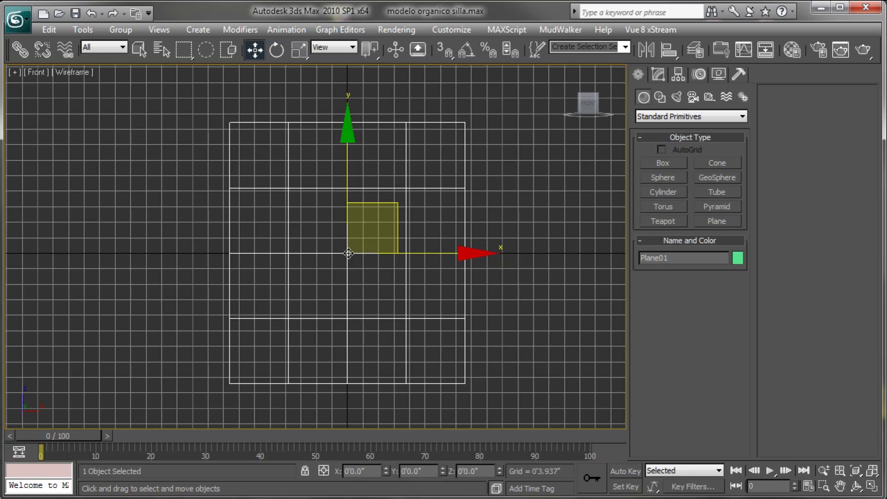
{"action": "left_click", "coordinate": [658, 74]}
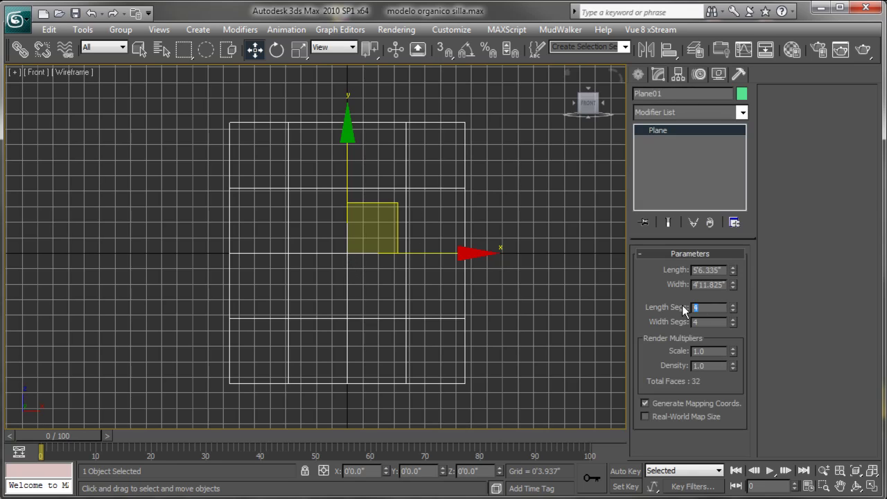
{"action": "key", "text": "Tab"}
{"action": "type", "text": "1"}
{"action": "key", "text": "Tab"}
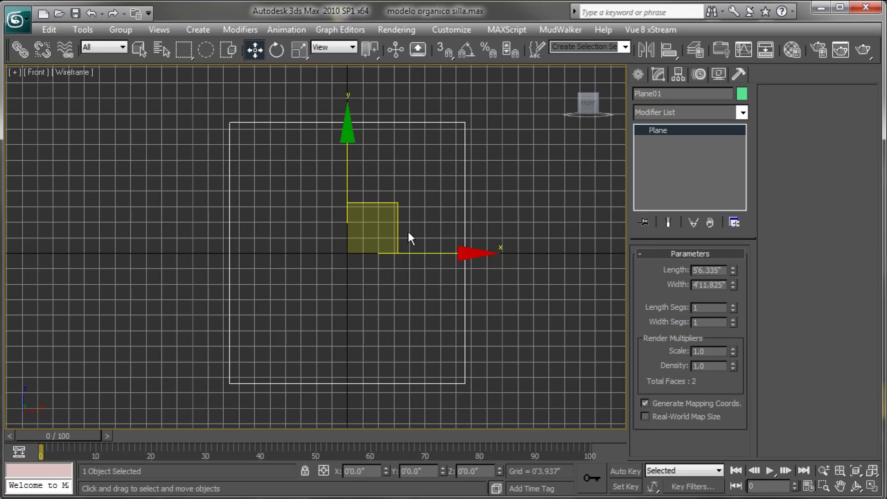
{"action": "left_click", "coordinate": [408, 234]}
- Load the chair GIF into a material slot, assign it to the plane, and show smooth shading with edged faces
{"action": "left_click", "coordinate": [792, 50]}
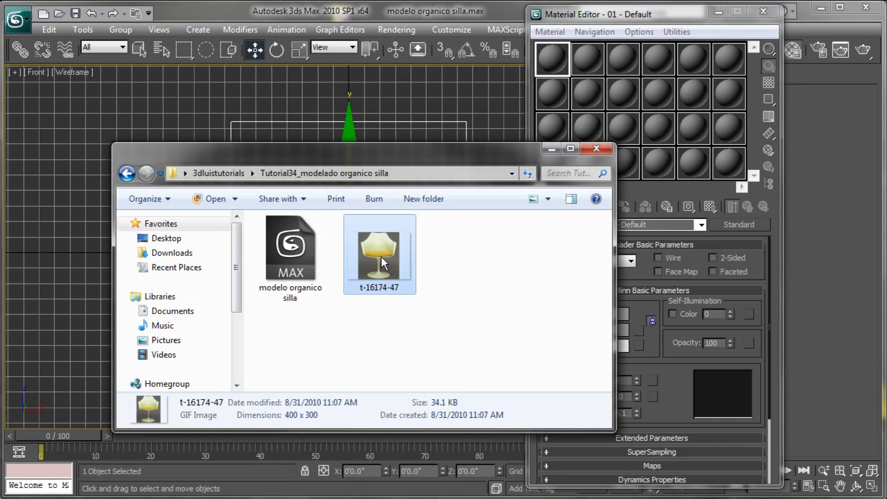
{"action": "left_click_drag", "start_coordinate": [383, 263], "coordinate": [547, 61]}
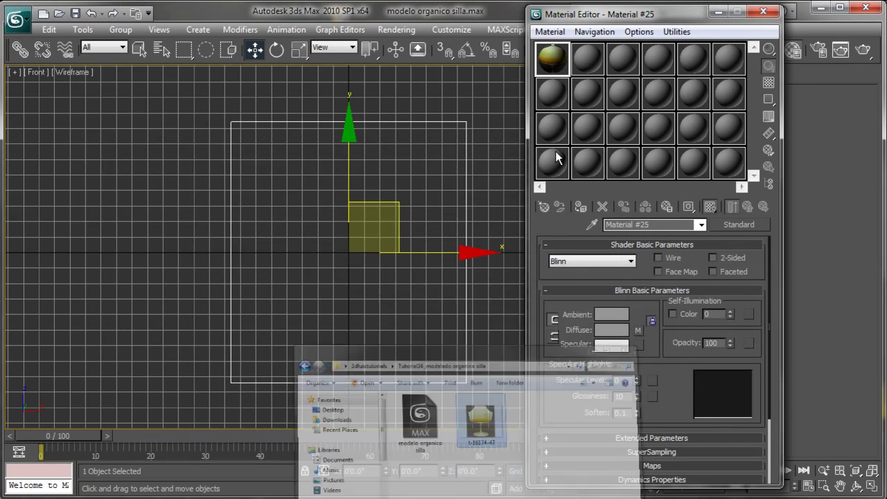
{"action": "left_click", "coordinate": [582, 207]}
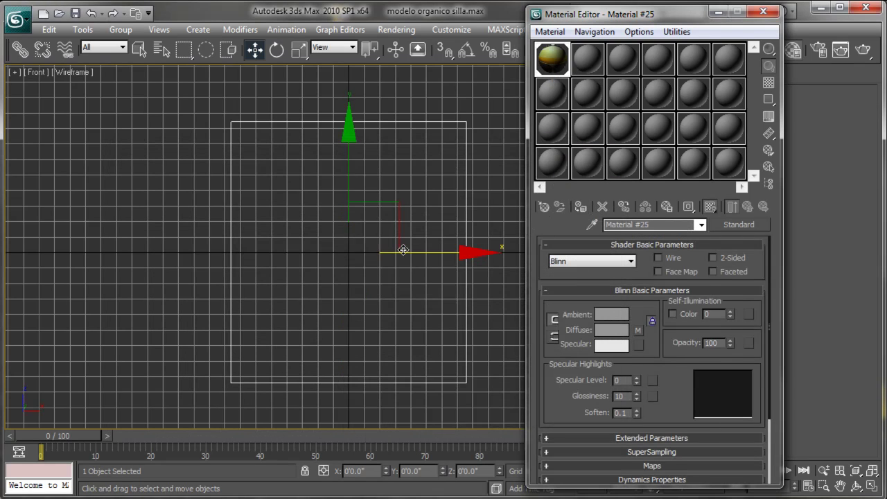
{"action": "key", "text": "F3"}
{"action": "middle_click_drag", "start_coordinate": [407, 249], "coordinate": [402, 249]}
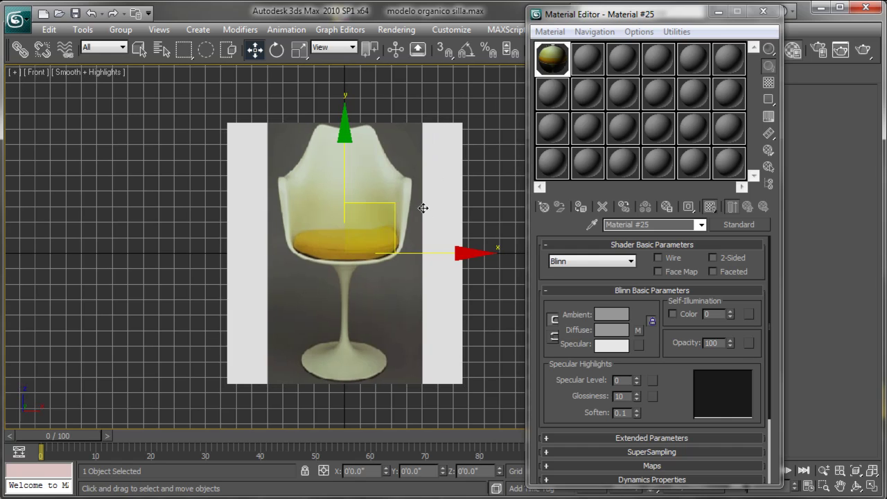
{"action": "middle_click_drag", "start_coordinate": [420, 206], "coordinate": [410, 205]}
{"action": "key", "text": "F4"}
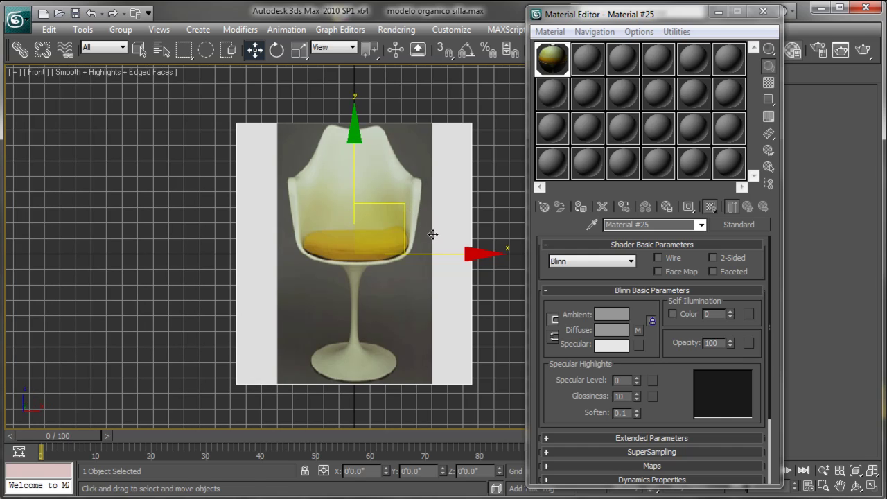
- Scale the plane non-uniformly along X to about 125% width
{"action": "key", "text": "r"}
{"action": "key", "text": "r"}
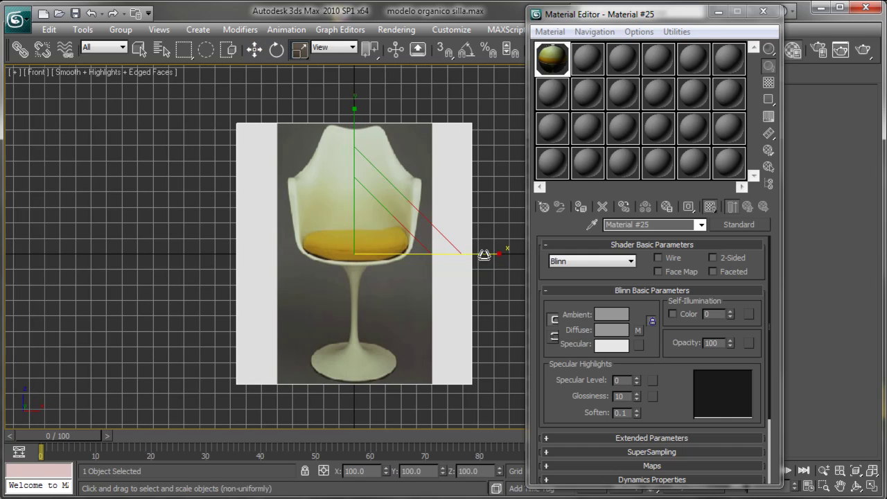
{"action": "left_click_drag", "start_coordinate": [483, 254], "coordinate": [494, 255]}
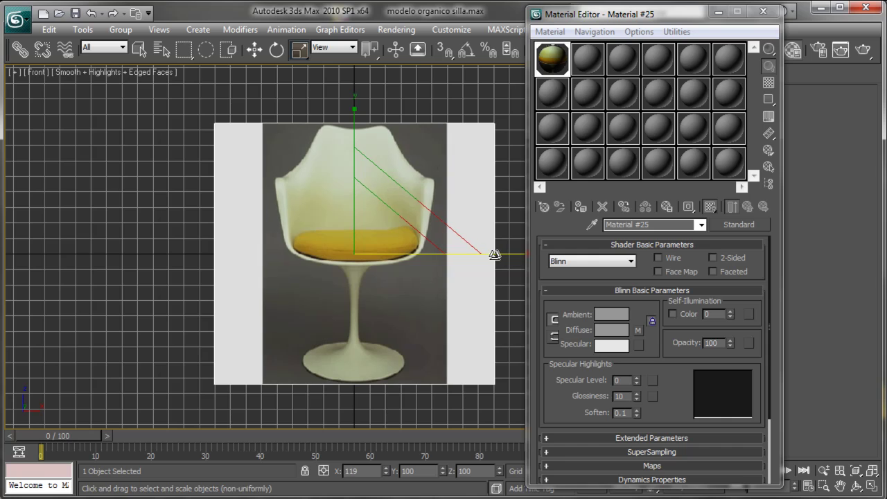
{"action": "key", "text": "m"}
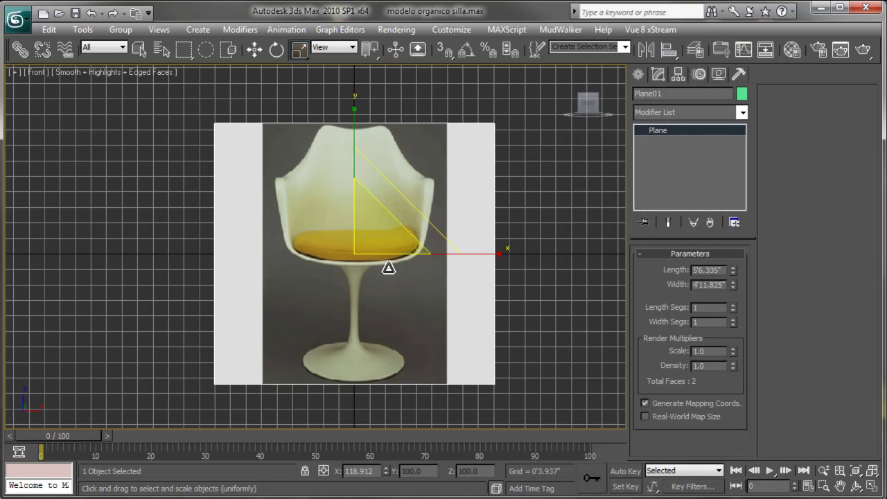
{"action": "left_click_drag", "start_coordinate": [482, 255], "coordinate": [491, 255]}
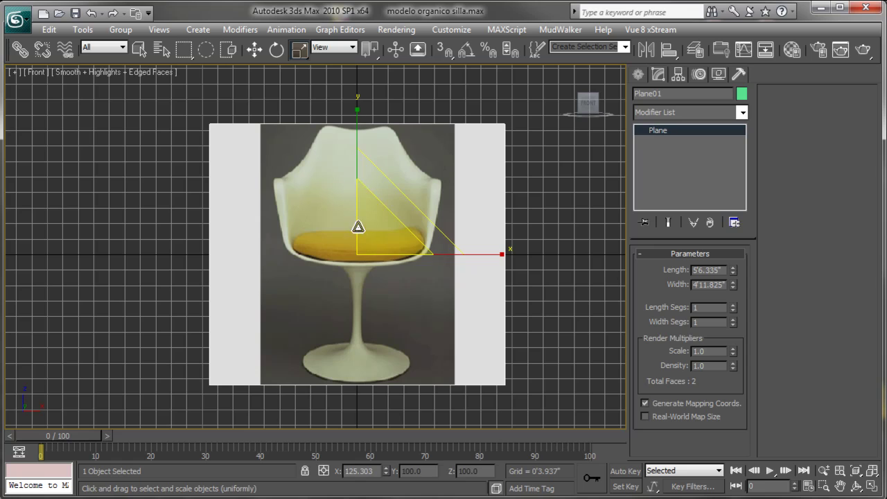
{"action": "left_click", "coordinate": [255, 49]}
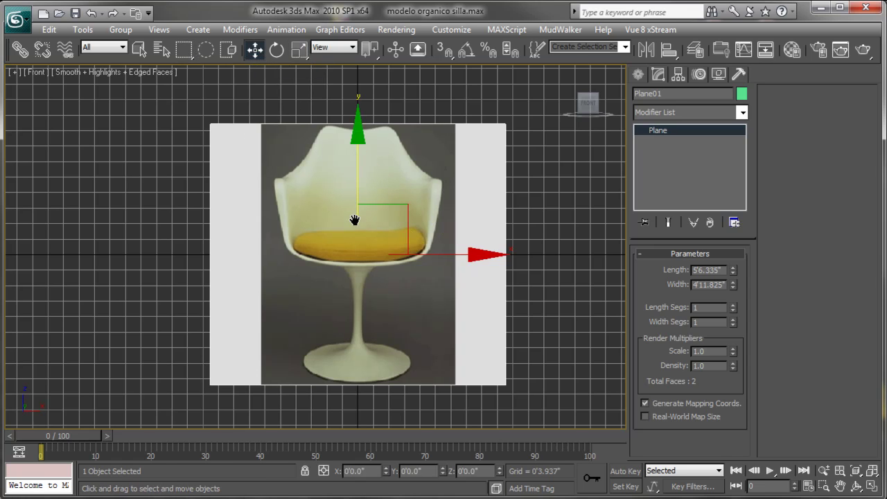
{"action": "key", "text": "alt+w"}
- Move the reference plane 3'11.404" back along Y in the Top view, then frame the chair in Perspective
{"action": "right_click", "coordinate": [228, 178]}
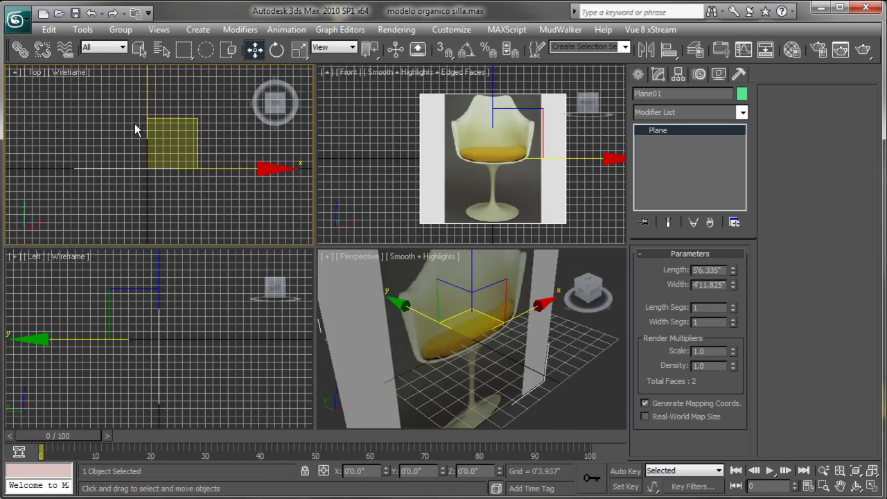
{"action": "middle_click_drag", "start_coordinate": [134, 123], "coordinate": [142, 163]}
{"action": "left_click_drag", "start_coordinate": [147, 145], "coordinate": [159, 52]}
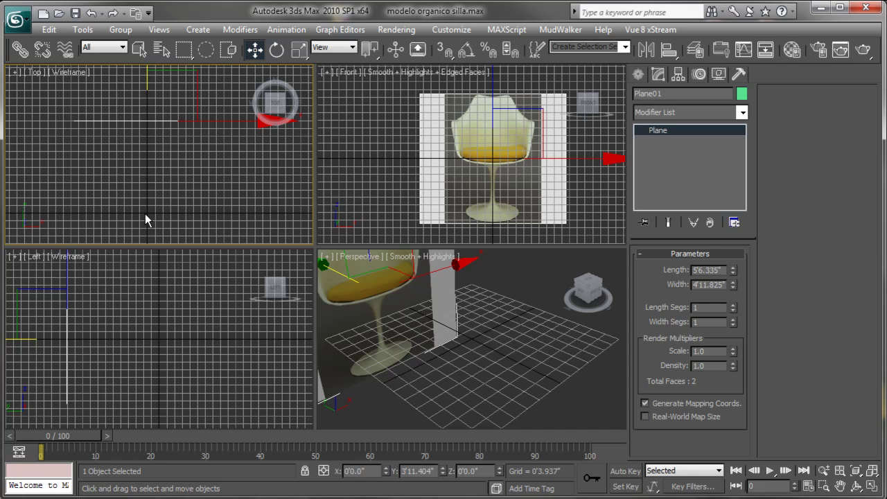
{"action": "middle_click_drag", "start_coordinate": [142, 121], "coordinate": [140, 133]}
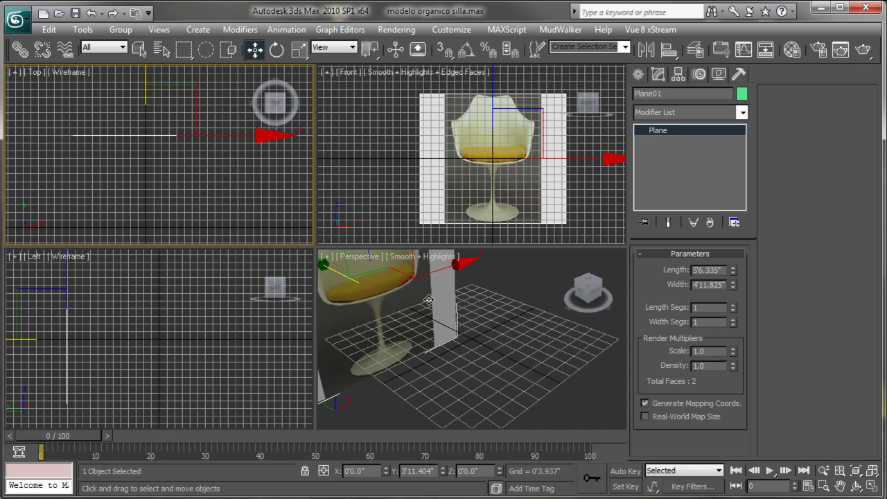
{"action": "scroll", "coordinate": [534, 358], "scroll_direction": "up", "scroll_amount": 3}
{"action": "key", "text": "alt+w"}
{"action": "mouse_move", "coordinate": [487, 358]}
{"action": "middle_mouse_down"}
{"action": "mouse_move", "coordinate": [347, 239]}
{"action": "mouse_move", "coordinate": [356, 256]}
{"action": "middle_mouse_up"}
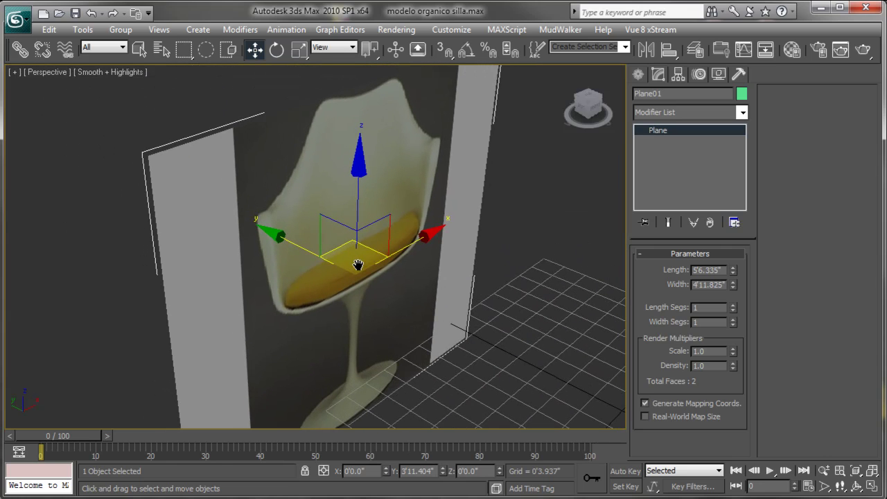
- Turn on Backface Cull for the reference plane in Object Properties
{"action": "right_click", "coordinate": [350, 249]}
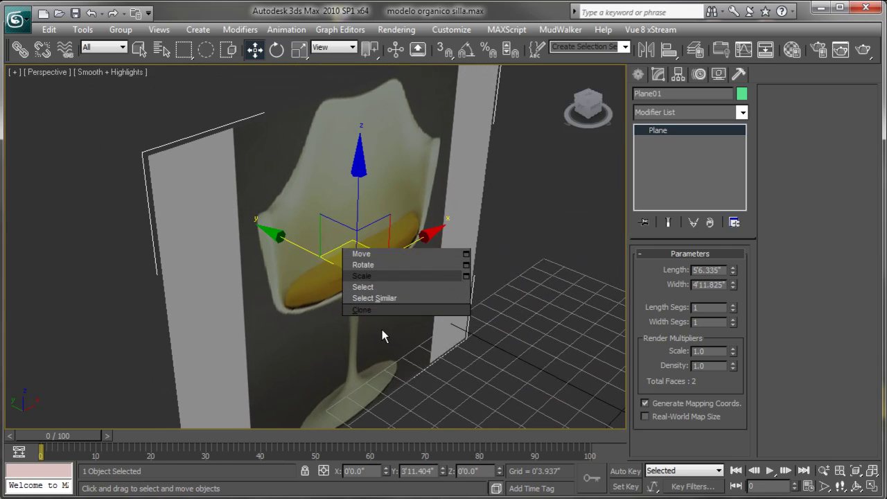
{"action": "left_click", "coordinate": [393, 319]}
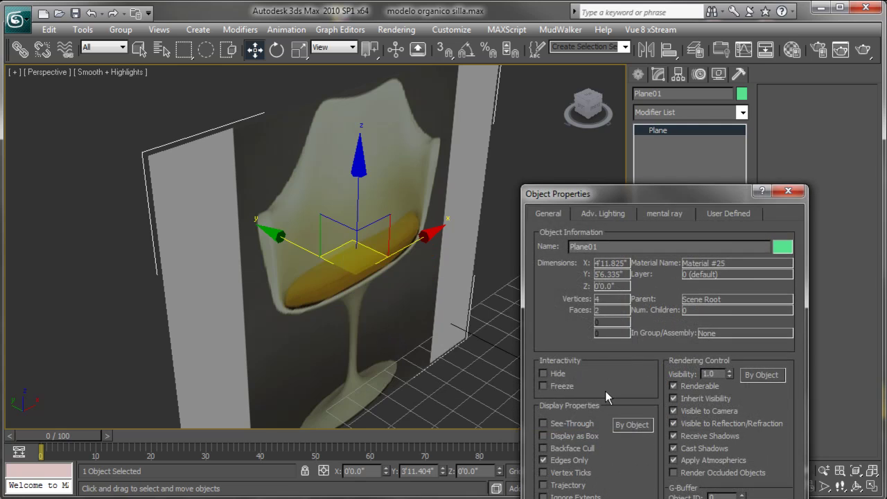
{"action": "left_click_drag", "start_coordinate": [596, 198], "coordinate": [307, 43]}
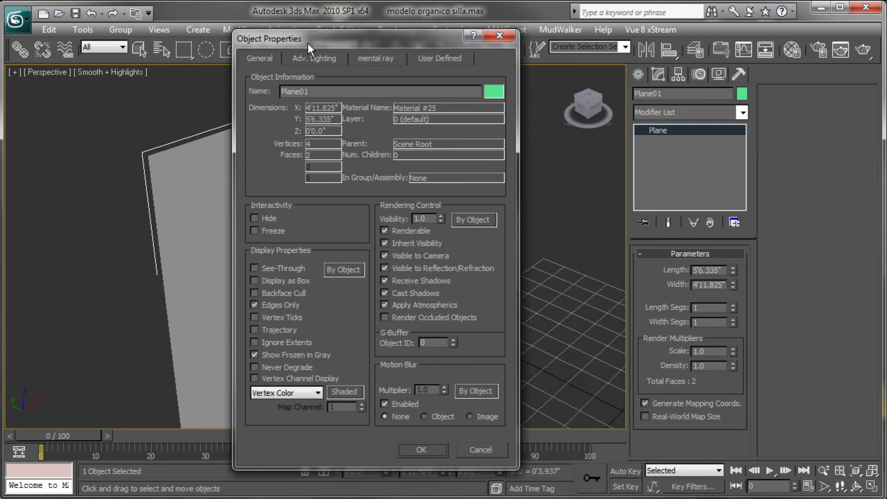
{"action": "left_click", "coordinate": [255, 292]}
{"action": "left_click", "coordinate": [424, 451]}
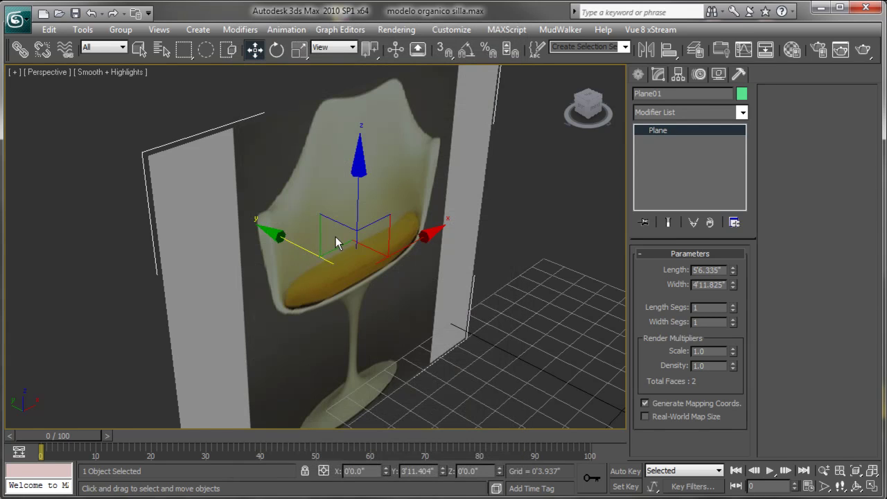
- Freeze the reference plane so it can't be selected
{"action": "right_click", "coordinate": [336, 244]}
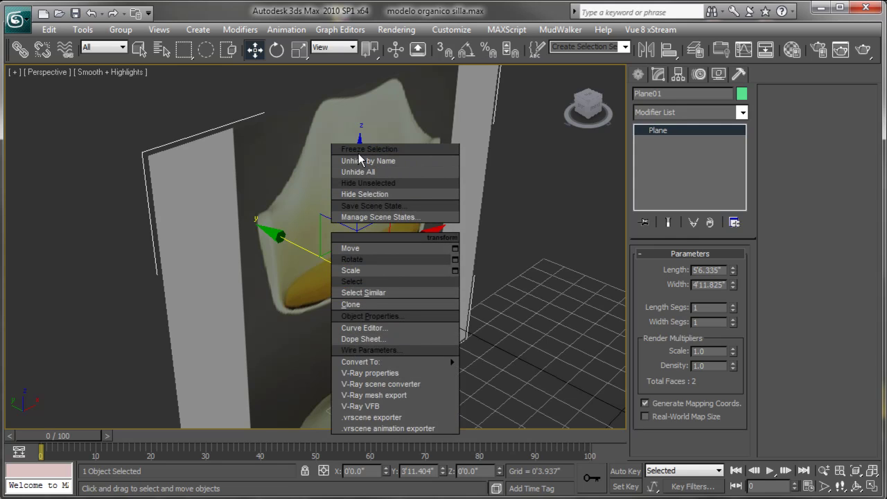
{"action": "left_click", "coordinate": [367, 150]}
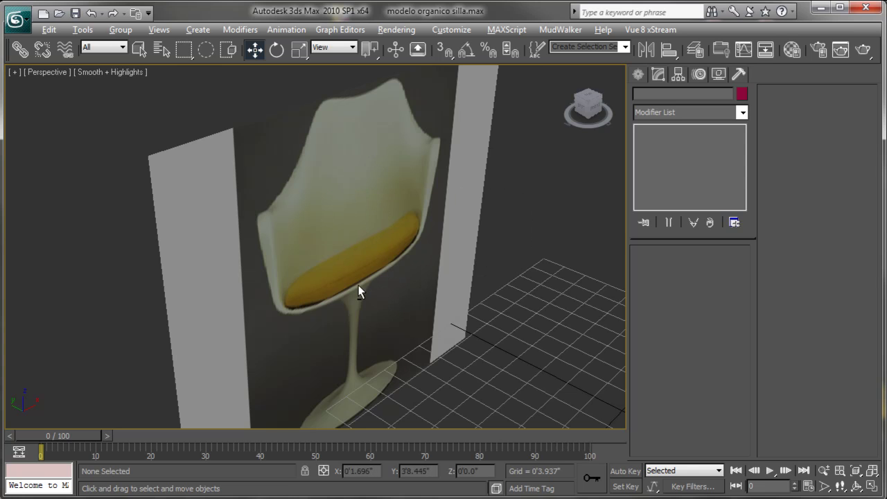
{"action": "mouse_move", "coordinate": [359, 291]}
{"action": "middle_mouse_down", "text": "alt"}
{"action": "mouse_move", "coordinate": [456, 272]}
{"action": "mouse_move", "coordinate": [395, 282]}
{"action": "mouse_move", "coordinate": [325, 277]}
{"action": "mouse_move", "coordinate": [482, 276]}
{"action": "mouse_move", "coordinate": [368, 289]}
{"action": "mouse_move", "coordinate": [291, 285]}
{"action": "mouse_move", "coordinate": [367, 289]}
{"action": "mouse_move", "coordinate": [324, 285]}
{"action": "middle_mouse_up", "text": "alt"}
- Maximize the Front viewport, frame the chair, and hide the grid
{"action": "key", "text": "alt+w"}
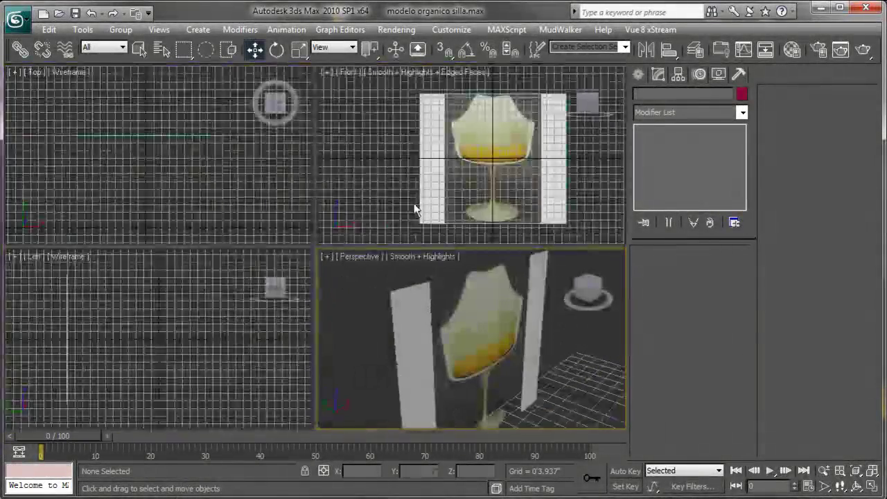
{"action": "left_click", "coordinate": [428, 175]}
{"action": "key", "text": "alt+w"}
{"action": "mouse_move", "coordinate": [400, 230]}
{"action": "middle_mouse_down"}
{"action": "mouse_move", "coordinate": [382, 248]}
{"action": "mouse_move", "coordinate": [363, 212]}
{"action": "mouse_move", "coordinate": [412, 233]}
{"action": "middle_mouse_up"}
{"action": "key", "text": "g"}
{"action": "scroll", "coordinate": [390, 246], "scroll_direction": "up", "scroll_amount": 2}
{"action": "scroll", "coordinate": [384, 249], "scroll_direction": "up", "scroll_amount": 2}
{"action": "scroll", "coordinate": [390, 248], "scroll_direction": "down", "scroll_amount": 2}
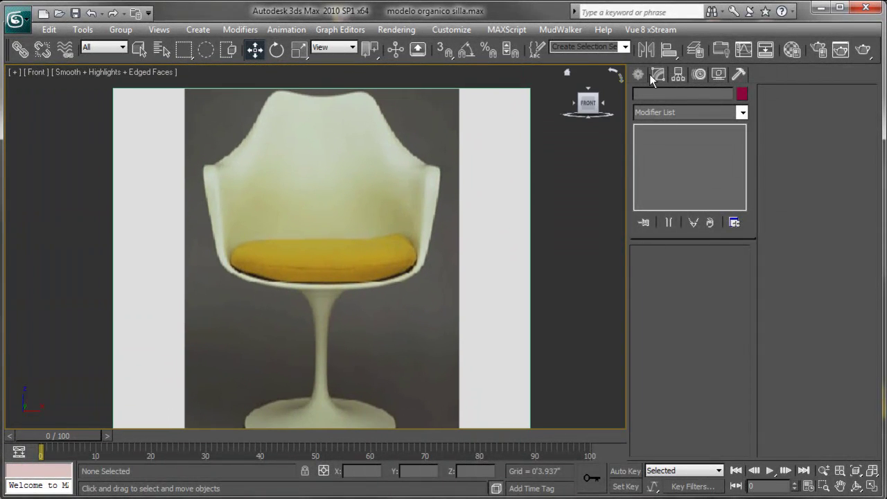
- Draw a vertical Line from the stem base to the top of the chair back
{"action": "left_click", "coordinate": [639, 74]}
{"action": "left_click", "coordinate": [660, 96]}
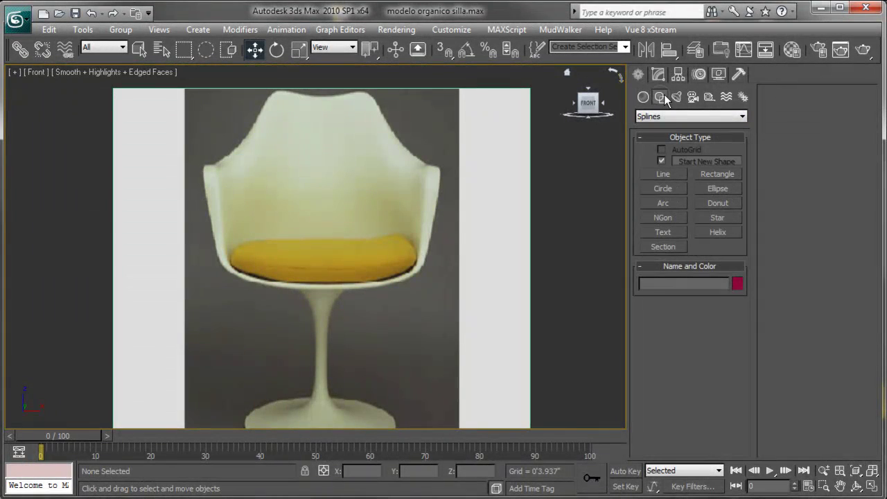
{"action": "left_click", "coordinate": [661, 174]}
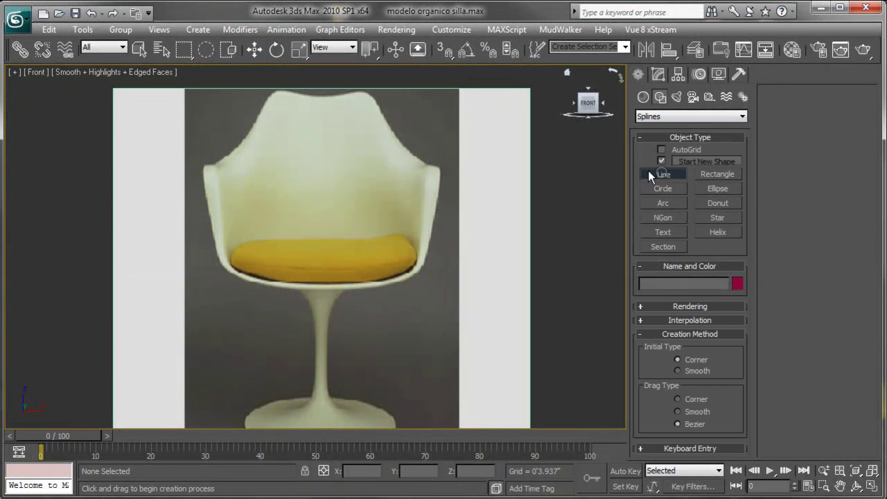
{"action": "left_click", "coordinate": [321, 371]}
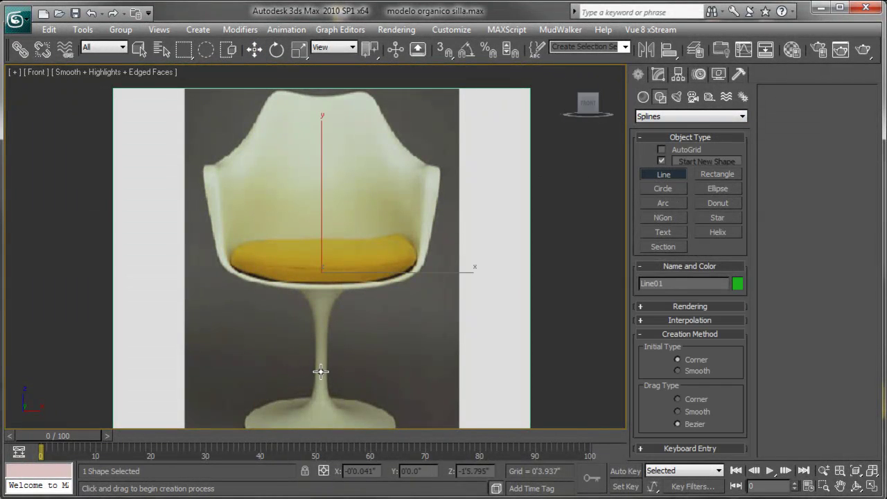
{"action": "left_click", "coordinate": [321, 80]}
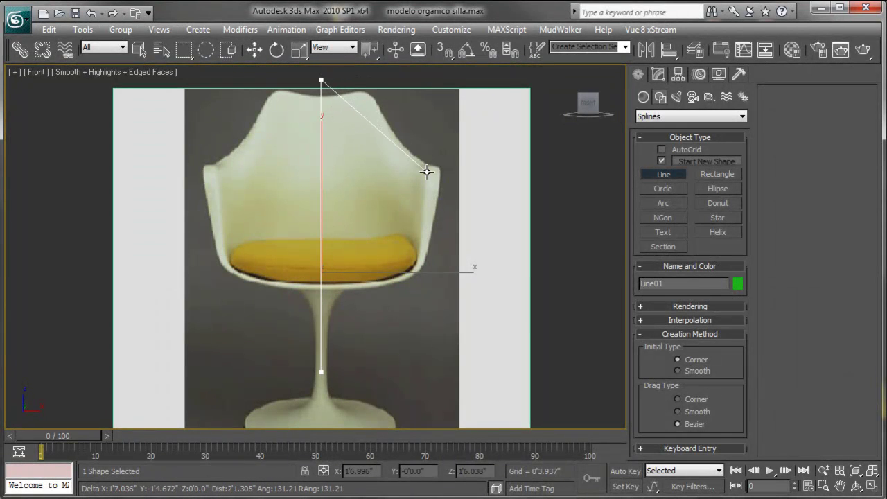
{"action": "right_click", "coordinate": [423, 168]}
- Deselect the guide line and frame the top of the chair back
{"action": "scroll", "coordinate": [409, 214], "scroll_direction": "down", "scroll_amount": 1}
{"action": "scroll", "coordinate": [414, 230], "scroll_direction": "down", "scroll_amount": 2}
{"action": "key", "text": "r"}
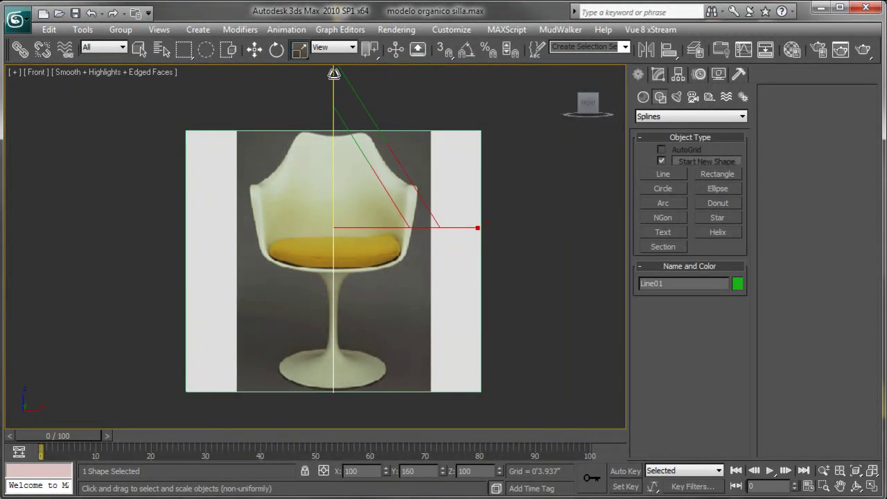
{"action": "key", "text": "w"}
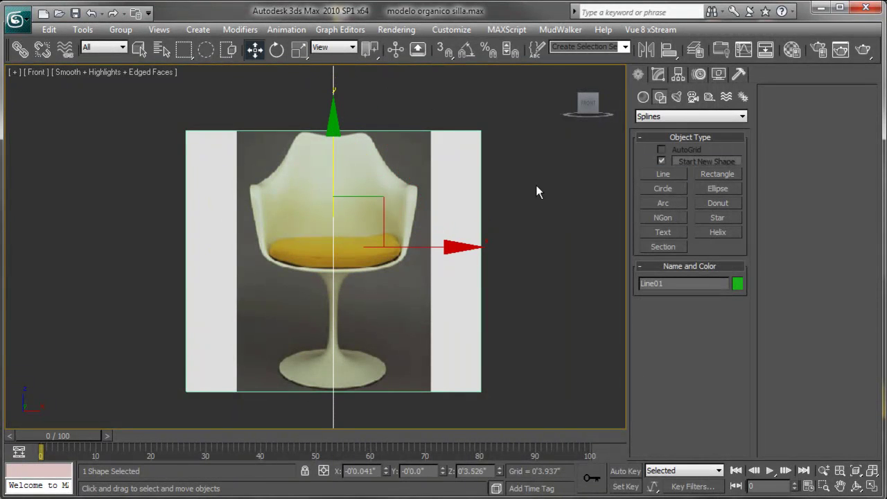
{"action": "left_click", "coordinate": [339, 124]}
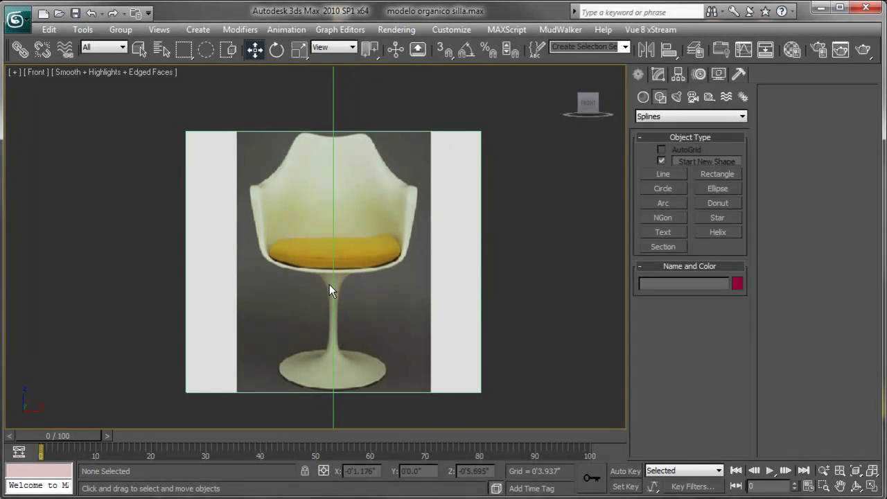
{"action": "scroll", "coordinate": [330, 284], "scroll_direction": "up", "scroll_amount": 4}
{"action": "middle_click_drag", "start_coordinate": [358, 154], "coordinate": [335, 233]}
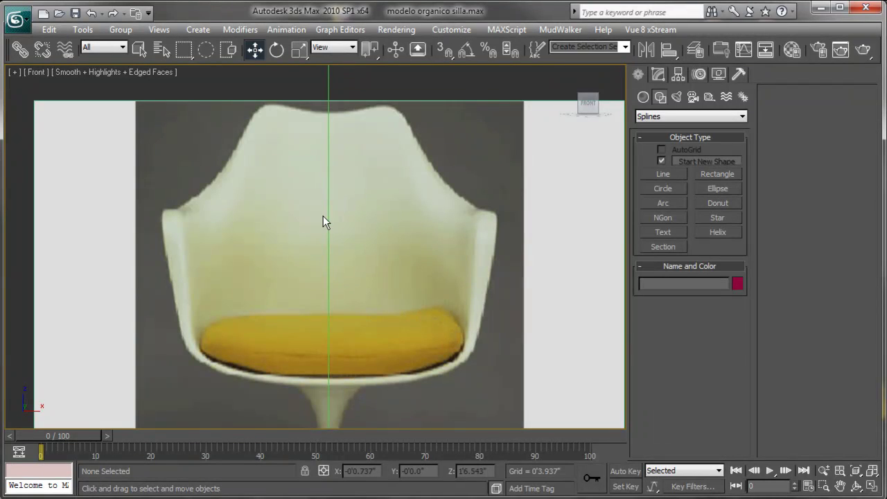
{"action": "middle_click_drag", "start_coordinate": [346, 203], "coordinate": [326, 214]}
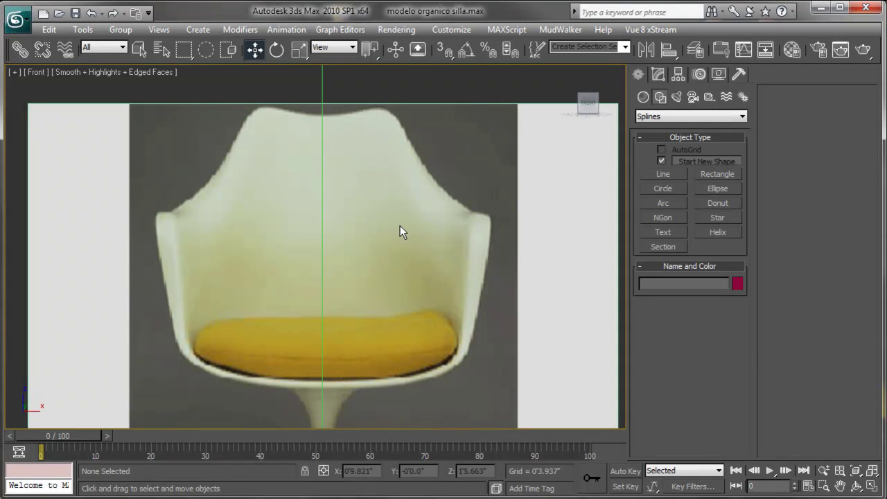
{"action": "left_click", "coordinate": [643, 97]}
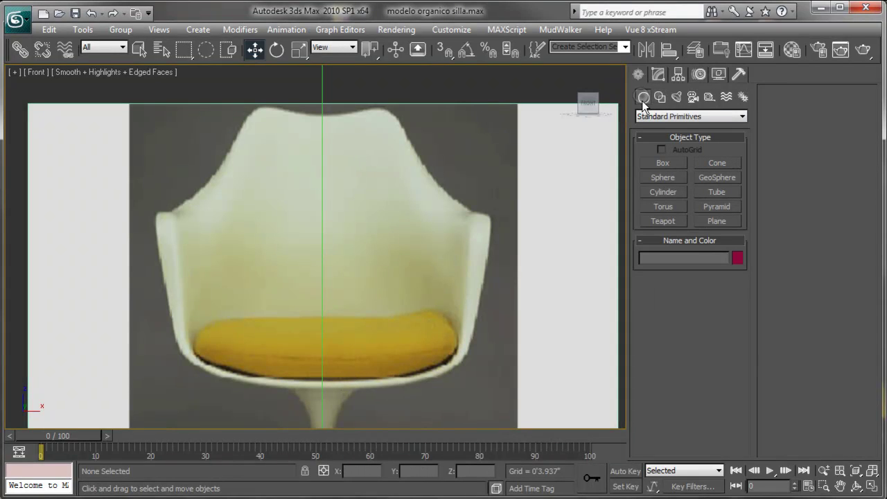
- Draw a 0'5.367" by 0'8.71" plane at the chair back's top centre and make it see-through
{"action": "left_click", "coordinate": [715, 221]}
{"action": "middle_click_drag", "start_coordinate": [370, 164], "coordinate": [350, 208]}
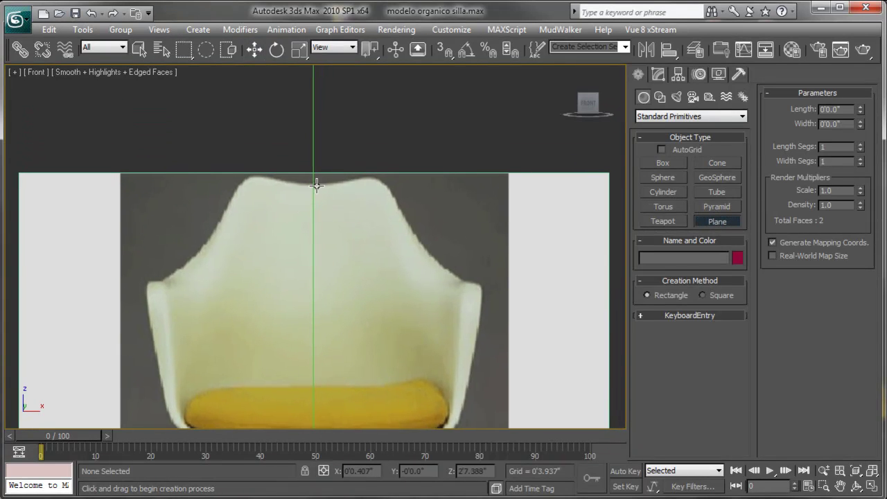
{"action": "left_click_drag", "start_coordinate": [314, 185], "coordinate": [355, 254]}
{"action": "key", "text": "w"}
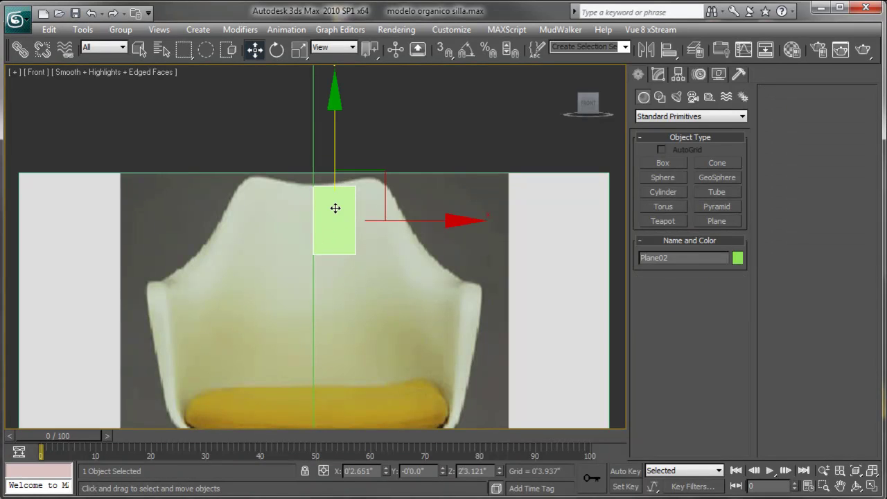
{"action": "right_click", "coordinate": [337, 209]}
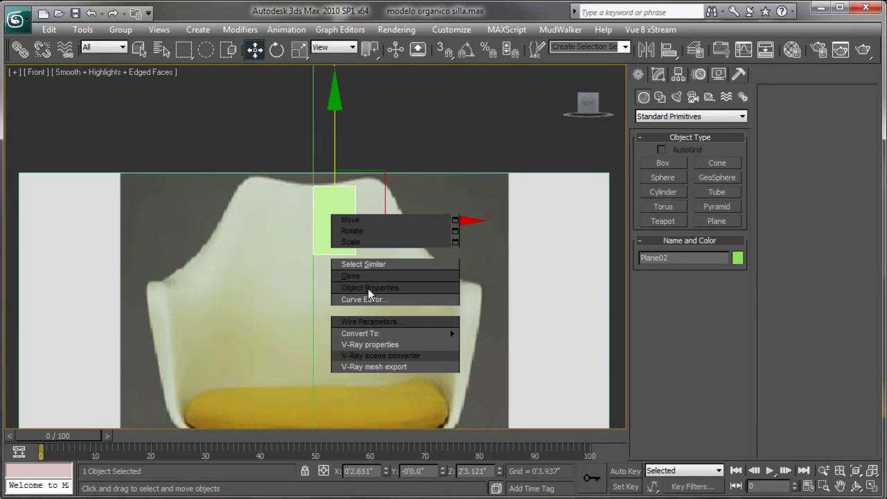
{"action": "left_click", "coordinate": [368, 289]}
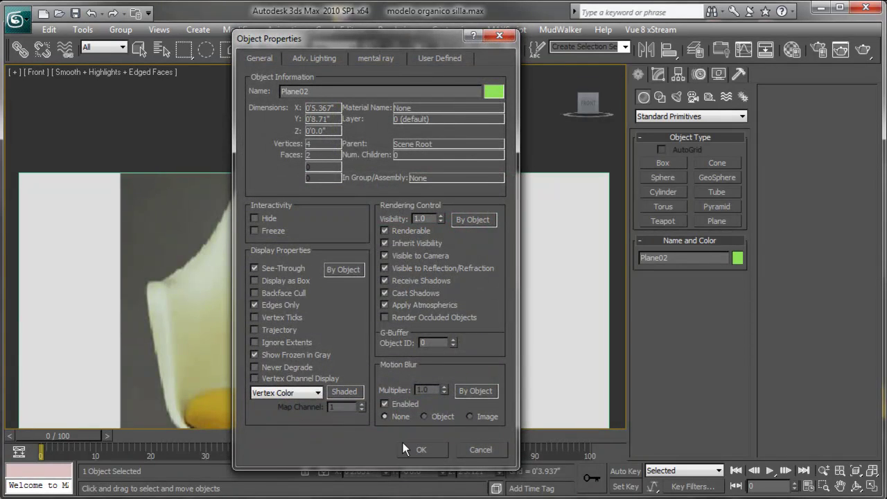
{"action": "left_click", "coordinate": [420, 449]}
{"action": "scroll", "coordinate": [395, 287], "scroll_direction": "up", "scroll_amount": 1}
- Add an Edit Poly modifier to Plane02 and cycle through its vertex, edge, border and polygon levels
{"action": "scroll", "coordinate": [390, 215], "scroll_direction": "up", "scroll_amount": 3}
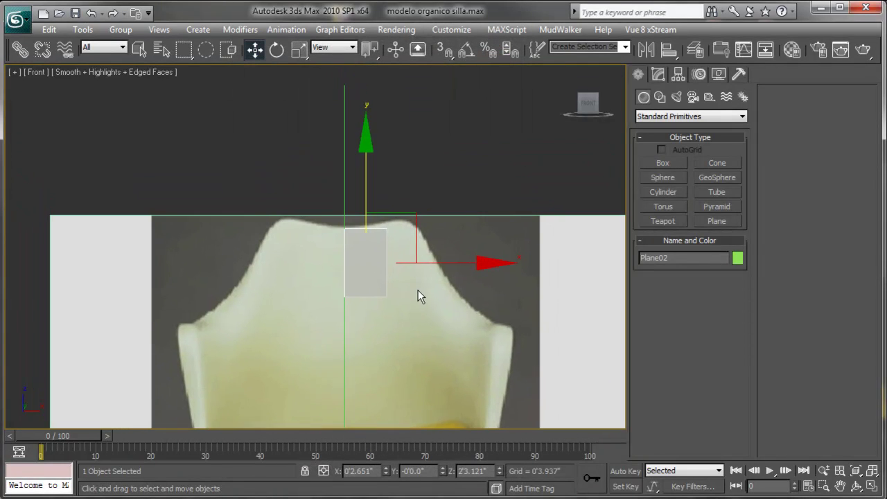
{"action": "scroll", "coordinate": [418, 296], "scroll_direction": "up", "scroll_amount": 3}
{"action": "left_click", "coordinate": [658, 74]}
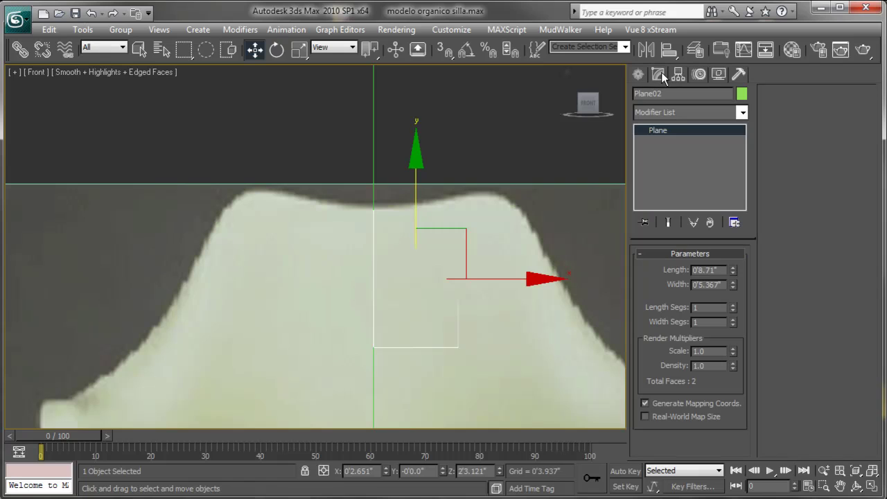
{"action": "left_click", "coordinate": [743, 113]}
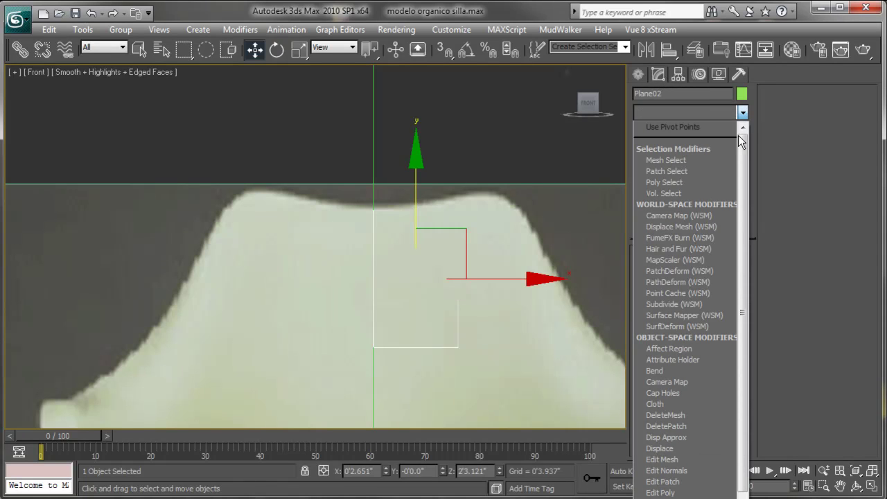
{"action": "left_click", "coordinate": [685, 494]}
{"action": "middle_click_drag", "start_coordinate": [439, 291], "coordinate": [394, 271]}
{"action": "scroll", "coordinate": [449, 307], "scroll_direction": "down", "scroll_amount": 1}
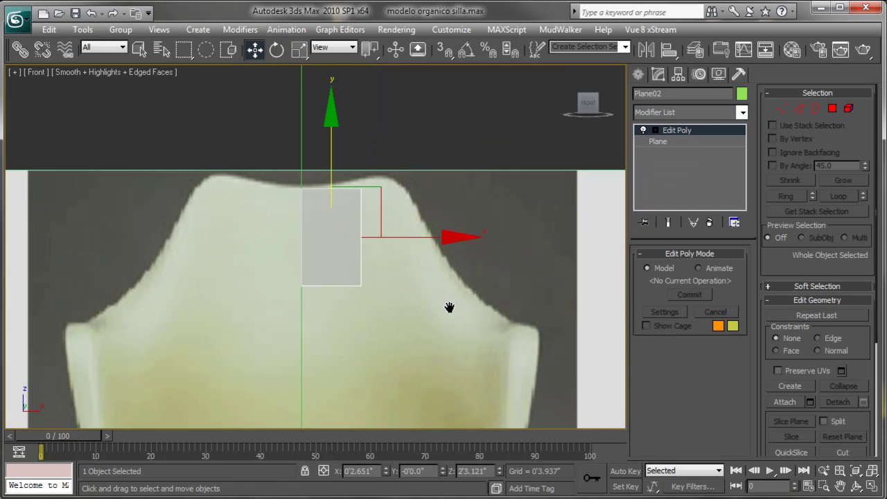
{"action": "middle_click_drag", "start_coordinate": [449, 307], "coordinate": [447, 306]}
{"action": "key", "text": "1"}
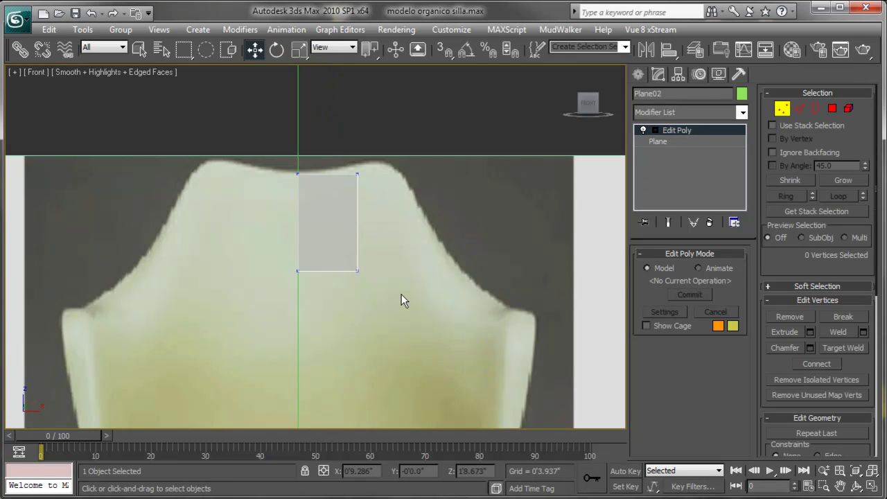
{"action": "key", "text": "2"}
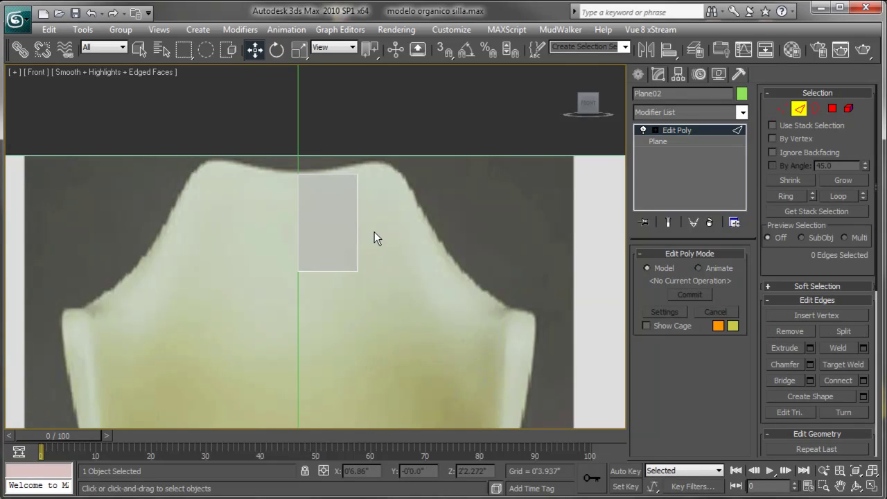
{"action": "key", "text": "3"}
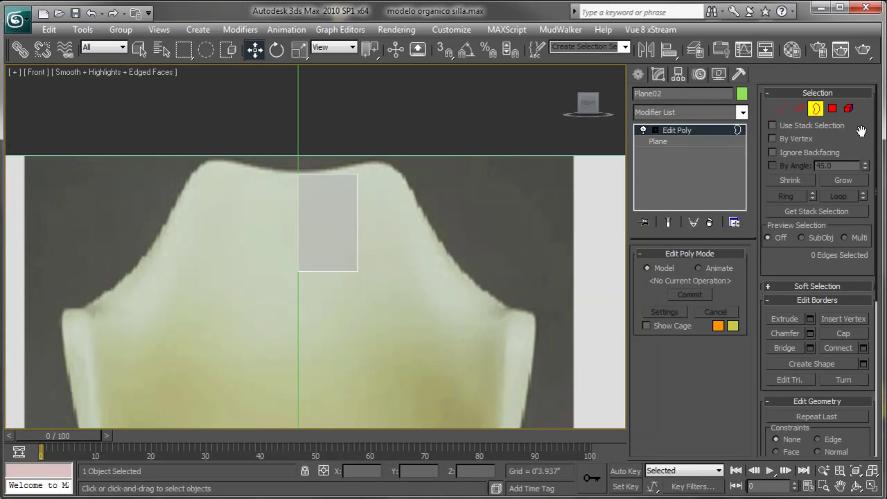
{"action": "left_click", "coordinate": [834, 110]}
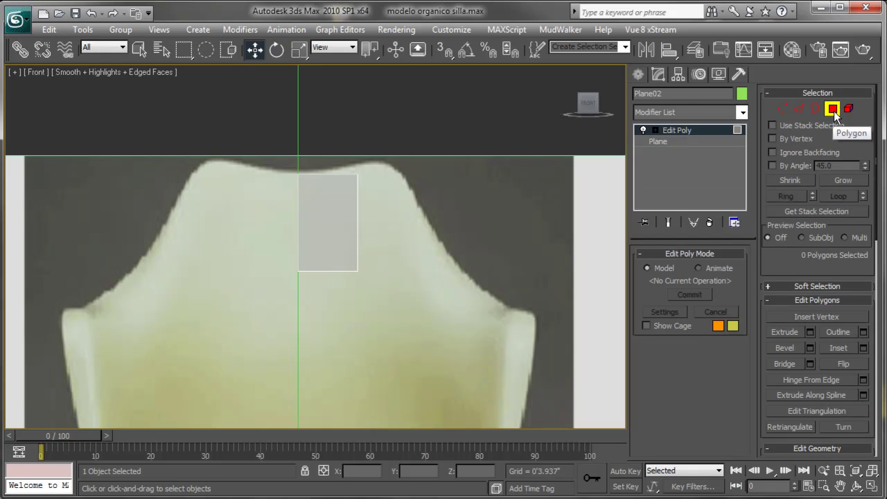
- Move the plane's bottom vertices down so the plane reaches the seat
{"action": "key", "text": "5"}
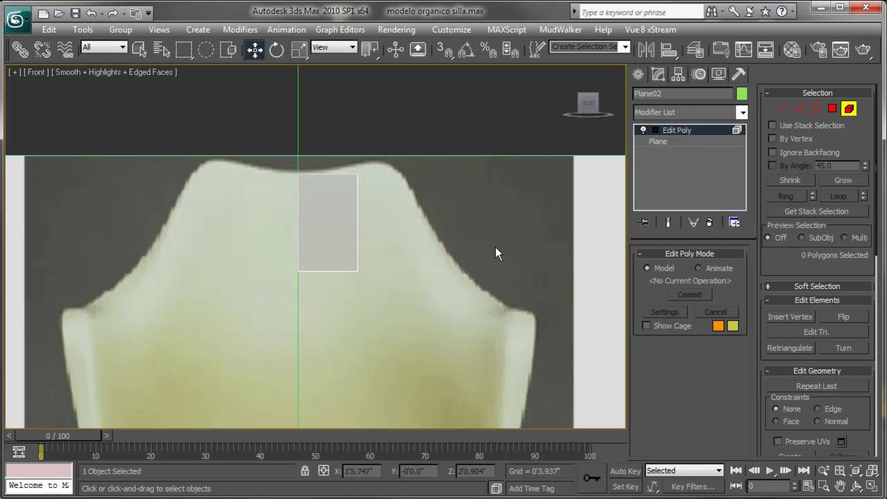
{"action": "key", "text": "1"}
{"action": "left_click_drag", "start_coordinate": [354, 200], "coordinate": [359, 134]}
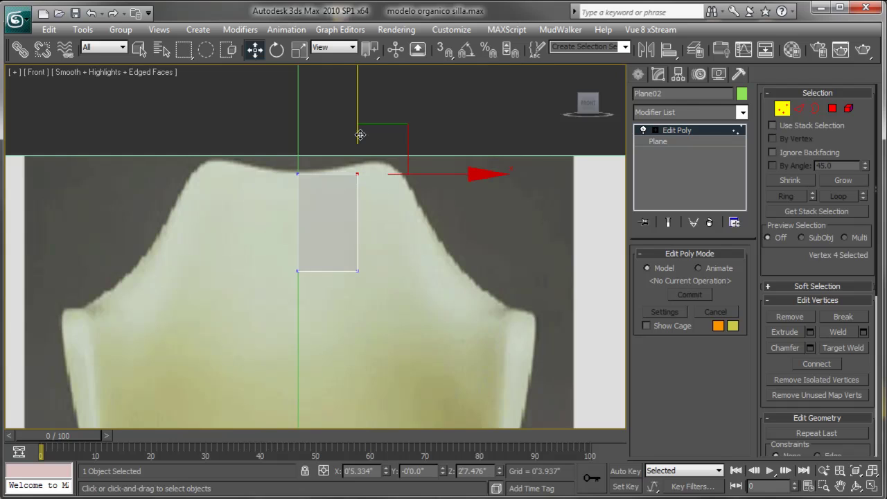
{"action": "middle_click_drag", "start_coordinate": [355, 260], "coordinate": [275, 141]}
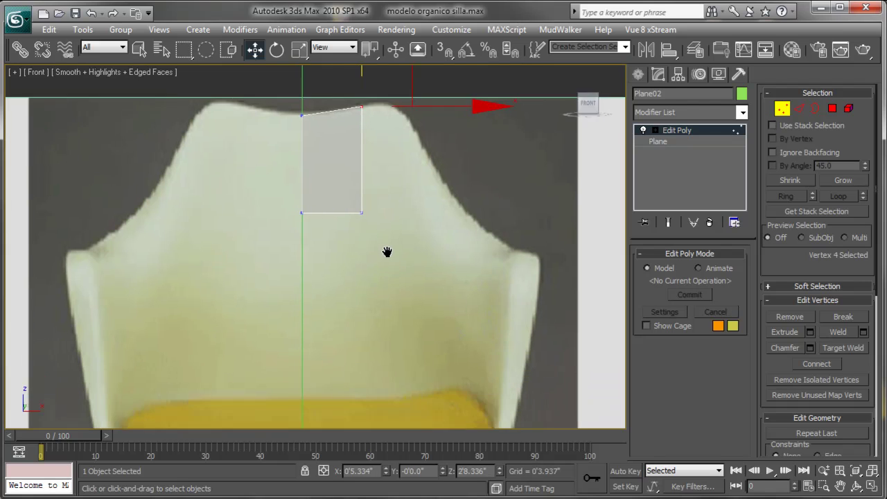
{"action": "left_click_drag", "start_coordinate": [276, 147], "coordinate": [388, 198]}
{"action": "middle_click_drag", "start_coordinate": [387, 198], "coordinate": [378, 201]}
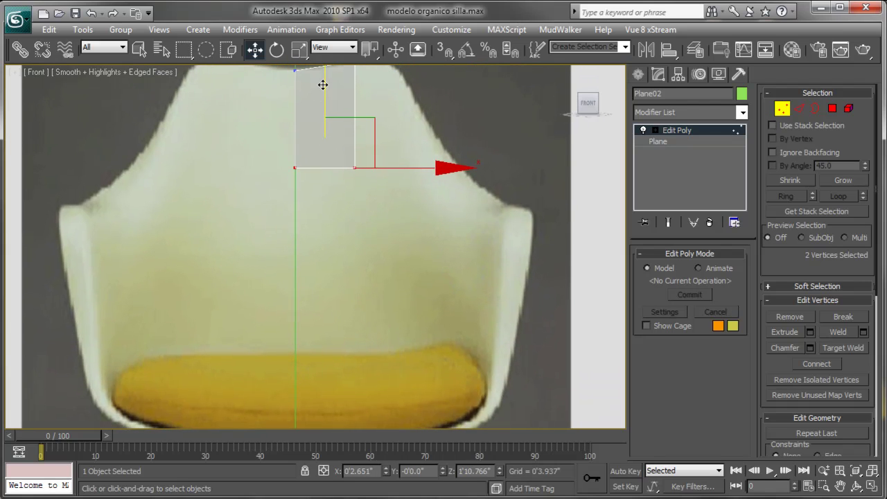
{"action": "left_click_drag", "start_coordinate": [323, 84], "coordinate": [336, 307]}
{"action": "middle_click_drag", "start_coordinate": [336, 307], "coordinate": [344, 205]}
{"action": "left_click_drag", "start_coordinate": [330, 204], "coordinate": [326, 273]}
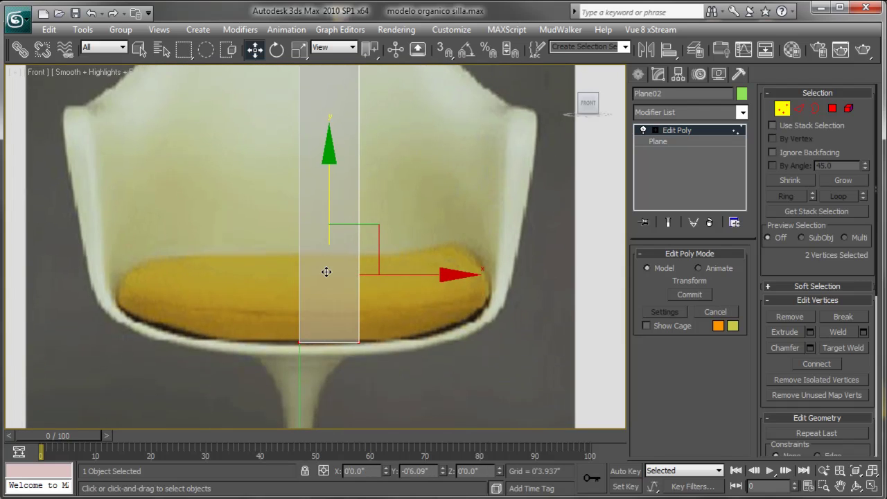
{"action": "left_click", "coordinate": [359, 344]}
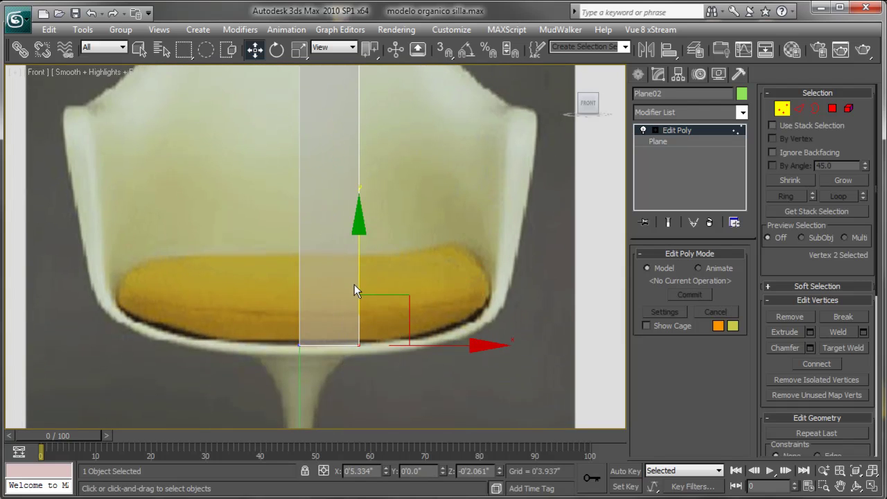
{"action": "left_click_drag", "start_coordinate": [356, 279], "coordinate": [357, 276]}
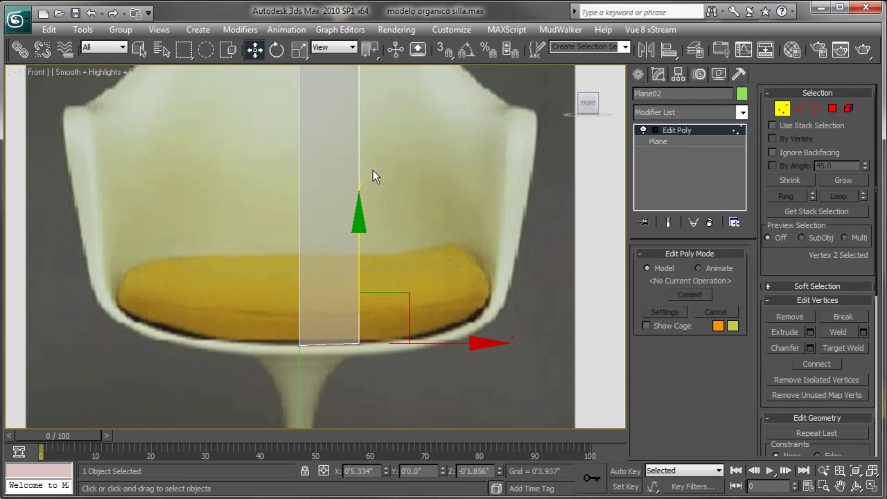
{"action": "middle_click_drag", "start_coordinate": [372, 173], "coordinate": [367, 321]}
- Shift-drag the outer edge to add a strip and raise its top vertex onto the backrest outline
{"action": "key", "text": "2"}
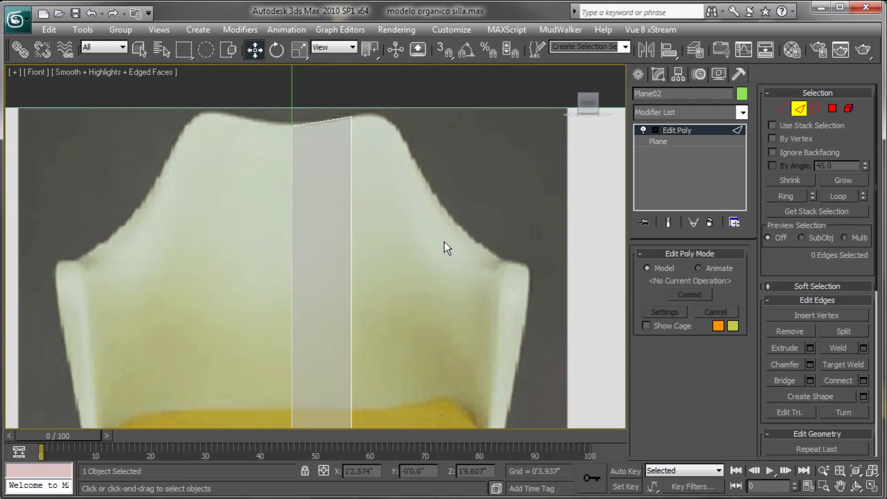
{"action": "left_click_drag", "start_coordinate": [380, 249], "coordinate": [345, 277]}
{"action": "middle_click_drag", "start_coordinate": [346, 277], "coordinate": [310, 243]}
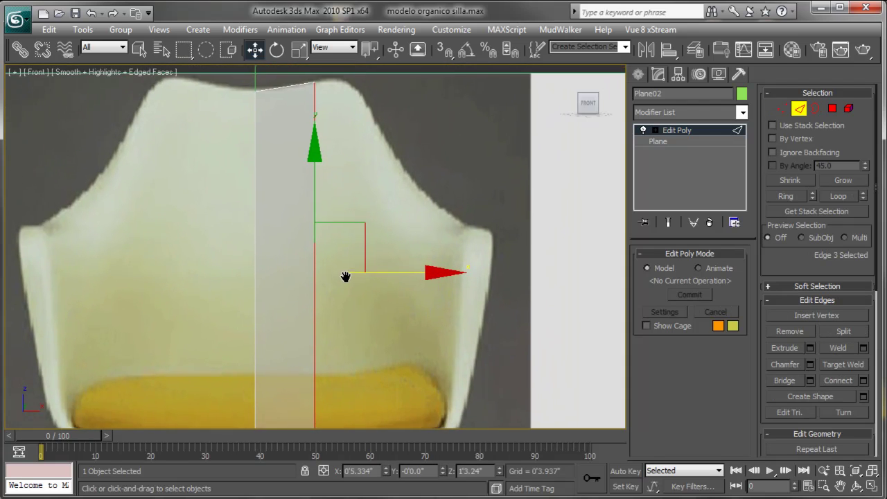
{"action": "left_click_drag", "start_coordinate": [398, 276], "coordinate": [421, 275]}
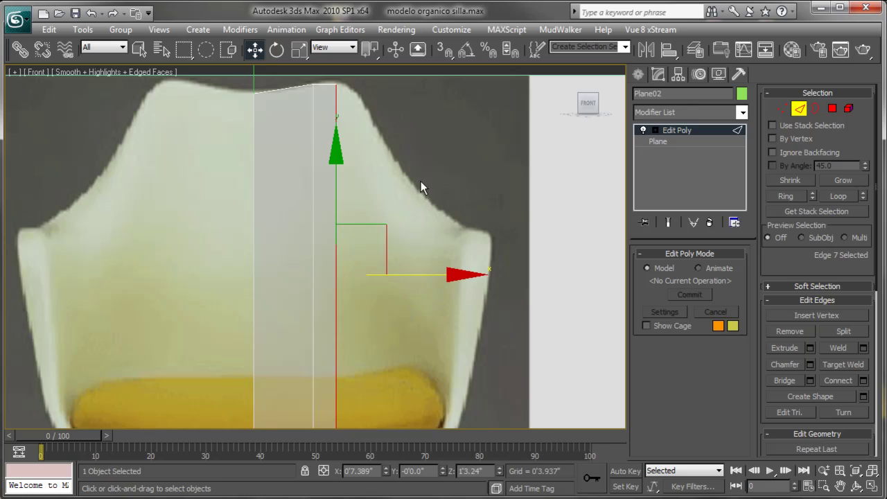
{"action": "middle_click_drag", "start_coordinate": [379, 111], "coordinate": [395, 207]}
{"action": "key", "text": "1"}
{"action": "left_click", "coordinate": [352, 179]}
{"action": "left_click_drag", "start_coordinate": [353, 122], "coordinate": [354, 120]}
{"action": "middle_click_drag", "start_coordinate": [388, 334], "coordinate": [391, 157]}
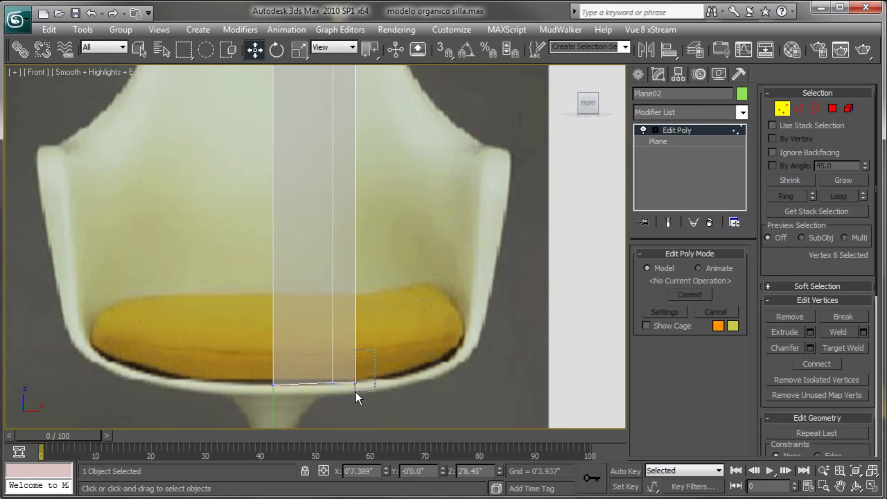
{"action": "left_click_drag", "start_coordinate": [355, 392], "coordinate": [356, 391]}
{"action": "middle_click_drag", "start_coordinate": [391, 244], "coordinate": [386, 360]}
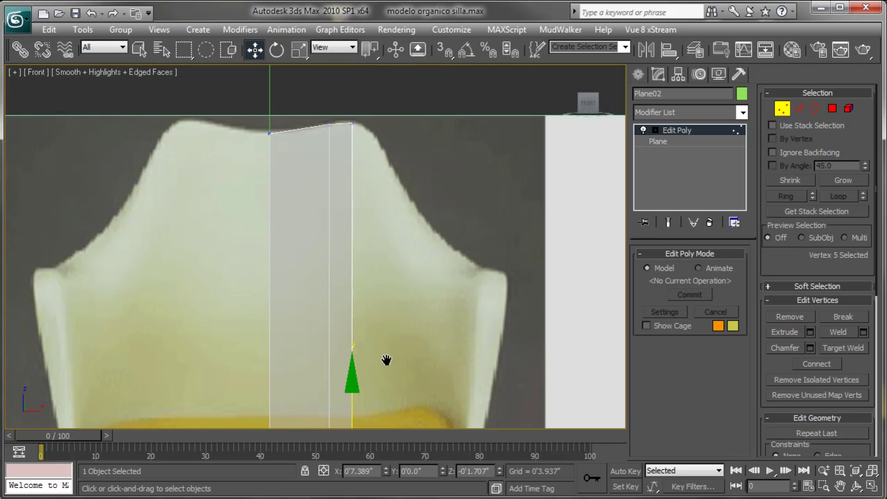
- Add a third strip further right and lower its top vertex onto the backrest outline
{"action": "key", "text": "2"}
{"action": "mouse_move", "coordinate": [390, 251]}
{"action": "middle_mouse_down"}
{"action": "mouse_move", "coordinate": [349, 268]}
{"action": "mouse_move", "coordinate": [317, 265]}
{"action": "middle_mouse_up"}
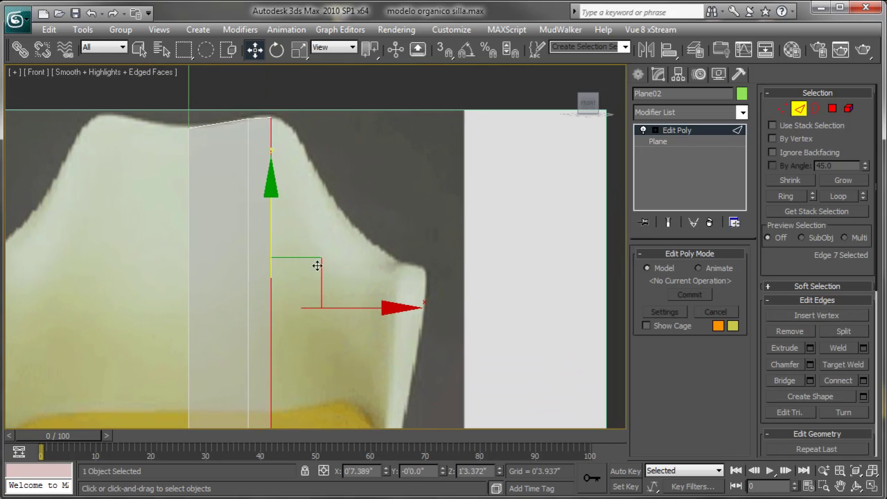
{"action": "left_click_drag", "start_coordinate": [355, 312], "coordinate": [391, 293], "text": "shift"}
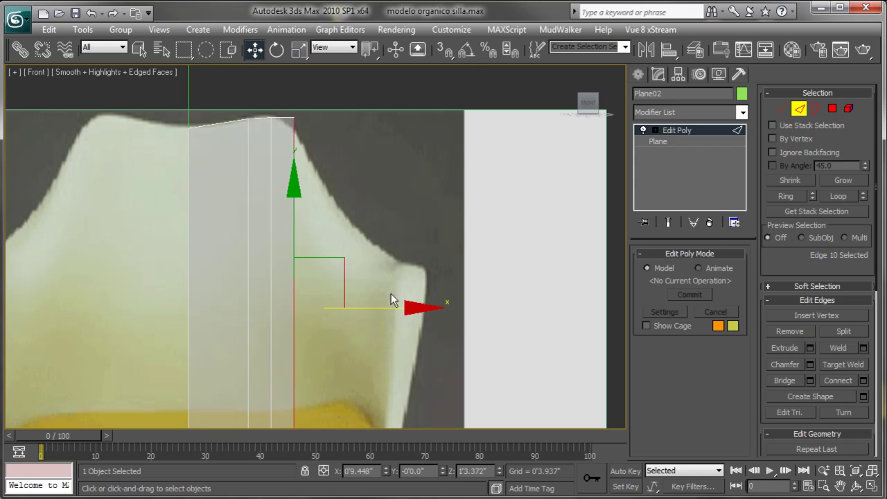
{"action": "key", "text": "1"}
{"action": "left_click_drag", "start_coordinate": [320, 104], "coordinate": [287, 131]}
{"action": "middle_click_drag", "start_coordinate": [297, 78], "coordinate": [305, 150]}
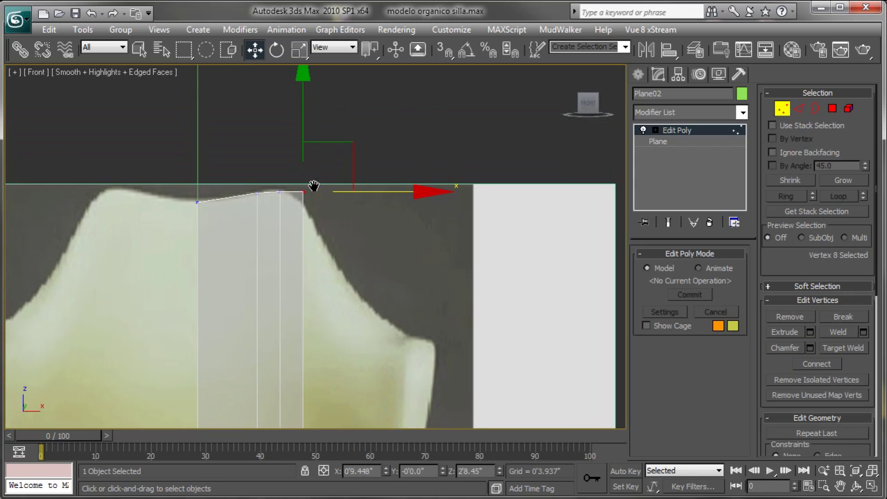
{"action": "left_click_drag", "start_coordinate": [304, 139], "coordinate": [304, 147]}
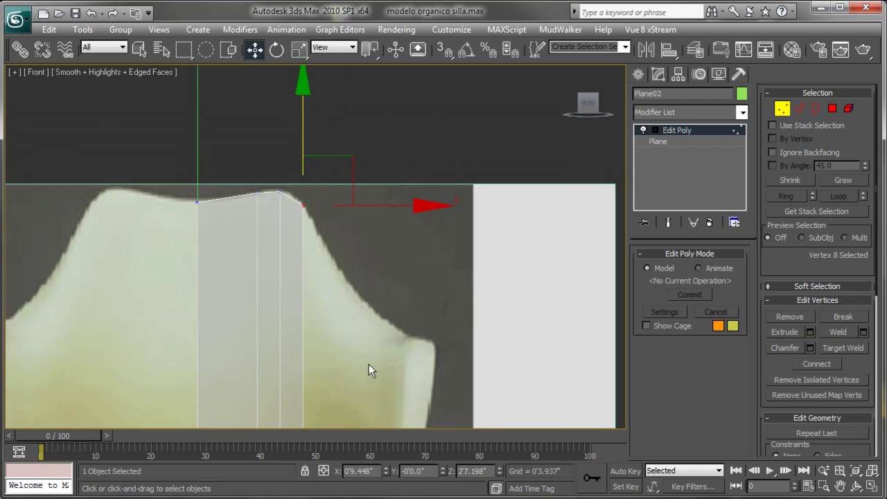
{"action": "middle_click_drag", "start_coordinate": [370, 368], "coordinate": [366, 362]}
{"action": "left_click_drag", "start_coordinate": [357, 359], "coordinate": [325, 402]}
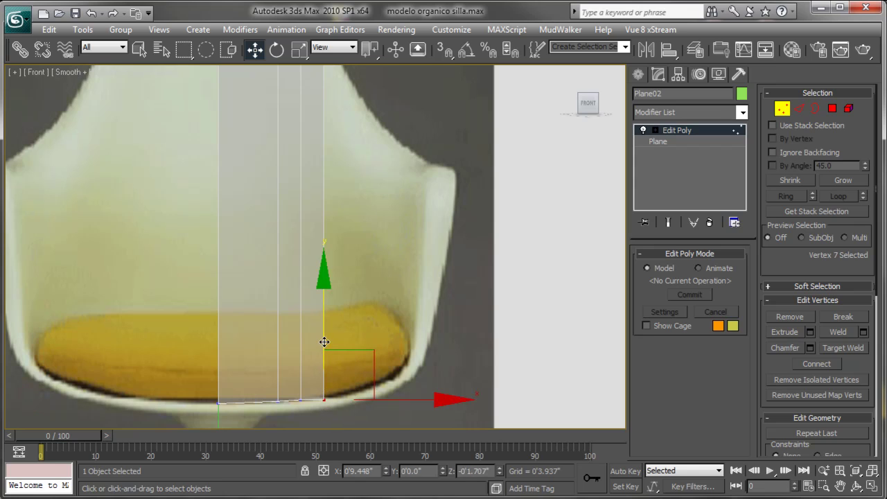
{"action": "middle_click_drag", "start_coordinate": [362, 256], "coordinate": [340, 307]}
- Extend a new strip right toward the armrest and select its top and bottom vertices
{"action": "key", "text": "2"}
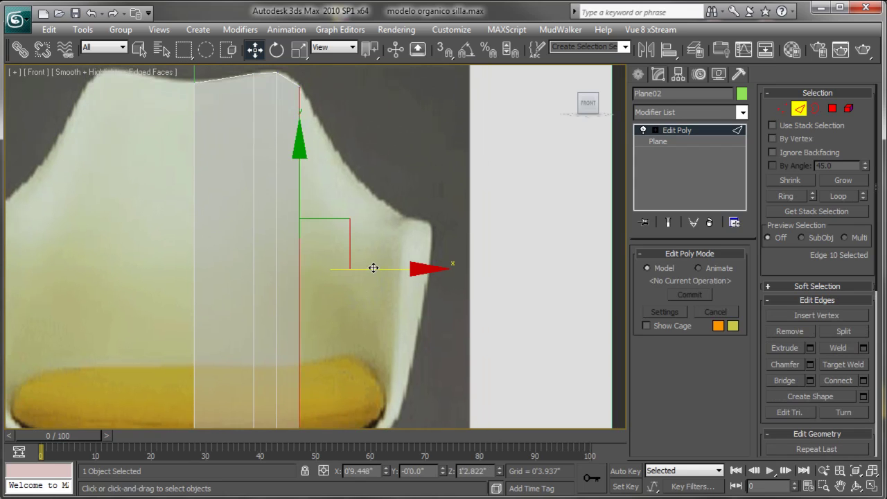
{"action": "left_click_drag", "start_coordinate": [373, 270], "coordinate": [404, 269], "text": "shift"}
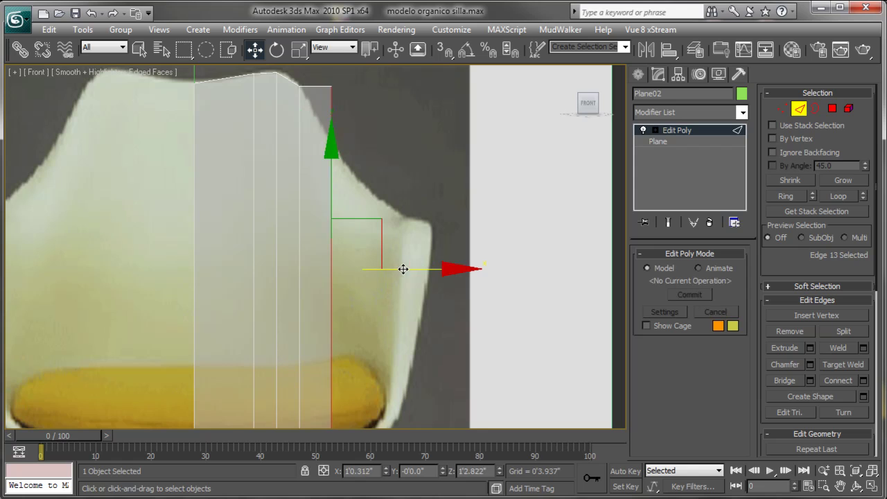
{"action": "key", "text": "1"}
{"action": "left_click", "coordinate": [331, 87]}
{"action": "middle_click_drag", "start_coordinate": [324, 113], "coordinate": [317, 221]}
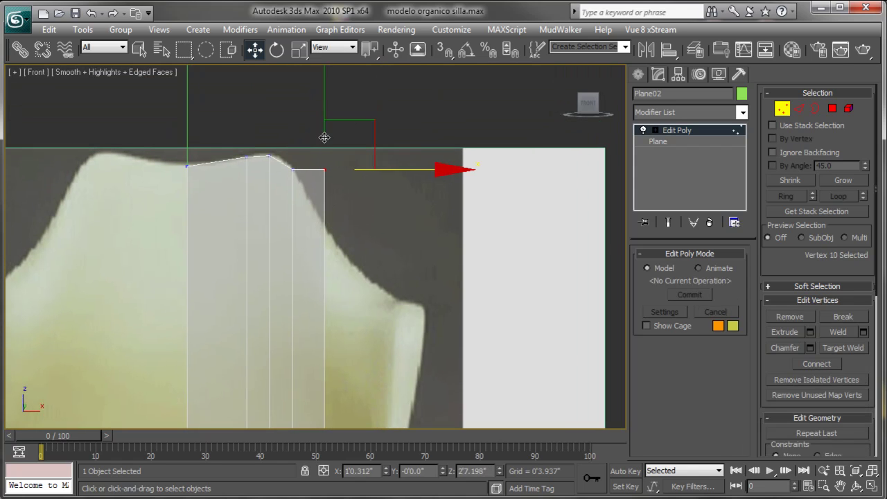
{"action": "middle_click_drag", "start_coordinate": [366, 317], "coordinate": [364, 111]}
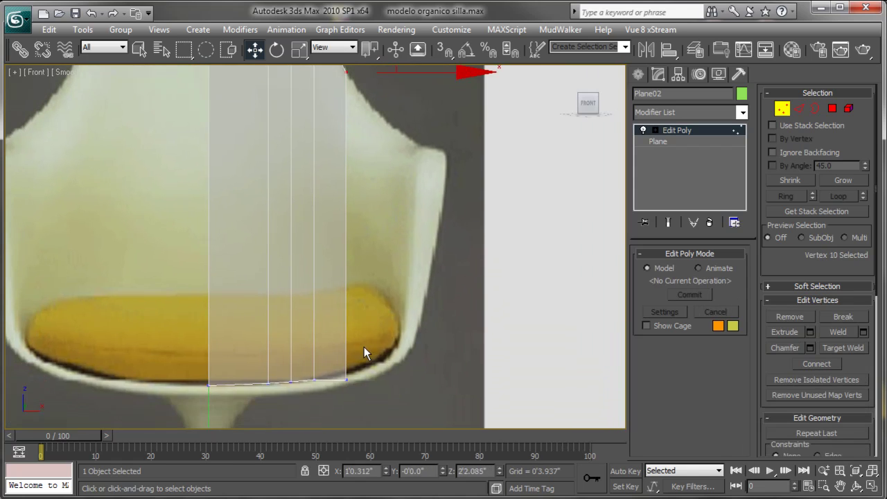
{"action": "left_click", "coordinate": [346, 380]}
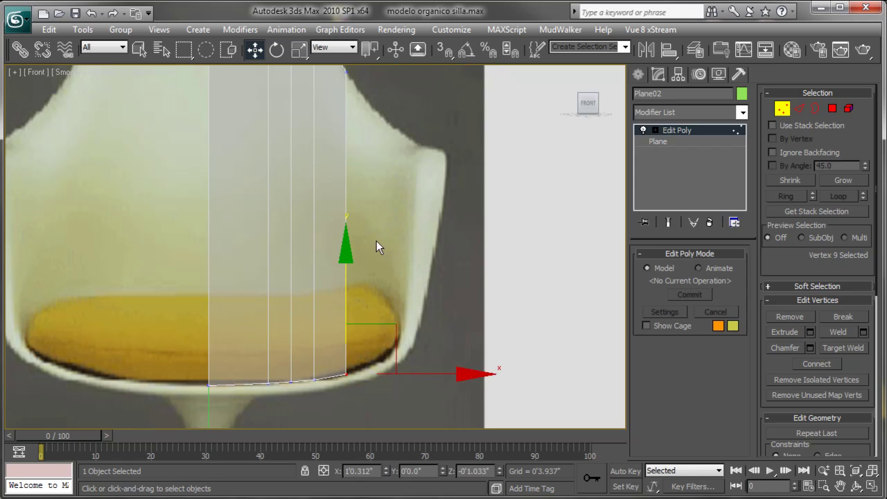
{"action": "middle_click_drag", "start_coordinate": [387, 226], "coordinate": [358, 275]}
- Add another strip, pulling its top corner onto the shell outline and raising its bottom vertex along the seat
{"action": "key", "text": "2"}
{"action": "left_click_drag", "start_coordinate": [370, 277], "coordinate": [427, 284]}
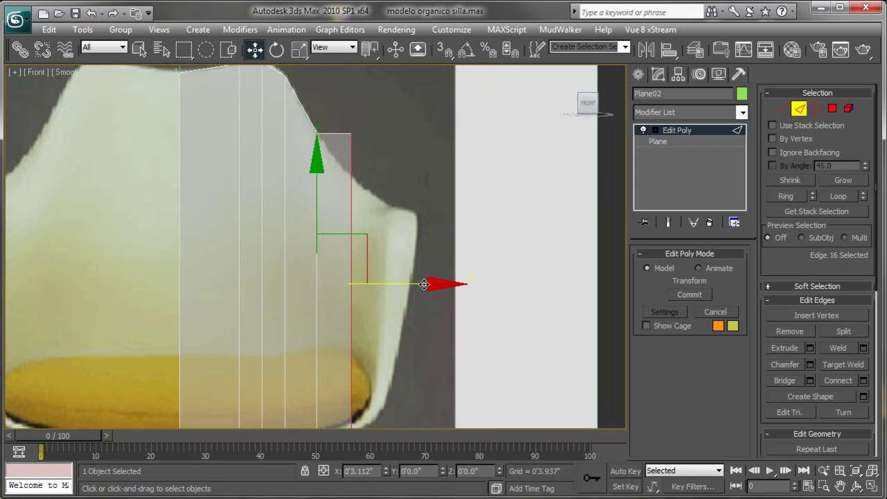
{"action": "key", "text": "1"}
{"action": "left_click", "coordinate": [313, 141]}
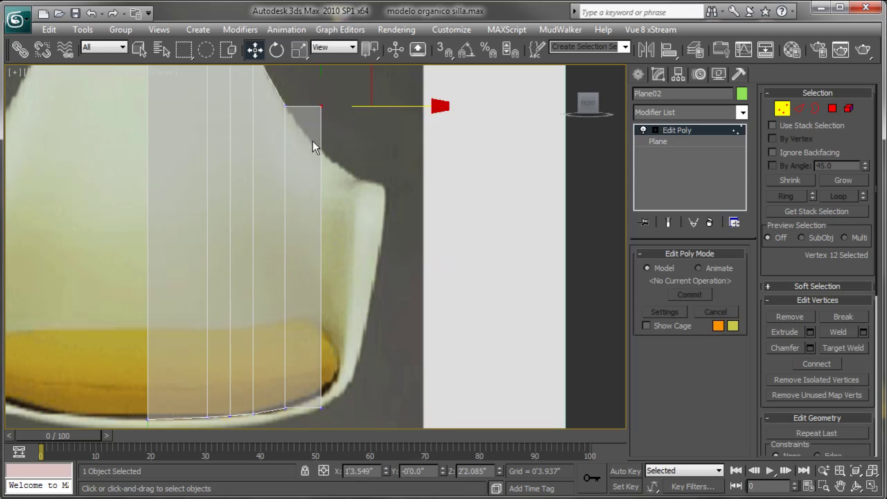
{"action": "middle_click_drag", "start_coordinate": [313, 141], "coordinate": [317, 168]}
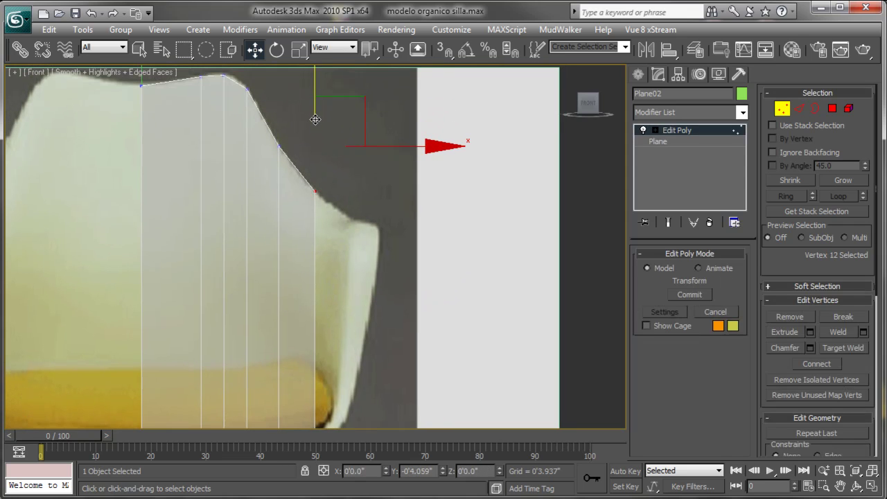
{"action": "middle_click_drag", "start_coordinate": [320, 346], "coordinate": [346, 249]}
{"action": "left_click", "coordinate": [341, 321]}
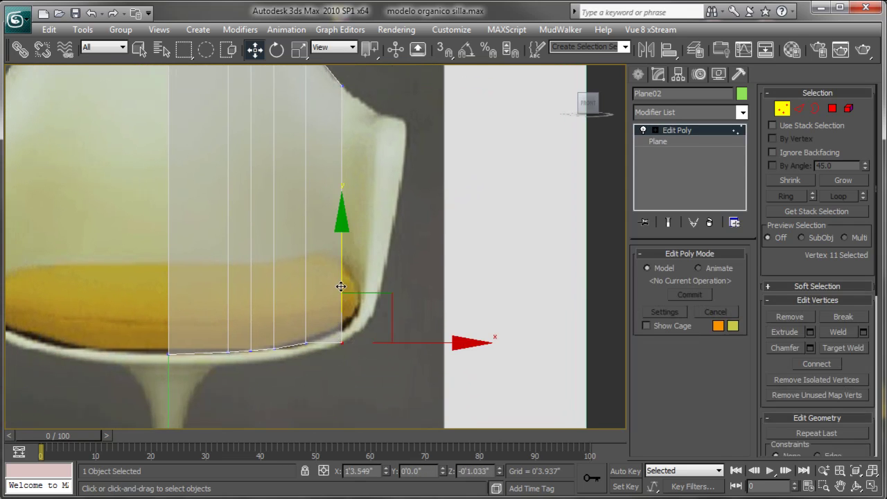
{"action": "left_click_drag", "start_coordinate": [341, 286], "coordinate": [342, 273]}
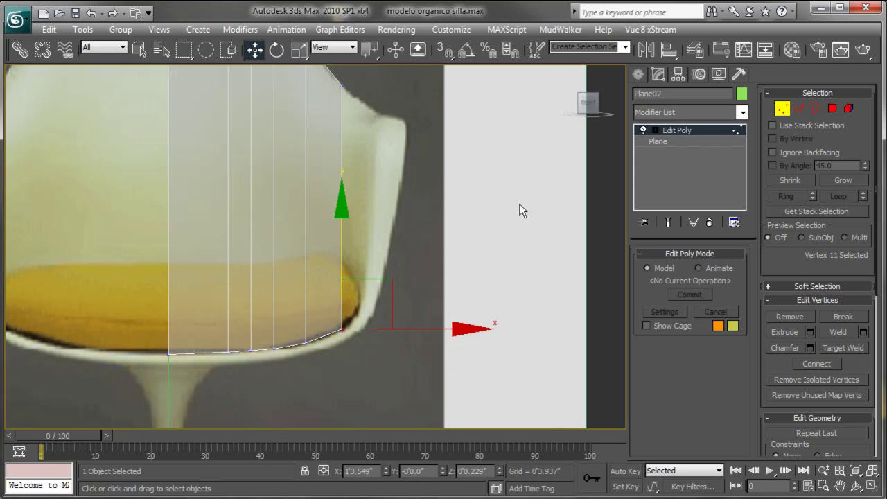
{"action": "middle_click_drag", "start_coordinate": [431, 246], "coordinate": [400, 285]}
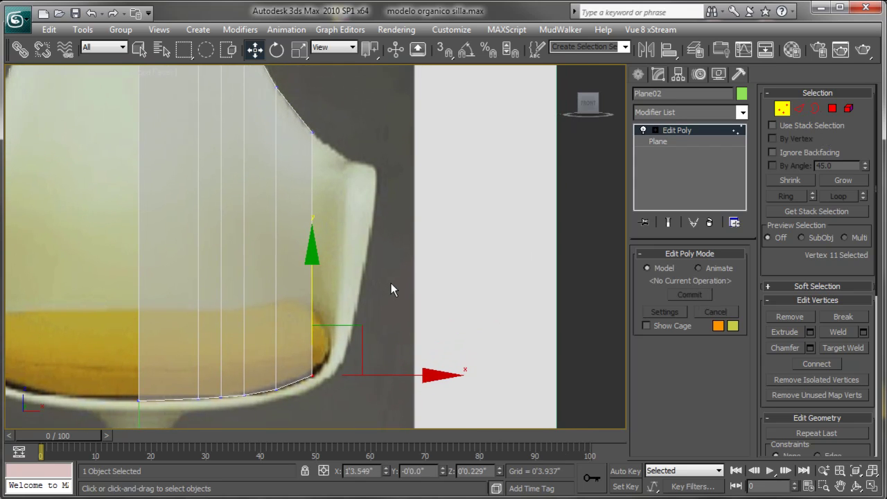
- Extend a final strip to the armrest, fitting its bottom vertex to the seat and top to the armrest curve
{"action": "key", "text": "2"}
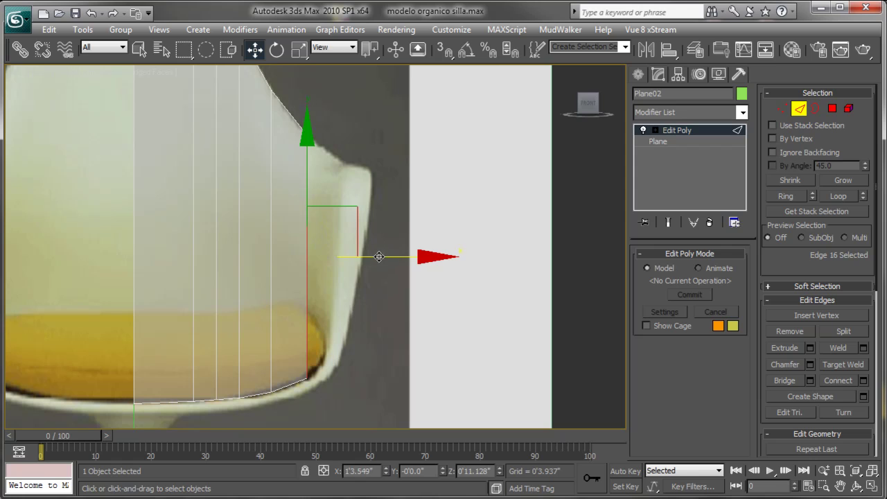
{"action": "left_click_drag", "start_coordinate": [379, 257], "coordinate": [399, 253], "text": "shift"}
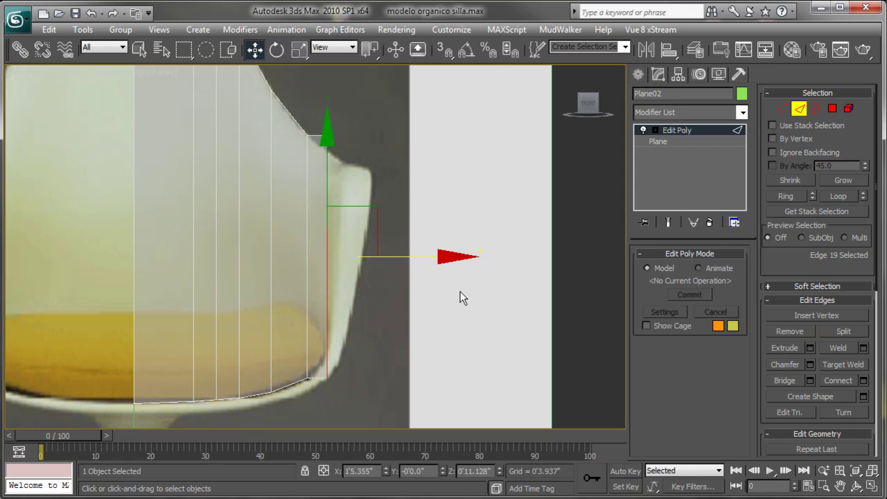
{"action": "key", "text": "1"}
{"action": "left_click", "coordinate": [371, 350]}
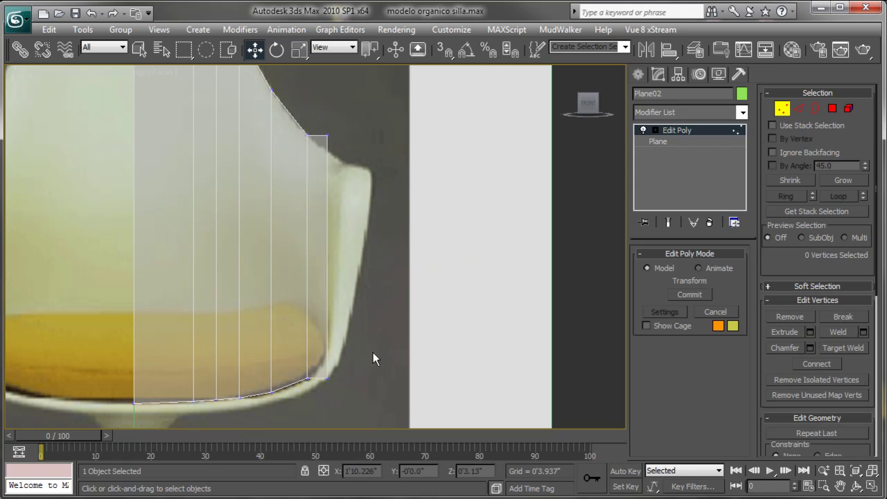
{"action": "left_click_drag", "start_coordinate": [373, 358], "coordinate": [324, 392]}
{"action": "left_click_drag", "start_coordinate": [349, 330], "coordinate": [352, 289]}
{"action": "left_click_drag", "start_coordinate": [327, 155], "coordinate": [328, 155]}
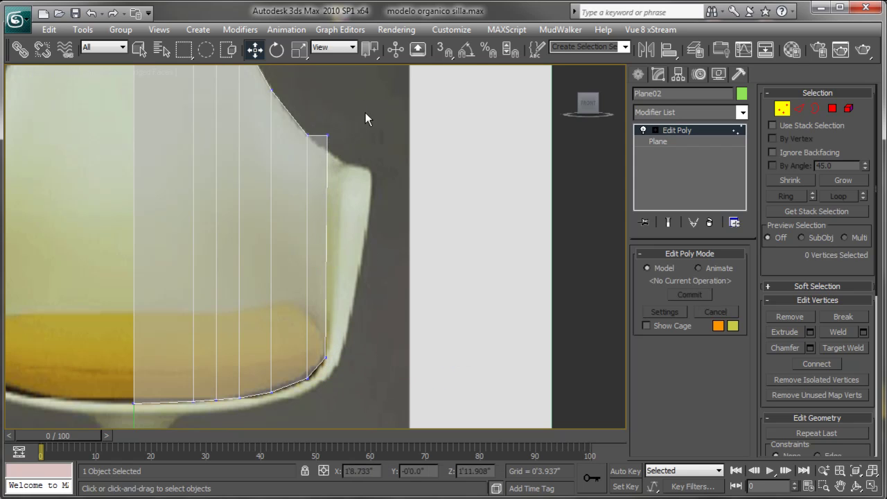
{"action": "left_click", "coordinate": [328, 135]}
{"action": "left_click_drag", "start_coordinate": [370, 89], "coordinate": [376, 114]}
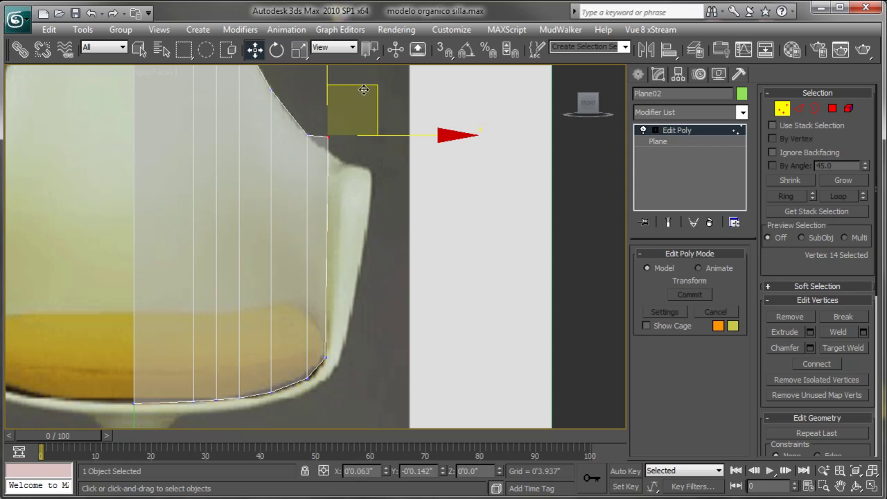
{"action": "middle_click_drag", "start_coordinate": [334, 223], "coordinate": [385, 244]}
{"action": "scroll", "coordinate": [386, 244], "scroll_direction": "down", "scroll_amount": 5}
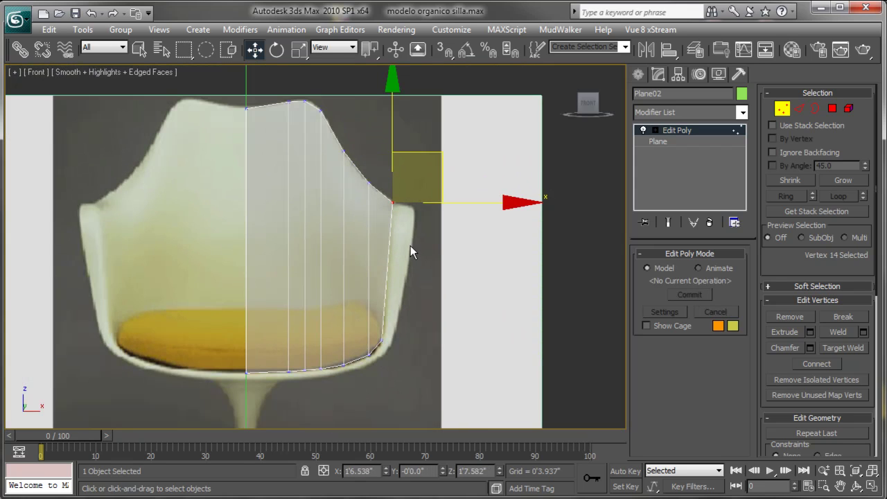
- Show the Perspective view with Edged Faces, framing the chair and plane together
{"action": "key", "text": "alt+w"}
{"action": "key", "text": "alt+w"}
{"action": "scroll", "coordinate": [483, 336], "scroll_direction": "down", "scroll_amount": 3}
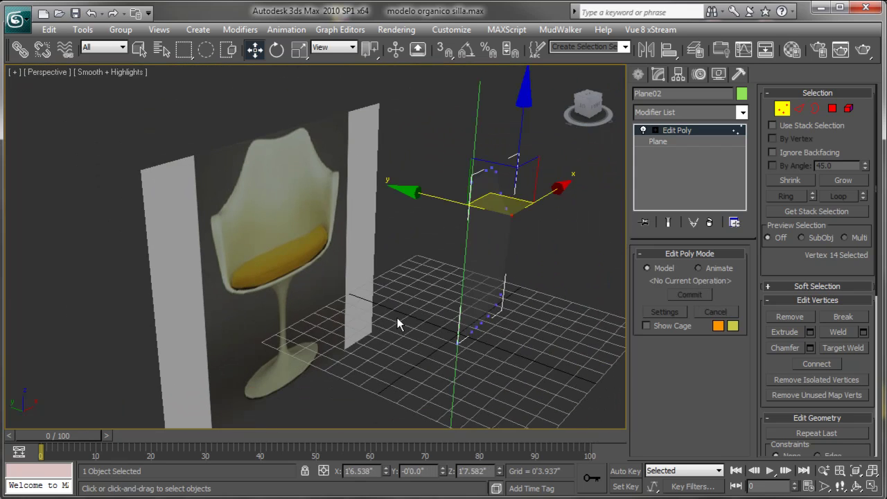
{"action": "mouse_move", "coordinate": [398, 318]}
{"action": "middle_mouse_down"}
{"action": "mouse_move", "coordinate": [458, 302]}
{"action": "mouse_move", "coordinate": [420, 292]}
{"action": "mouse_move", "coordinate": [390, 299]}
{"action": "mouse_move", "coordinate": [509, 268]}
{"action": "mouse_move", "coordinate": [461, 275]}
{"action": "middle_mouse_up"}
{"action": "key", "text": "F4"}
{"action": "scroll", "coordinate": [391, 299], "scroll_direction": "up", "scroll_amount": 3}
{"action": "scroll", "coordinate": [393, 296], "scroll_direction": "up", "scroll_amount": 3}
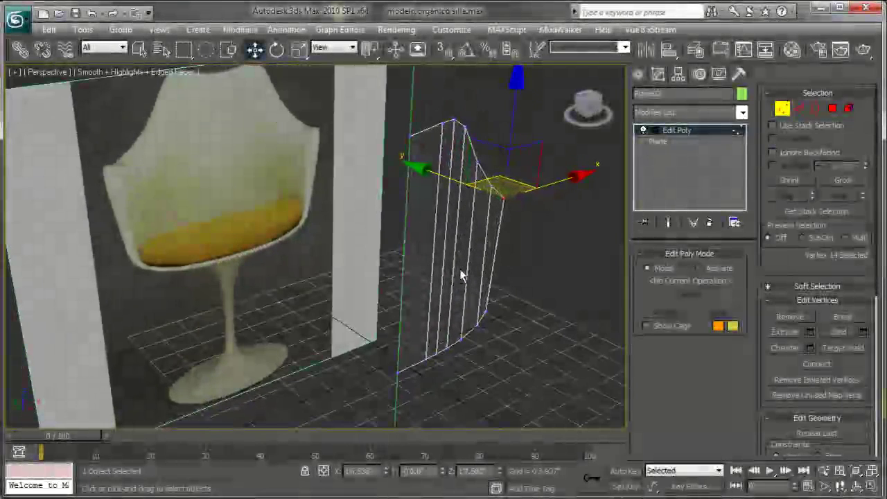
- In Edge mode, marquee-select all of the plane's vertical edges
{"action": "left_click", "coordinate": [798, 108]}
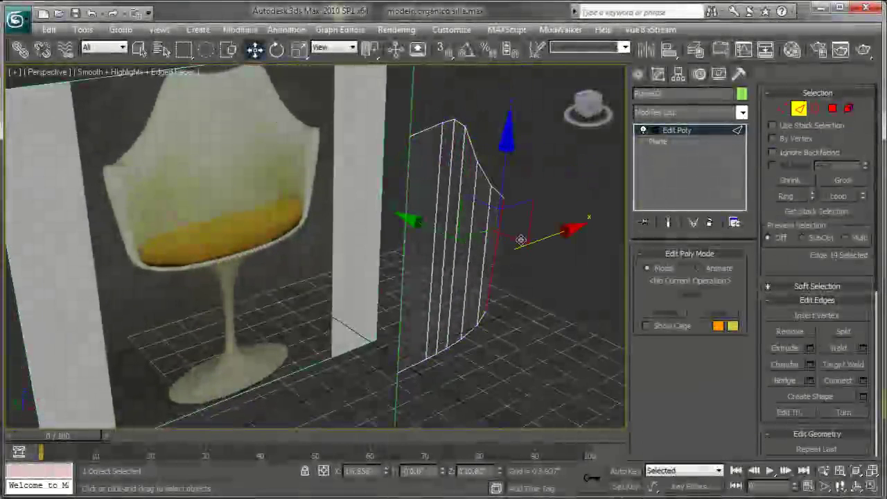
{"action": "left_click_drag", "start_coordinate": [383, 261], "coordinate": [506, 276]}
{"action": "middle_click_drag", "start_coordinate": [506, 276], "coordinate": [189, 145], "text": "alt"}
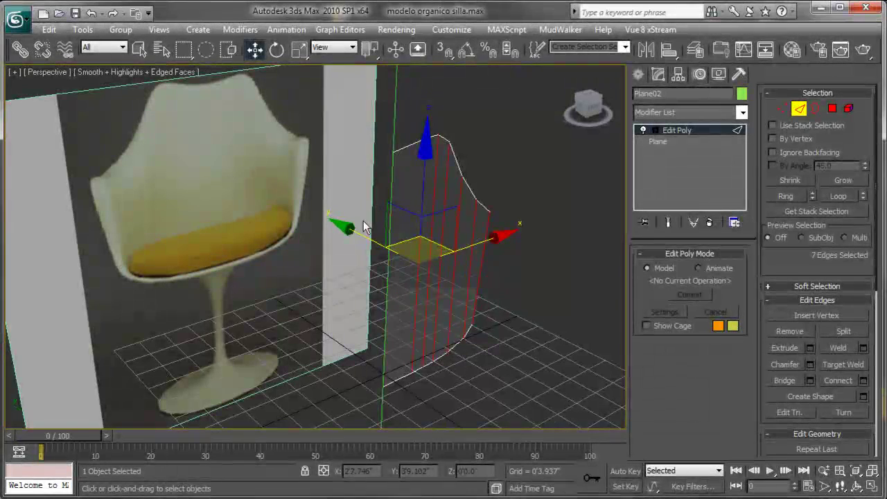
{"action": "middle_click_drag", "start_coordinate": [461, 272], "coordinate": [320, 267], "text": "alt"}
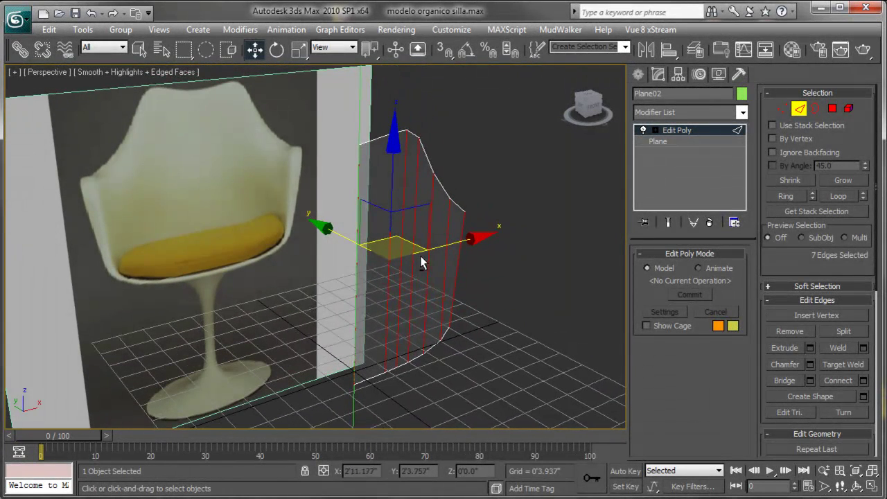
- Connect the selected vertical edges with 2 segments and Pinch 24
{"action": "left_click_drag", "start_coordinate": [480, 284], "coordinate": [483, 285]}
{"action": "scroll", "coordinate": [762, 298], "scroll_direction": "down", "scroll_amount": 1}
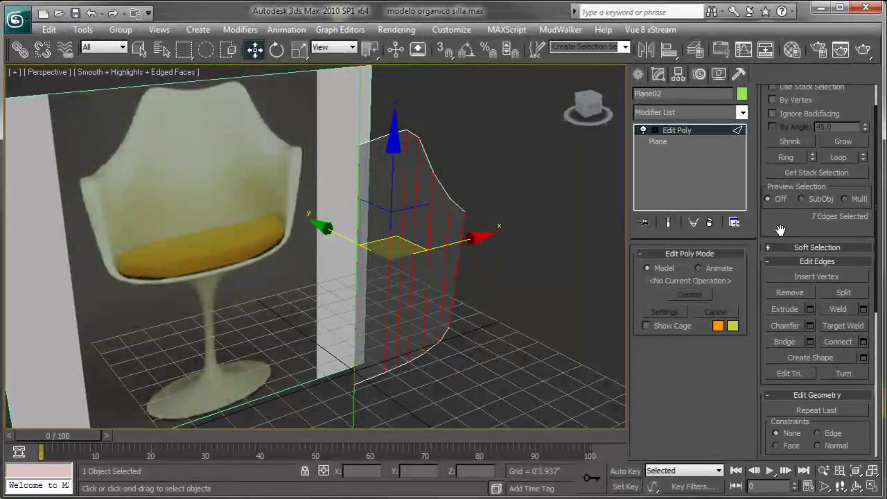
{"action": "left_click", "coordinate": [862, 340]}
{"action": "left_click_drag", "start_coordinate": [457, 199], "coordinate": [605, 295]}
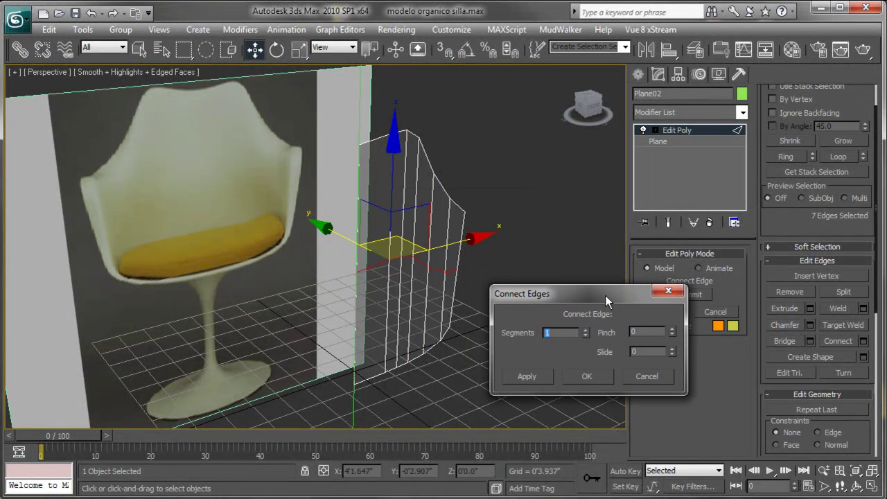
{"action": "left_click", "coordinate": [585, 329]}
{"action": "left_click_drag", "start_coordinate": [671, 331], "coordinate": [678, 292]}
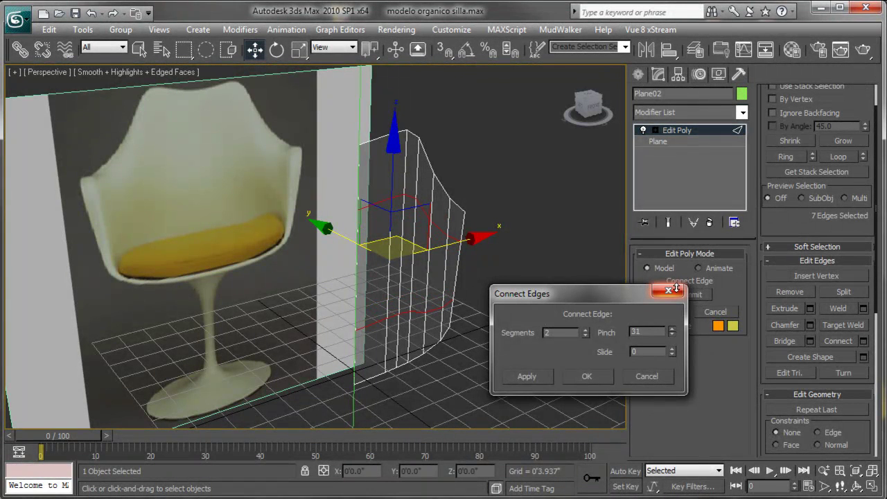
{"action": "left_click", "coordinate": [595, 379]}
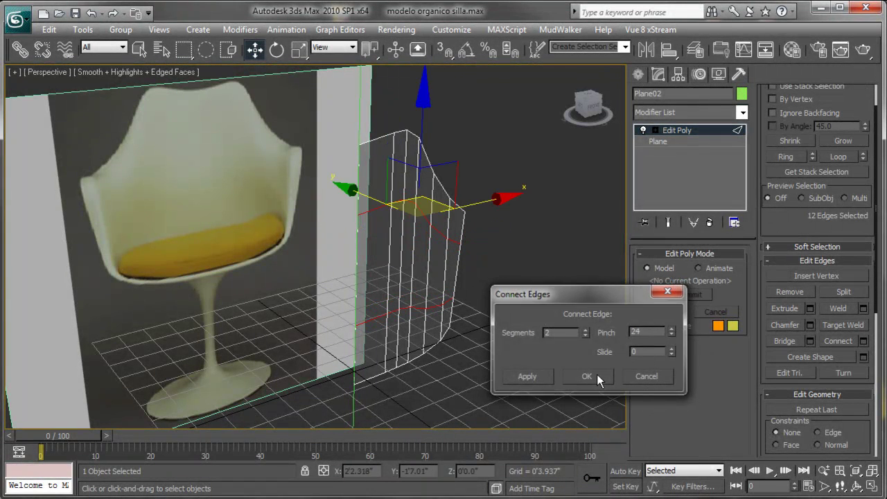
{"action": "middle_click_drag", "start_coordinate": [485, 283], "coordinate": [479, 296]}
- Select the six faces between the new loops and move them outward 0'4.71" along Y to bulge the armrest
{"action": "key", "text": "1"}
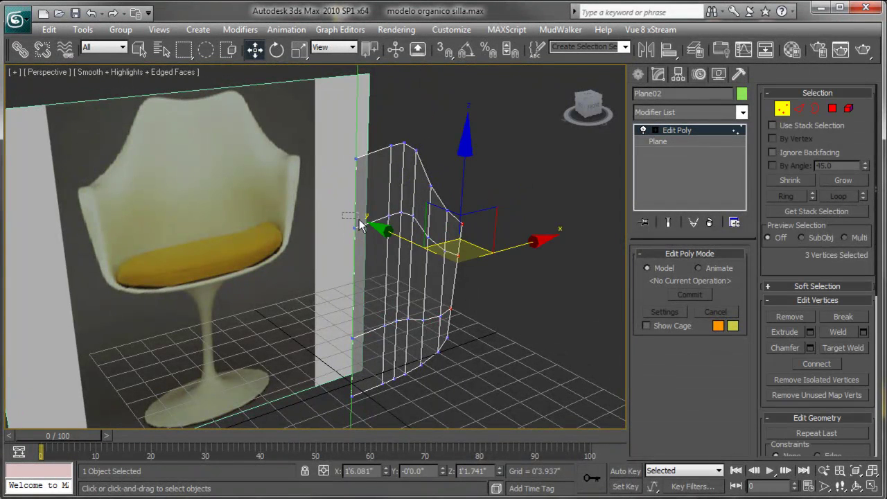
{"action": "left_click", "coordinate": [431, 251]}
{"action": "left_click_drag", "start_coordinate": [430, 271], "coordinate": [463, 247], "text": "ctrl"}
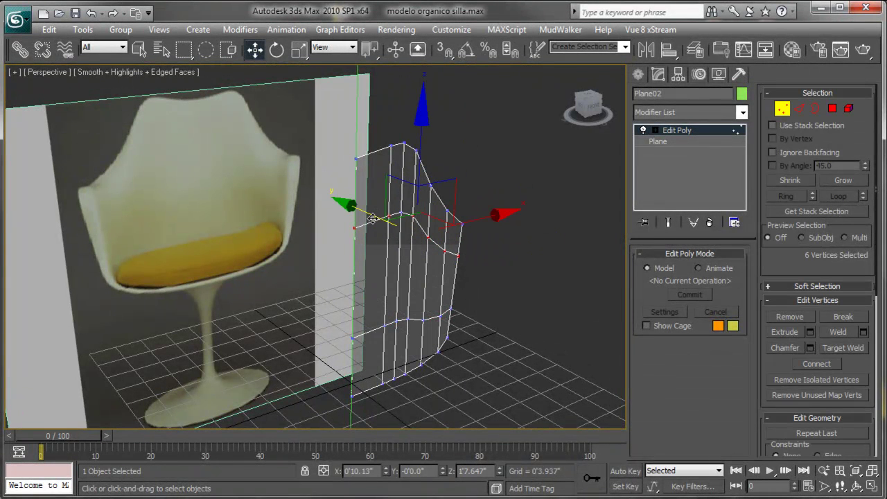
{"action": "key", "text": "4"}
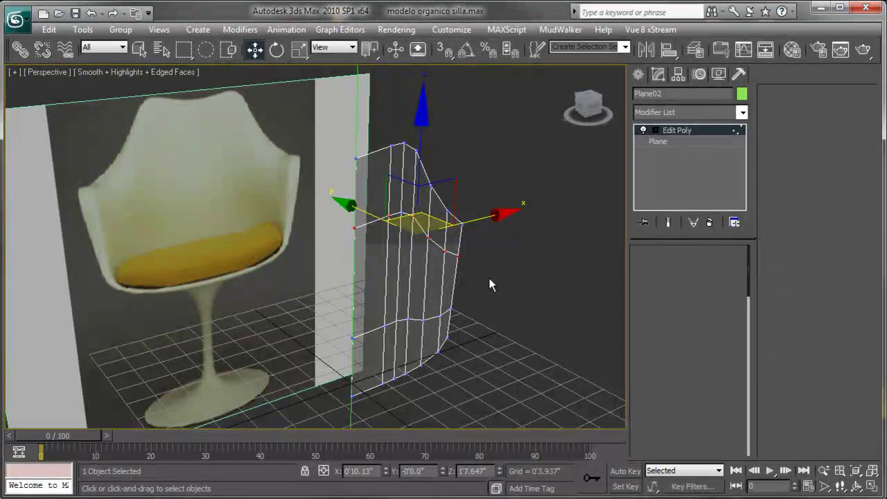
{"action": "left_click_drag", "start_coordinate": [477, 268], "coordinate": [348, 288]}
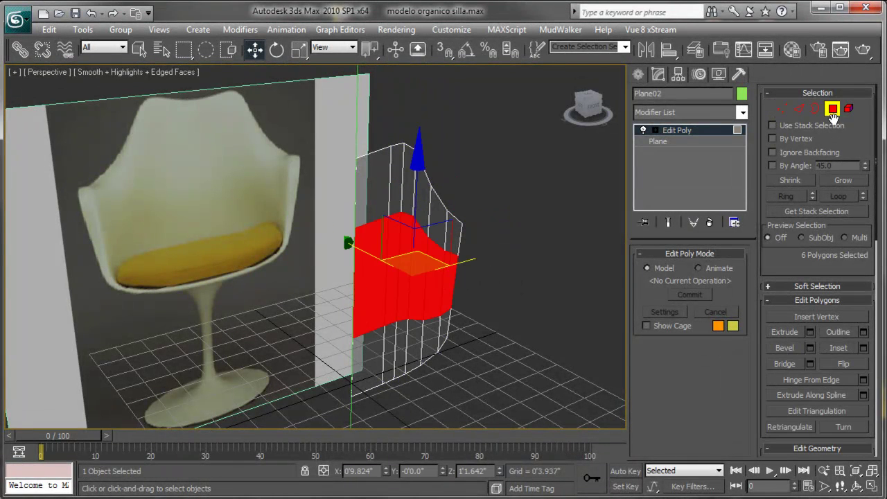
{"action": "middle_click_drag", "start_coordinate": [506, 280], "coordinate": [507, 264]}
{"action": "scroll", "coordinate": [470, 276], "scroll_direction": "up", "scroll_amount": 3}
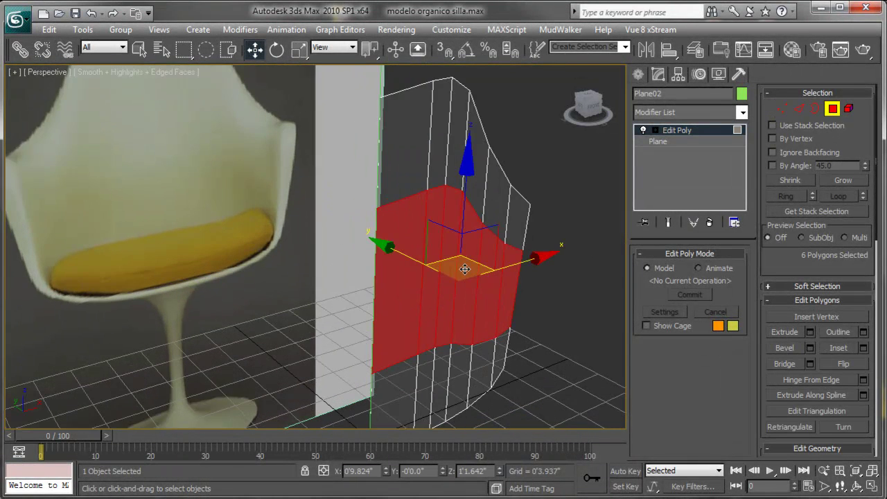
{"action": "scroll", "coordinate": [457, 270], "scroll_direction": "up", "scroll_amount": 2}
{"action": "key", "text": "F2"}
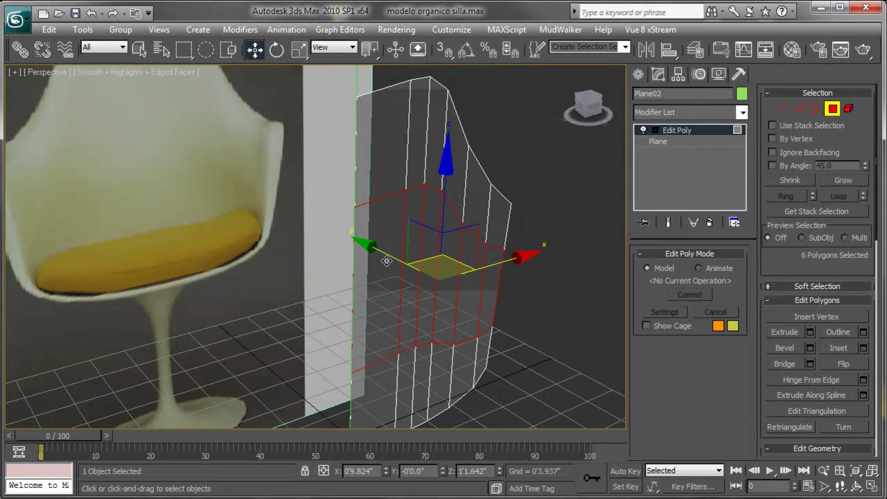
{"action": "left_click_drag", "start_coordinate": [386, 260], "coordinate": [357, 245]}
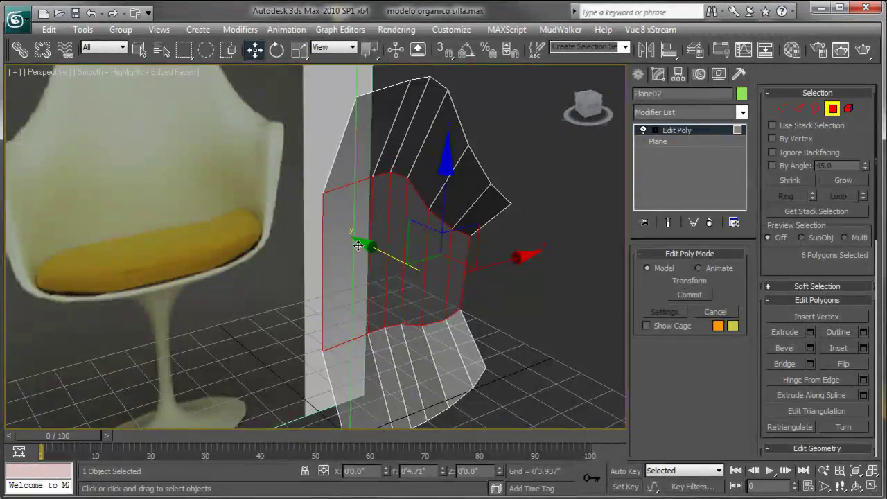
{"action": "middle_click_drag", "start_coordinate": [357, 246], "coordinate": [423, 272], "text": "alt"}
- Select the vertical edges across the bulge and connect them with a single segment
{"action": "left_click", "coordinate": [799, 108]}
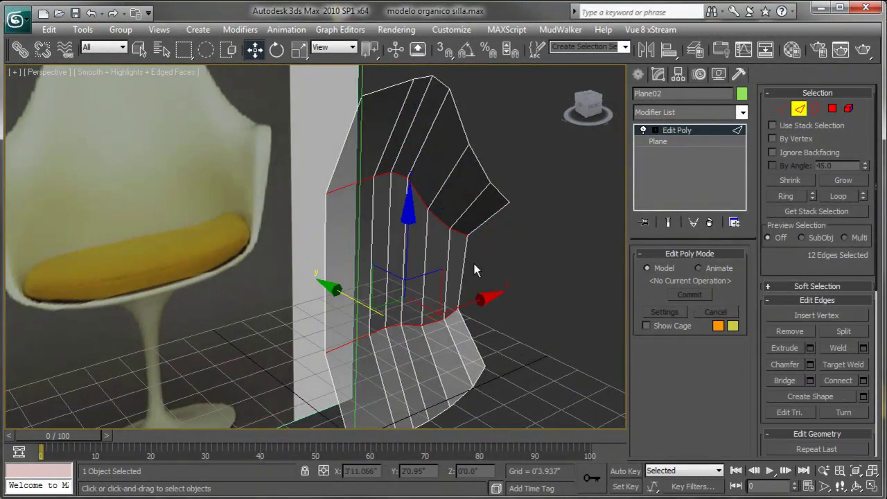
{"action": "left_click_drag", "start_coordinate": [304, 262], "coordinate": [476, 278]}
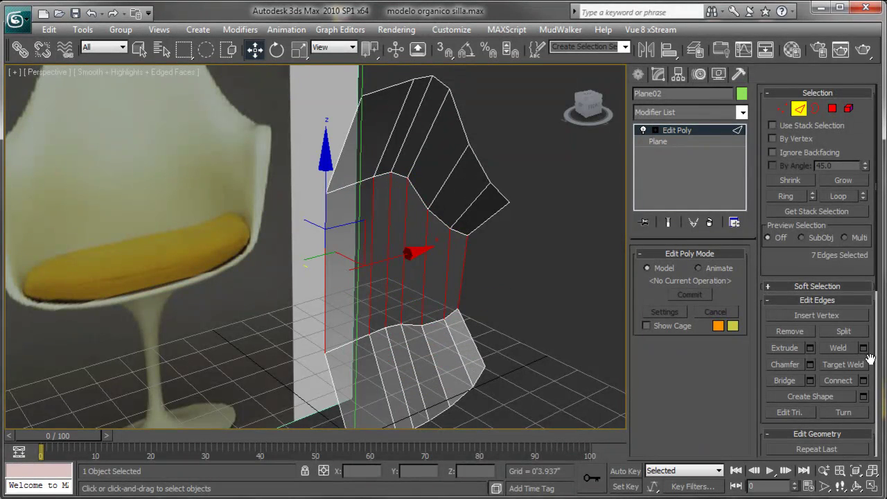
{"action": "left_click", "coordinate": [863, 381]}
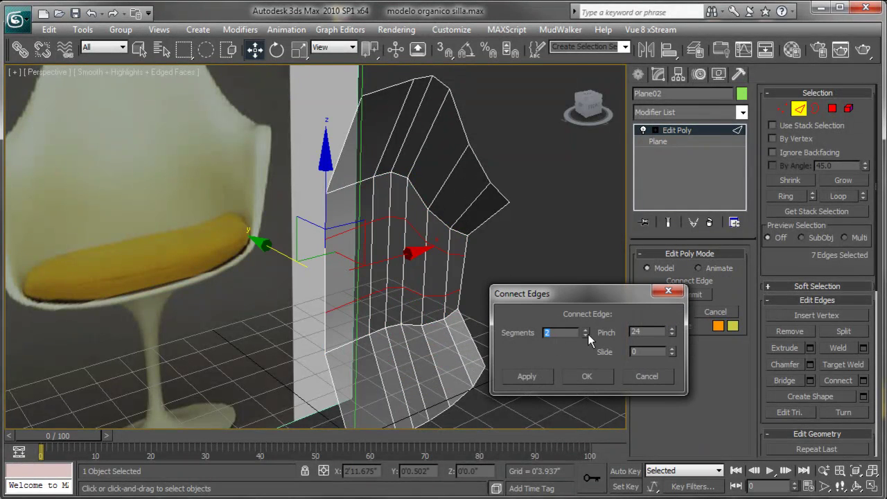
{"action": "left_click", "coordinate": [586, 335]}
{"action": "key", "text": "Tab"}
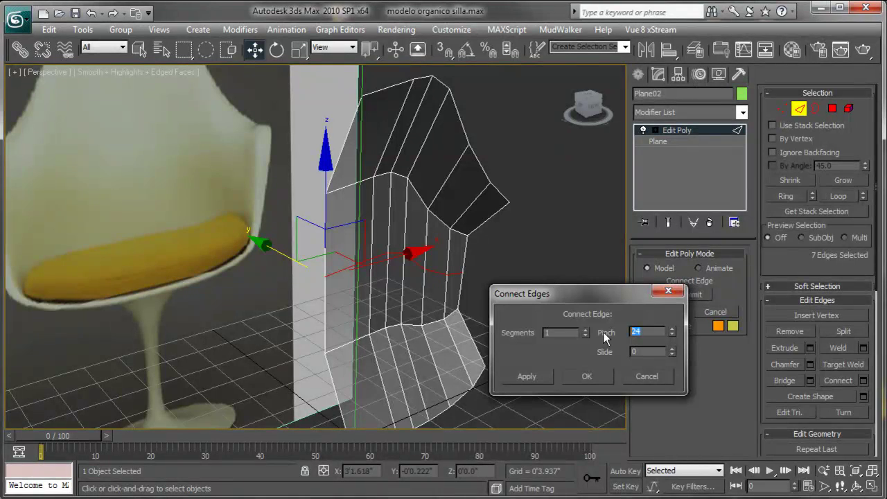
{"action": "type", "text": "0"}
{"action": "left_click", "coordinate": [587, 375]}
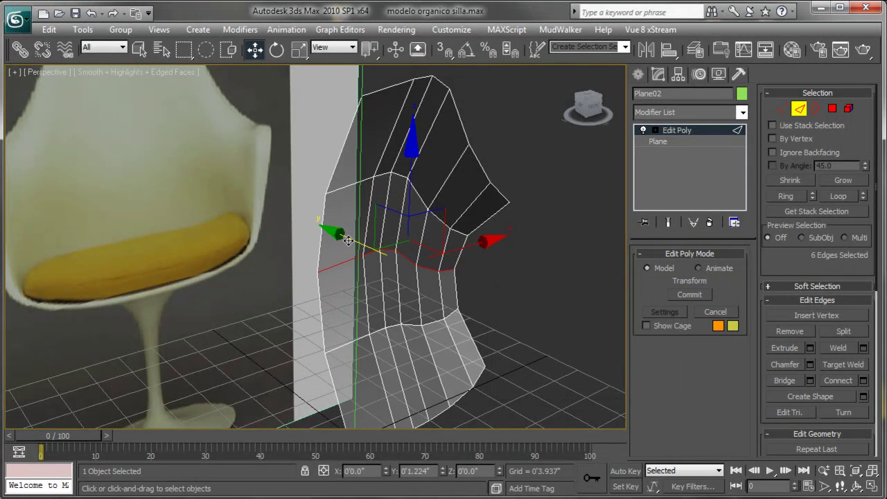
{"action": "mouse_move", "coordinate": [357, 242]}
{"action": "middle_mouse_down", "text": "alt"}
{"action": "mouse_move", "coordinate": [422, 259]}
{"action": "mouse_move", "coordinate": [455, 256]}
{"action": "mouse_move", "coordinate": [370, 257]}
{"action": "mouse_move", "coordinate": [388, 254]}
{"action": "middle_mouse_up", "text": "alt"}
{"action": "middle_click_drag", "start_coordinate": [435, 275], "coordinate": [440, 276], "text": "alt"}
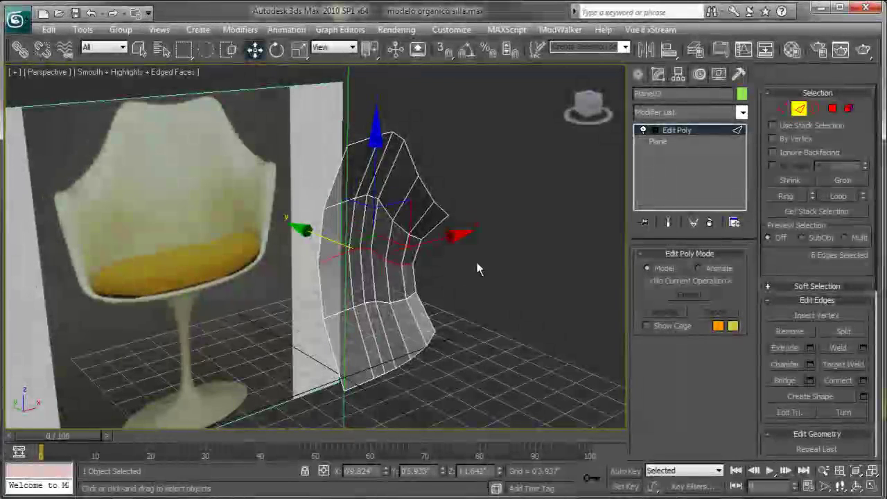
- Exit Edge mode and add a TurboSmooth modifier to Plane02 from the Modifier List
{"action": "left_click", "coordinate": [800, 111]}
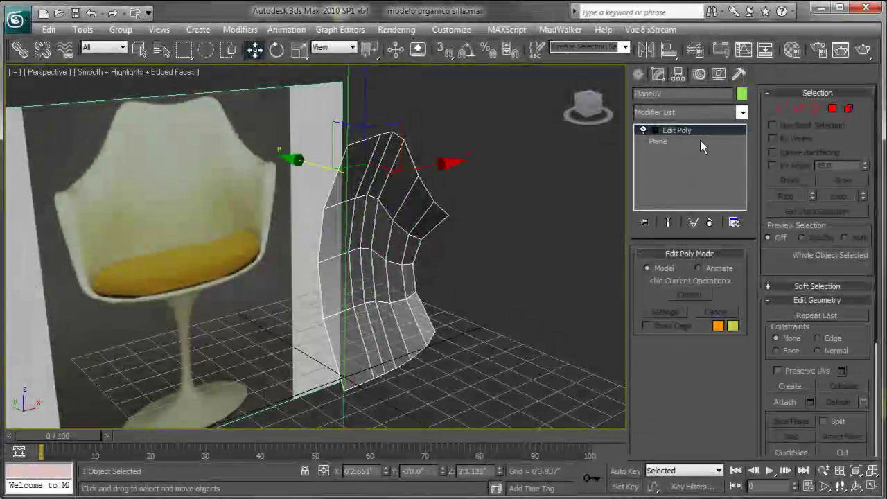
{"action": "left_click", "coordinate": [741, 113]}
{"action": "scroll", "coordinate": [687, 277], "scroll_direction": "down", "scroll_amount": 5}
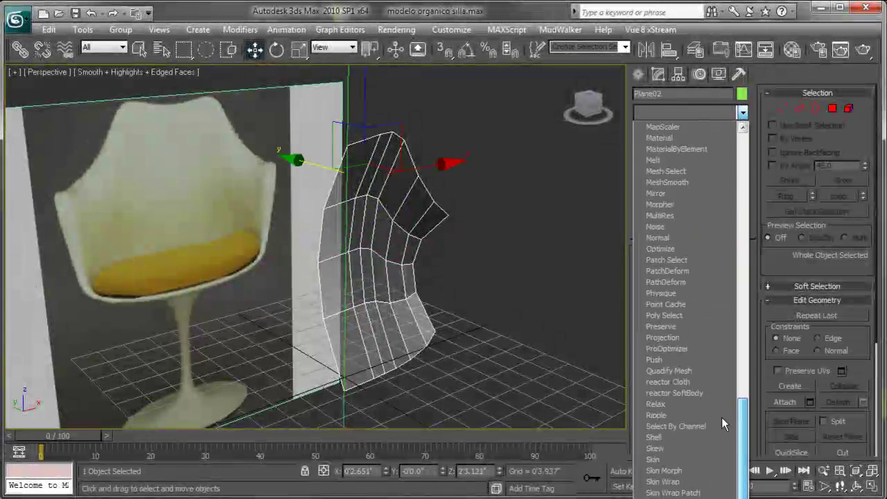
{"action": "scroll", "coordinate": [686, 278], "scroll_direction": "down", "scroll_amount": 5}
{"action": "scroll", "coordinate": [686, 277], "scroll_direction": "down", "scroll_amount": 3}
{"action": "left_click", "coordinate": [707, 283]}
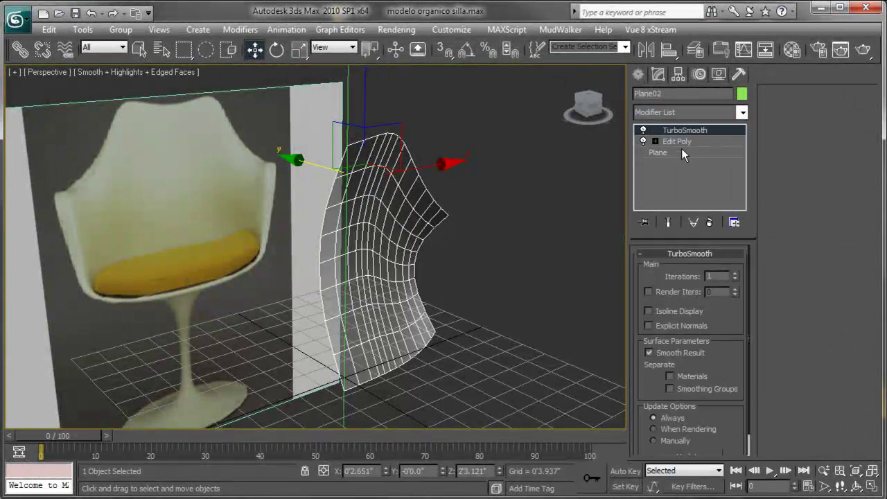
{"action": "scroll", "coordinate": [327, 296], "scroll_direction": "up", "scroll_amount": 1}
{"action": "scroll", "coordinate": [387, 284], "scroll_direction": "up", "scroll_amount": 1}
{"action": "scroll", "coordinate": [424, 297], "scroll_direction": "up", "scroll_amount": 1}
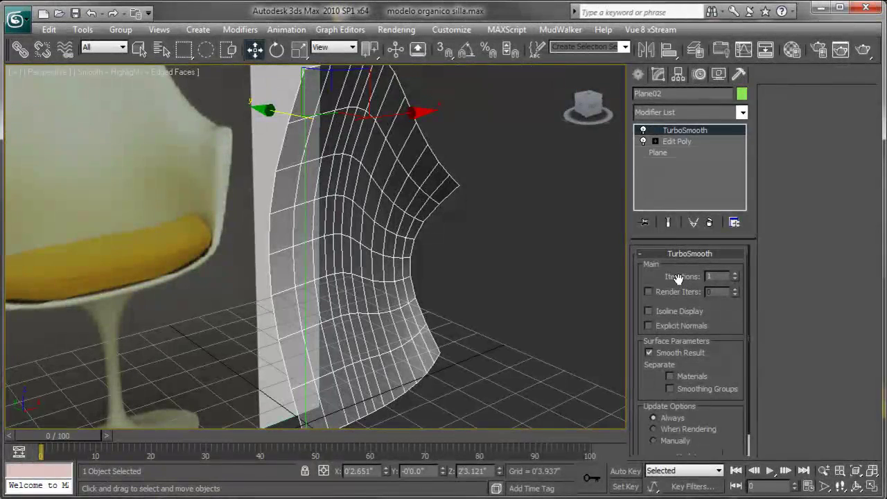
- Set TurboSmooth Iterations to 2 and turn on Isoline Display
{"action": "left_click", "coordinate": [734, 272]}
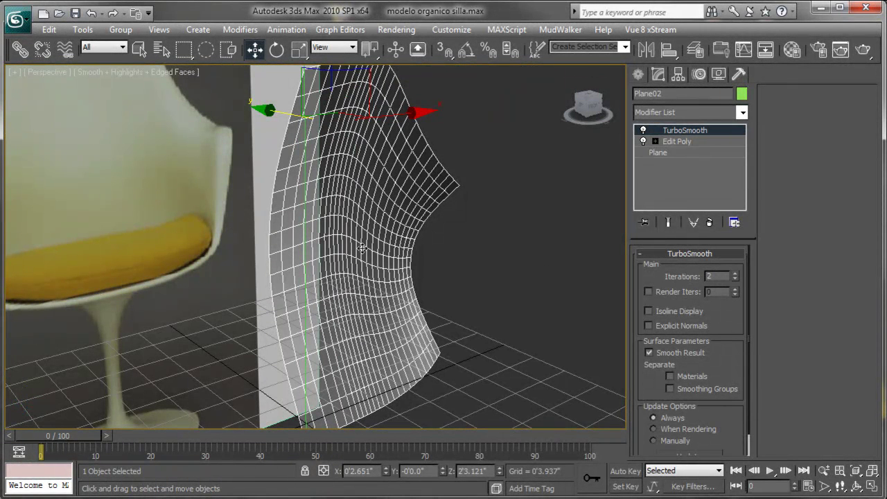
{"action": "middle_click_drag", "start_coordinate": [361, 248], "coordinate": [375, 252], "text": "alt"}
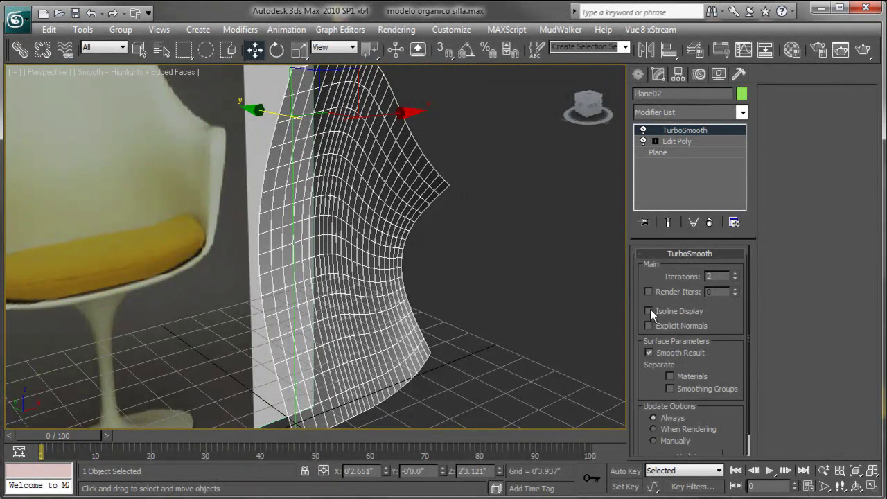
{"action": "left_click", "coordinate": [651, 312]}
{"action": "scroll", "coordinate": [485, 298], "scroll_direction": "up", "scroll_amount": 2}
{"action": "mouse_move", "coordinate": [472, 303]}
{"action": "middle_mouse_down", "text": "alt"}
{"action": "mouse_move", "coordinate": [406, 307]}
{"action": "mouse_move", "coordinate": [340, 287]}
{"action": "mouse_move", "coordinate": [445, 289]}
{"action": "mouse_move", "coordinate": [495, 303]}
{"action": "mouse_move", "coordinate": [398, 198]}
{"action": "mouse_move", "coordinate": [501, 261]}
{"action": "middle_mouse_up", "text": "alt"}
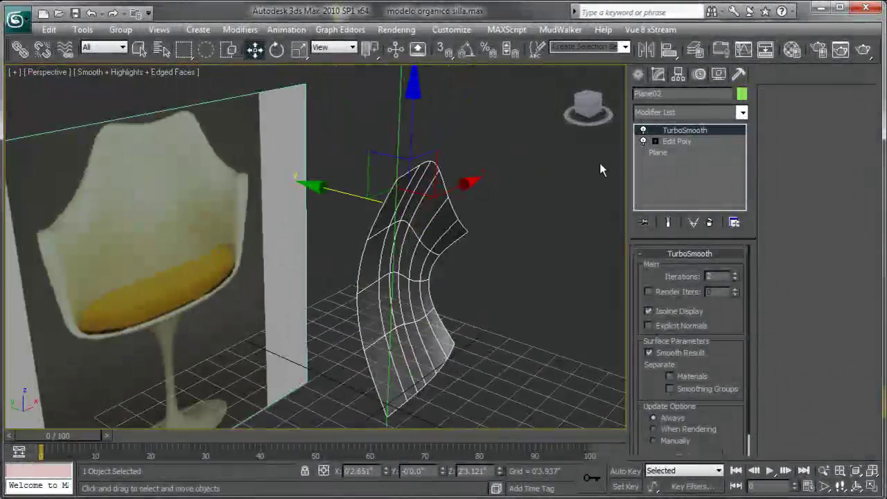
- Return to the Edit Poly level, toggle Show End Result on and off, and enter Edge mode
{"action": "left_click", "coordinate": [677, 142]}
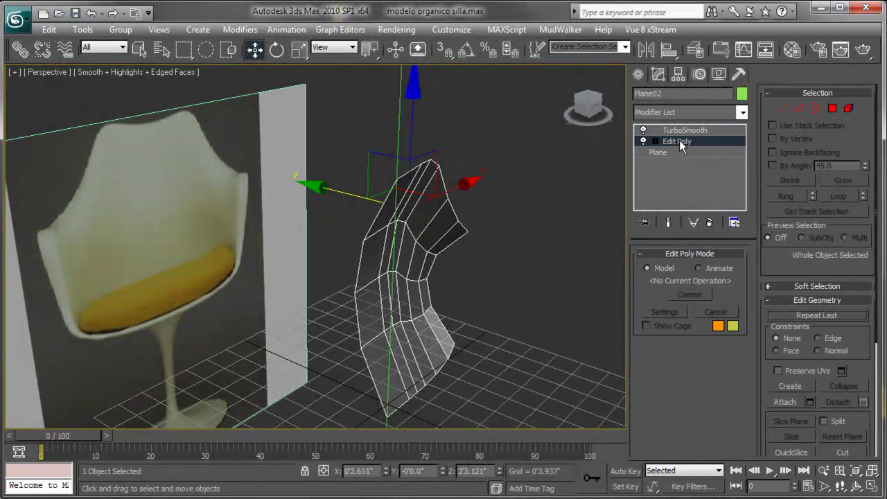
{"action": "left_click", "coordinate": [668, 222]}
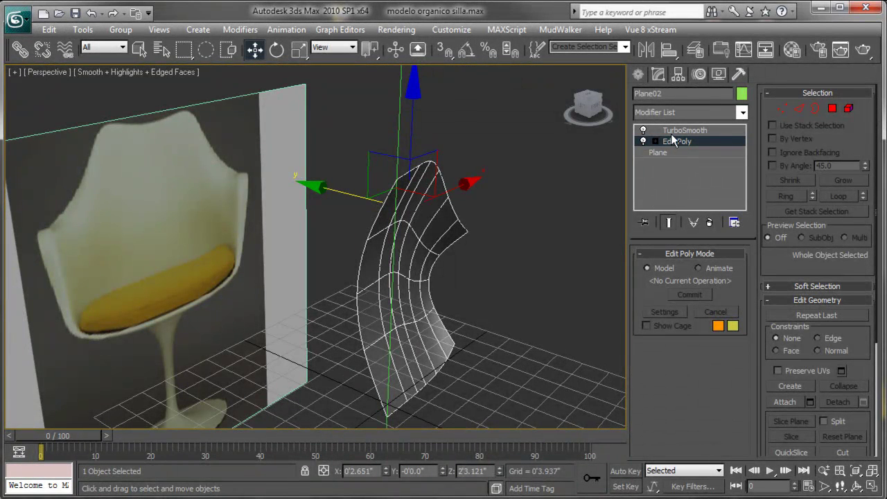
{"action": "left_click", "coordinate": [669, 220]}
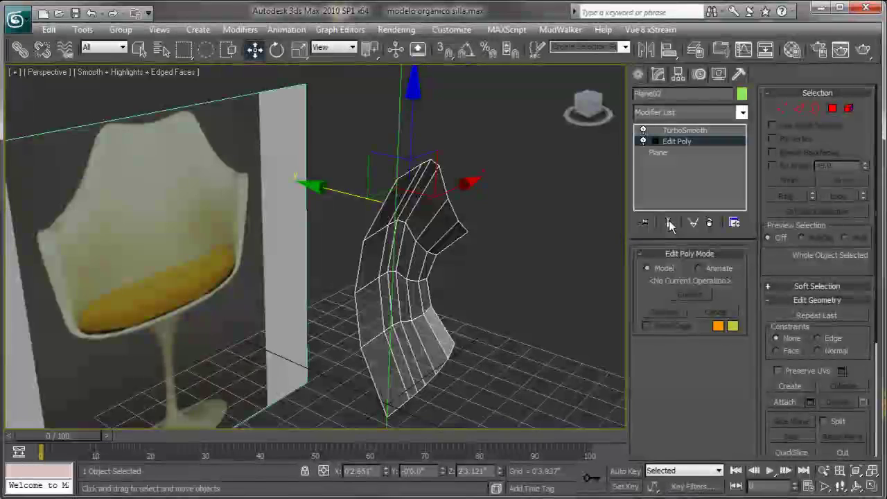
{"action": "left_click", "coordinate": [681, 131]}
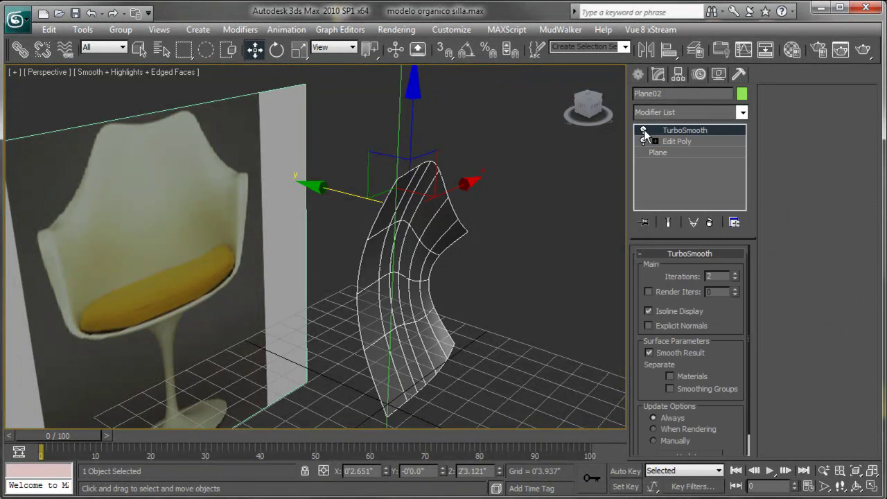
{"action": "left_click", "coordinate": [675, 141]}
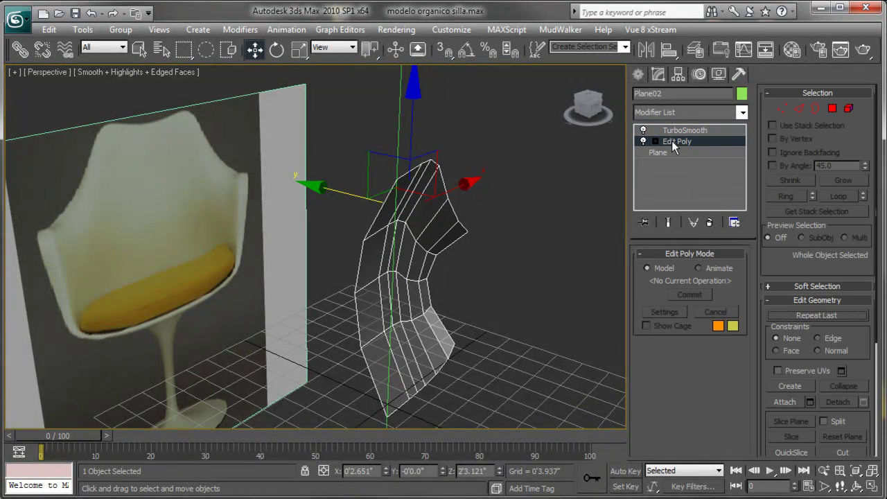
{"action": "left_click", "coordinate": [669, 223]}
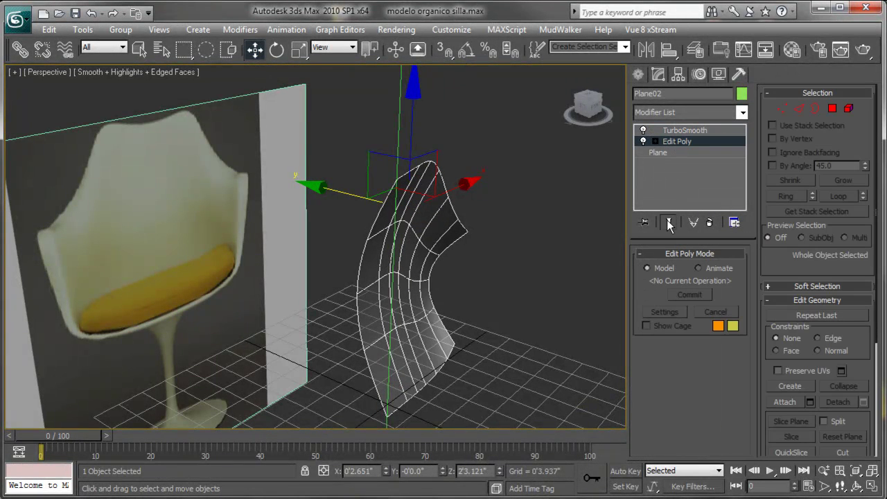
{"action": "left_click", "coordinate": [669, 223]}
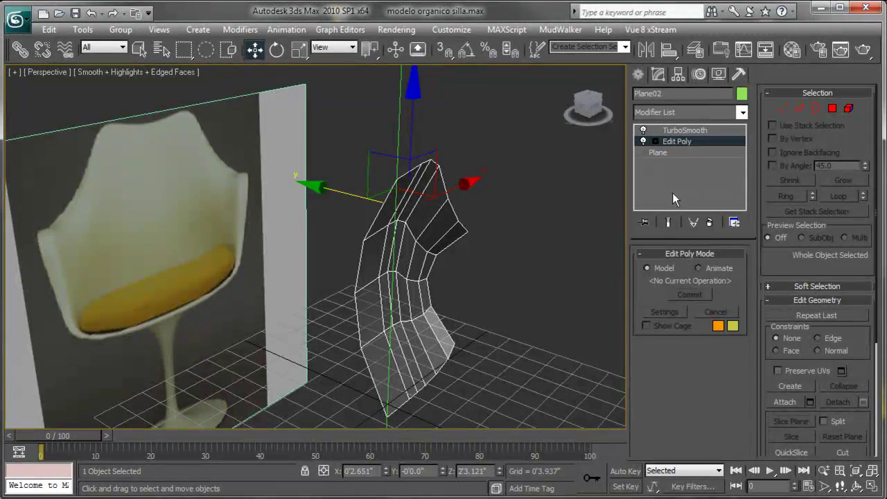
{"action": "left_click", "coordinate": [798, 108]}
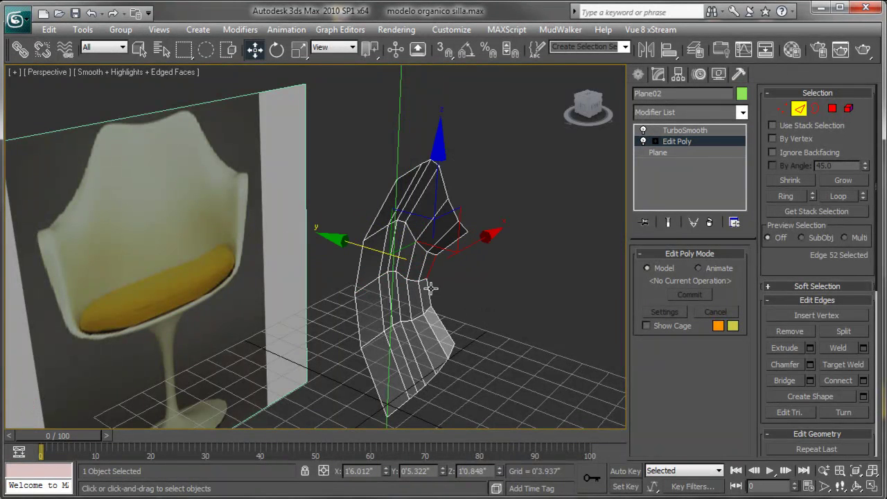
- Add an edge to the selection in the front view, then try extruding a new row and undo it
{"action": "left_click_drag", "start_coordinate": [429, 266], "coordinate": [483, 301]}
{"action": "middle_click_drag", "start_coordinate": [483, 301], "coordinate": [450, 291]}
{"action": "key", "text": "alt+w"}
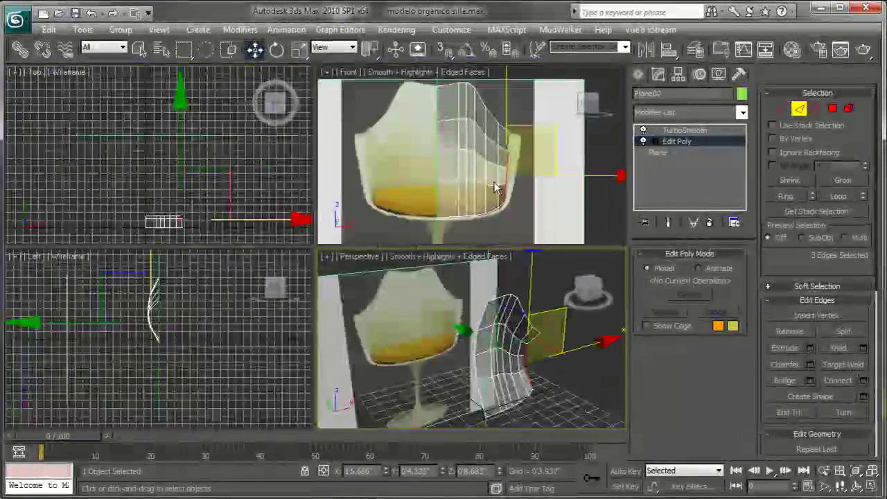
{"action": "middle_click", "coordinate": [499, 198]}
{"action": "key", "text": "alt+w"}
{"action": "left_click", "coordinate": [399, 220], "text": "ctrl"}
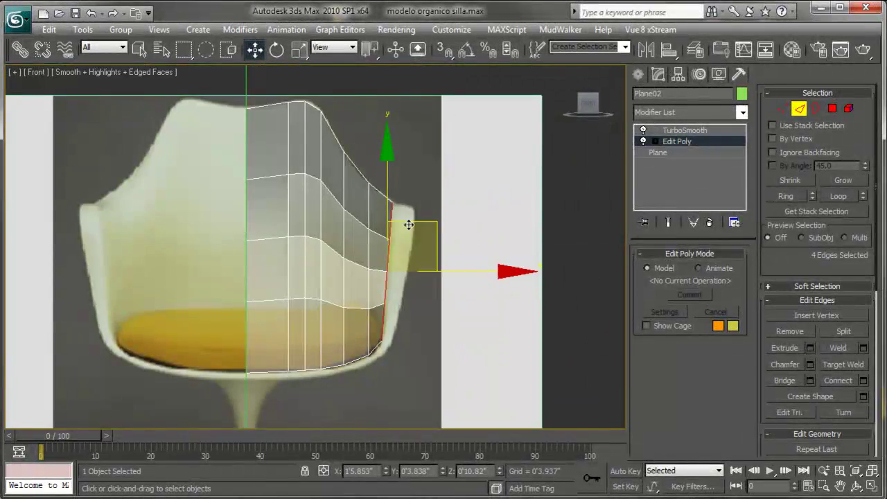
{"action": "key", "text": "alt+w"}
{"action": "middle_click", "coordinate": [537, 339]}
{"action": "key", "text": "alt+w"}
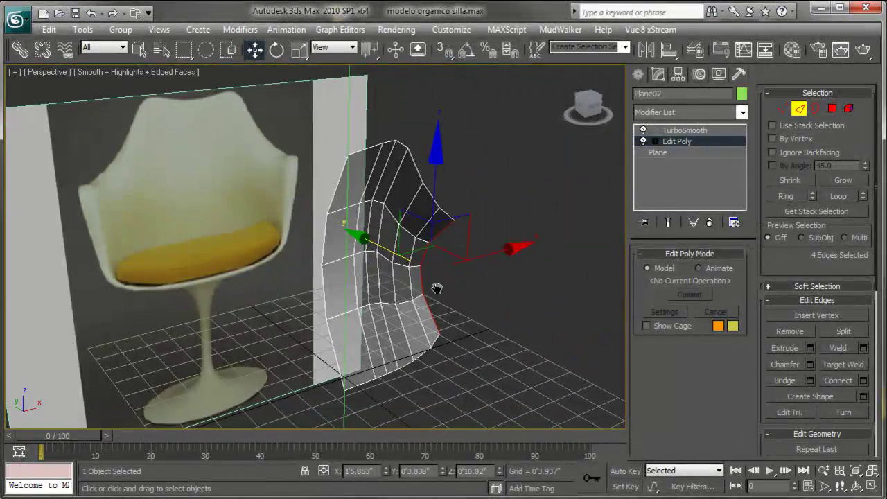
{"action": "middle_click_drag", "start_coordinate": [538, 339], "coordinate": [432, 287], "text": "alt"}
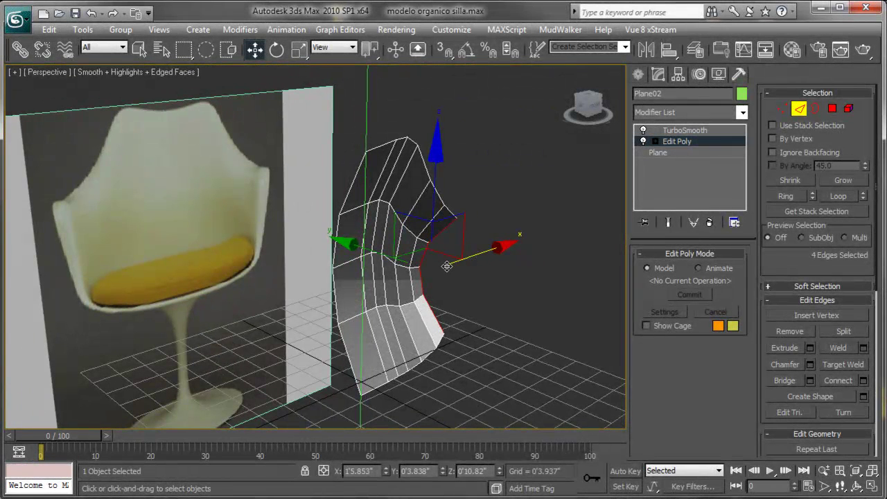
{"action": "left_click_drag", "start_coordinate": [372, 253], "coordinate": [424, 262], "text": "shift"}
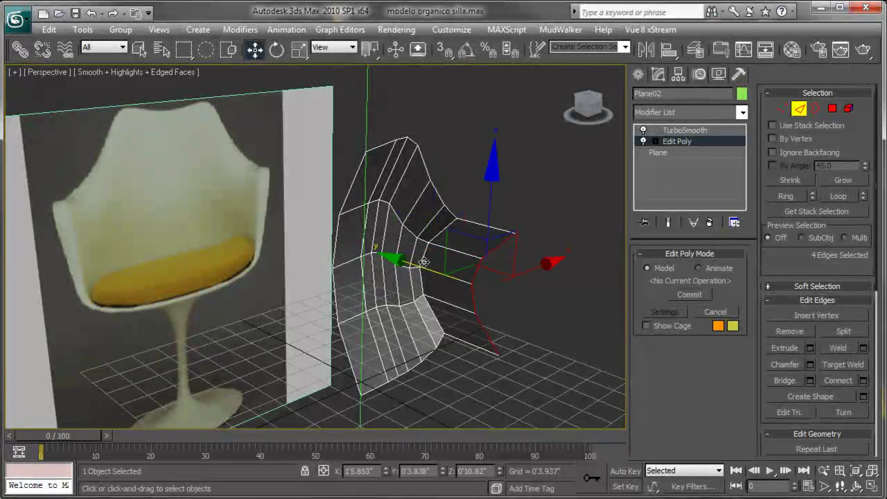
{"action": "key", "text": "ctrl+z"}
- Select six lower border edges, Shift-drag them along Y into a new polygon row, and preview the smoothing
{"action": "middle_click_drag", "start_coordinate": [422, 257], "coordinate": [432, 271], "text": "alt"}
{"action": "left_click", "coordinate": [447, 306], "text": "ctrl"}
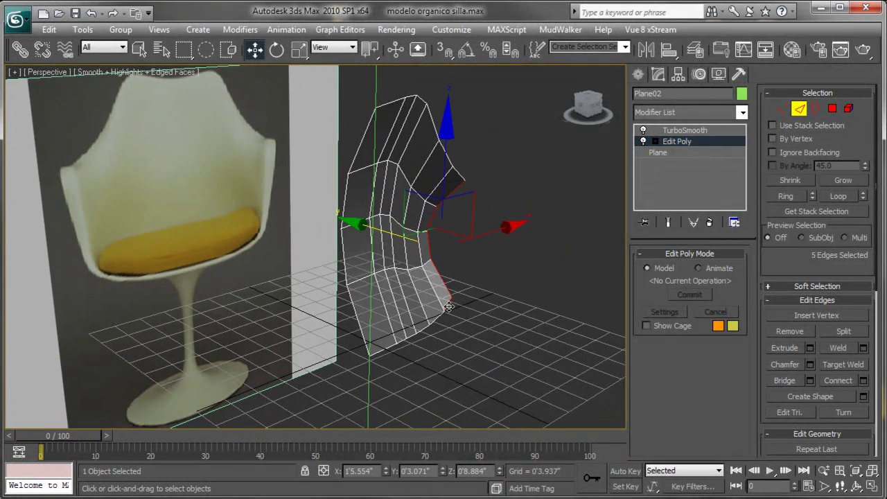
{"action": "left_click", "coordinate": [438, 320], "text": "ctrl"}
{"action": "left_click", "coordinate": [420, 333], "text": "ctrl"}
{"action": "left_click", "coordinate": [409, 339], "text": "ctrl"}
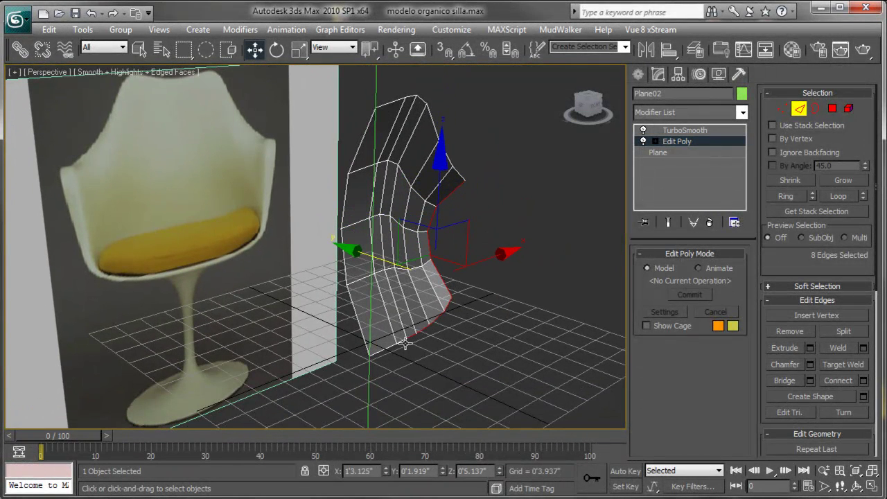
{"action": "left_click", "coordinate": [400, 343], "text": "ctrl"}
{"action": "left_click", "coordinate": [391, 347], "text": "ctrl"}
{"action": "left_click_drag", "start_coordinate": [364, 270], "coordinate": [433, 277], "text": "shift"}
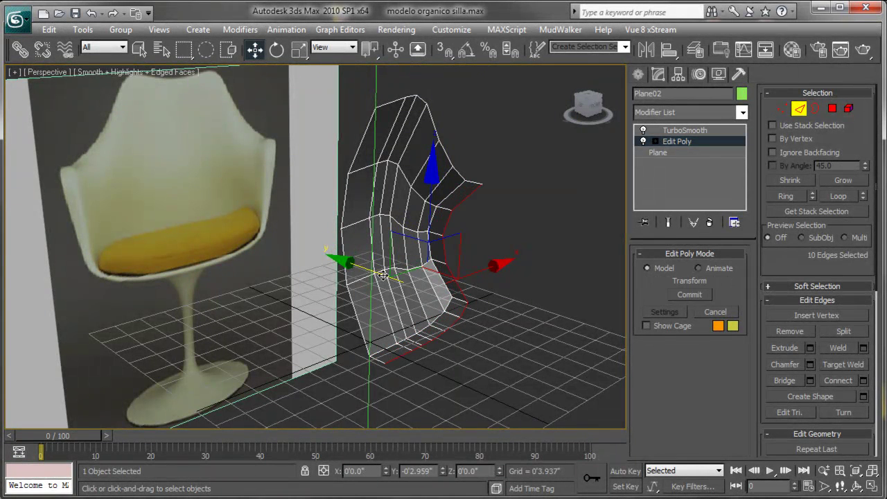
{"action": "left_click", "coordinate": [667, 223]}
{"action": "mouse_move", "coordinate": [499, 264]}
{"action": "middle_mouse_down", "text": "alt"}
{"action": "mouse_move", "coordinate": [530, 269]}
{"action": "mouse_move", "coordinate": [586, 258]}
{"action": "middle_mouse_up", "text": "alt"}
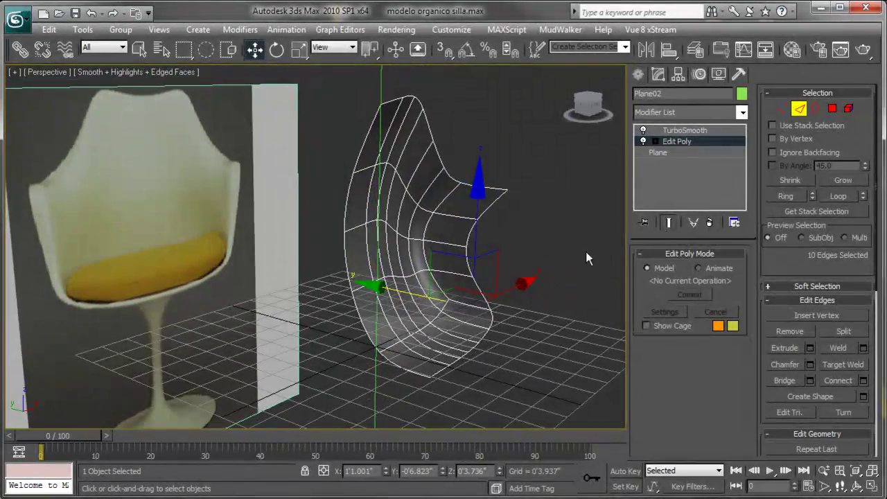
- With the smoothed result hidden, move the border edges along Y, then preview the smoothing
{"action": "left_click", "coordinate": [669, 223]}
{"action": "left_click_drag", "start_coordinate": [427, 299], "coordinate": [382, 290]}
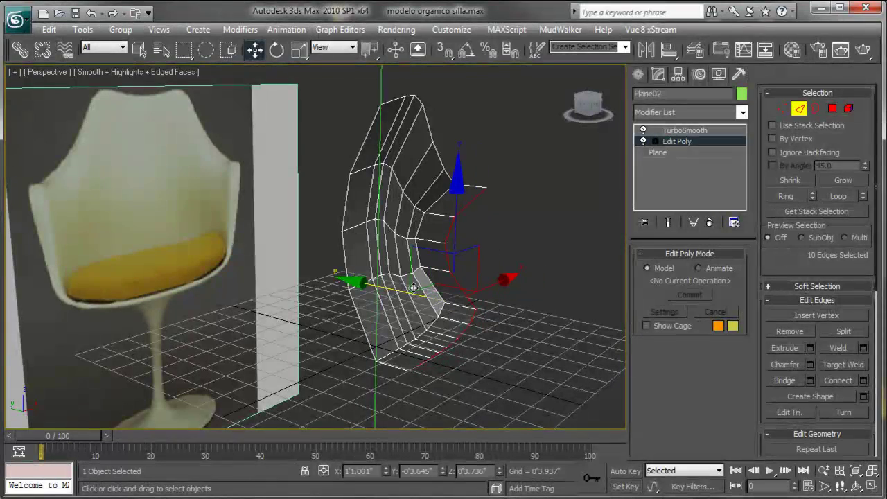
{"action": "left_click", "coordinate": [668, 221]}
{"action": "mouse_move", "coordinate": [505, 277]}
{"action": "middle_mouse_down", "text": "alt"}
{"action": "mouse_move", "coordinate": [443, 264]}
{"action": "mouse_move", "coordinate": [423, 247]}
{"action": "mouse_move", "coordinate": [488, 149]}
{"action": "middle_mouse_up", "text": "alt"}
{"action": "scroll", "coordinate": [423, 256], "scroll_direction": "up", "scroll_amount": 2}
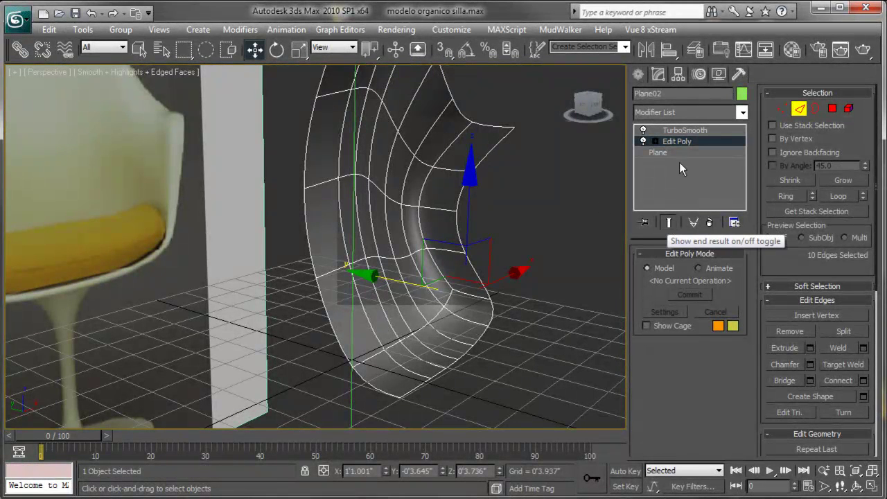
{"action": "middle_click_drag", "start_coordinate": [395, 334], "coordinate": [386, 333]}
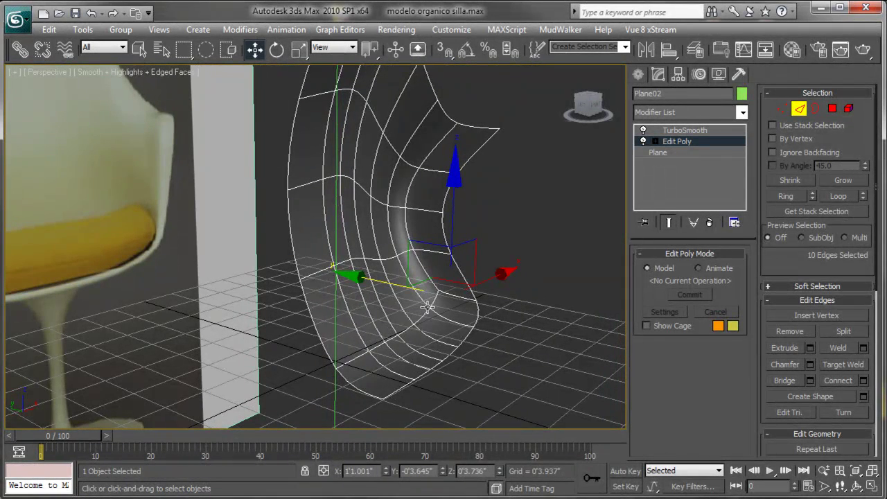
{"action": "middle_click_drag", "start_coordinate": [428, 307], "coordinate": [417, 326], "text": "alt"}
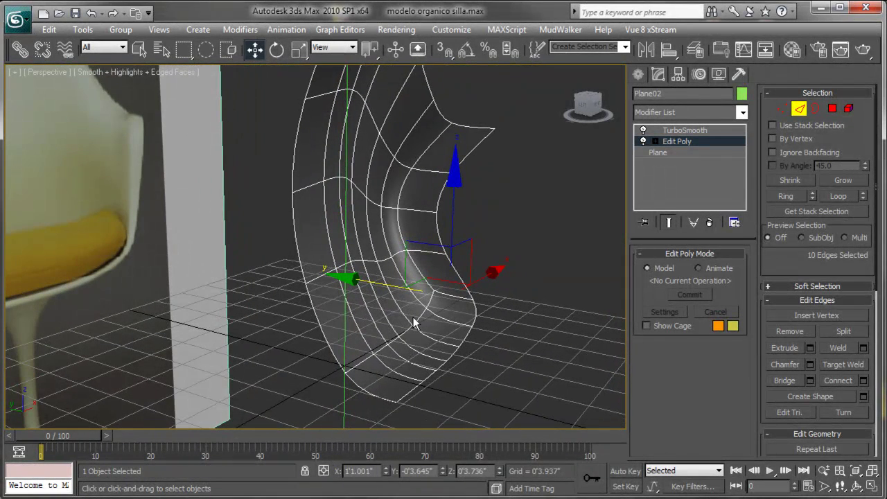
- Push the border edges right to stretch the armrest curve wider, then turn the smoothed preview off
{"action": "left_click_drag", "start_coordinate": [399, 306], "coordinate": [485, 295]}
{"action": "mouse_move", "coordinate": [485, 294]}
{"action": "middle_mouse_down", "text": "alt"}
{"action": "mouse_move", "coordinate": [421, 305]}
{"action": "mouse_move", "coordinate": [394, 224]}
{"action": "mouse_move", "coordinate": [474, 278]}
{"action": "middle_mouse_up", "text": "alt"}
{"action": "scroll", "coordinate": [394, 224], "scroll_direction": "up", "scroll_amount": 3}
{"action": "scroll", "coordinate": [475, 277], "scroll_direction": "down", "scroll_amount": 5}
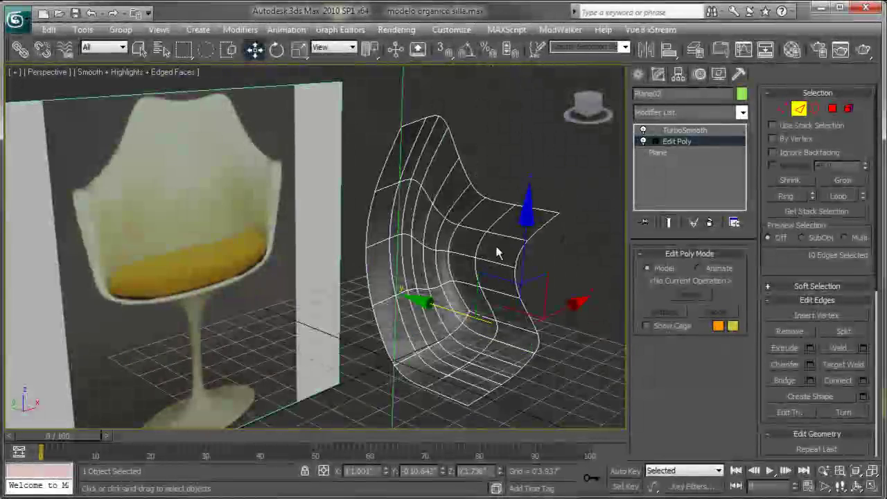
{"action": "left_click", "coordinate": [668, 221]}
{"action": "middle_click_drag", "start_coordinate": [461, 228], "coordinate": [457, 230], "text": "alt"}
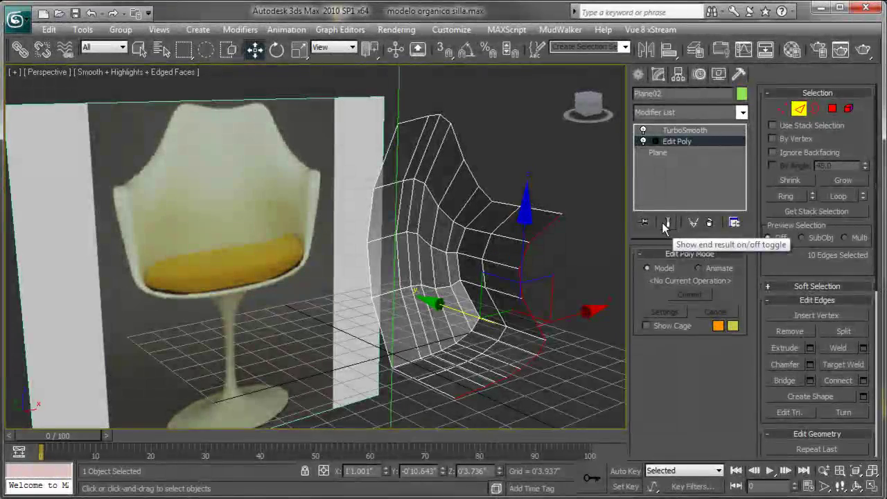
{"action": "middle_click_drag", "start_coordinate": [511, 153], "coordinate": [541, 196], "text": "alt"}
- In Vertex mode, select the four top vertices of the chair back and shift them left along Y
{"action": "left_click", "coordinate": [784, 108]}
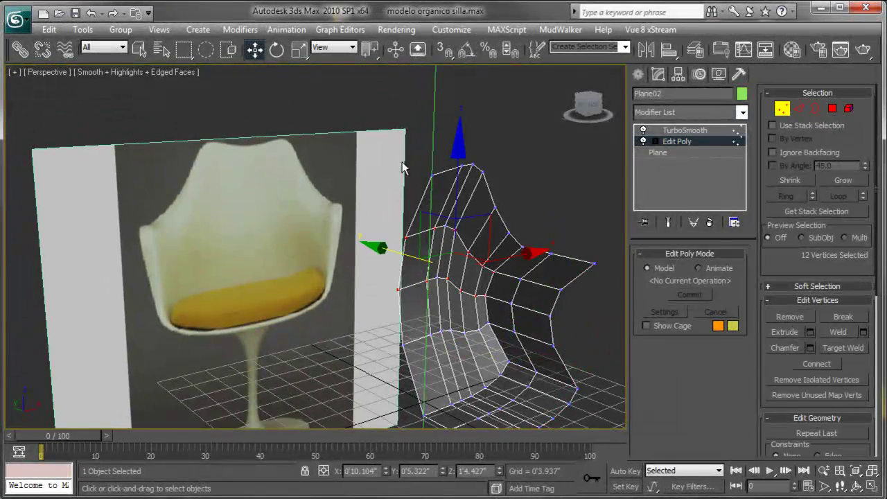
{"action": "left_click_drag", "start_coordinate": [417, 147], "coordinate": [488, 181]}
{"action": "middle_click_drag", "start_coordinate": [489, 182], "coordinate": [499, 213], "text": "alt"}
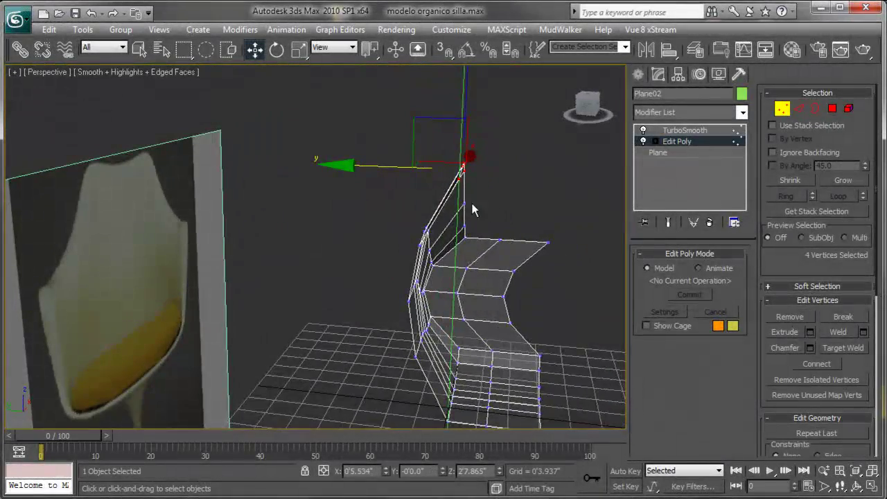
{"action": "left_click_drag", "start_coordinate": [393, 169], "coordinate": [367, 166]}
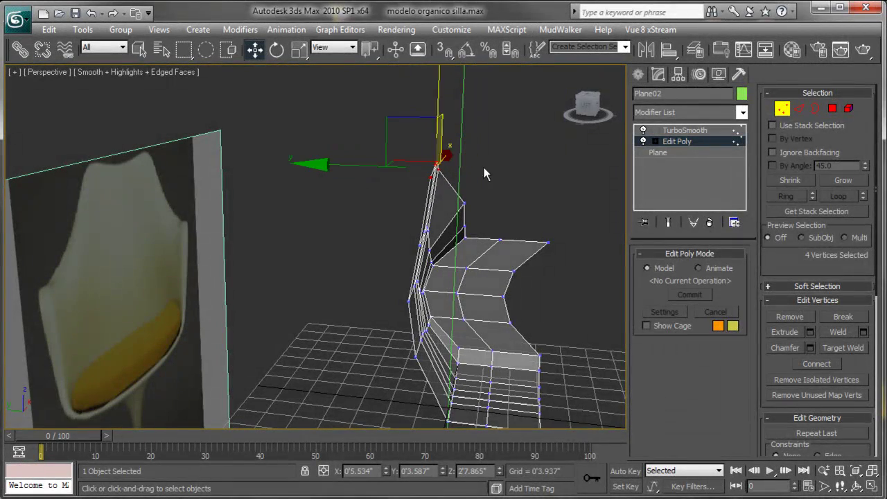
{"action": "left_click", "coordinate": [667, 221]}
{"action": "middle_click_drag", "start_coordinate": [444, 229], "coordinate": [397, 231], "text": "alt"}
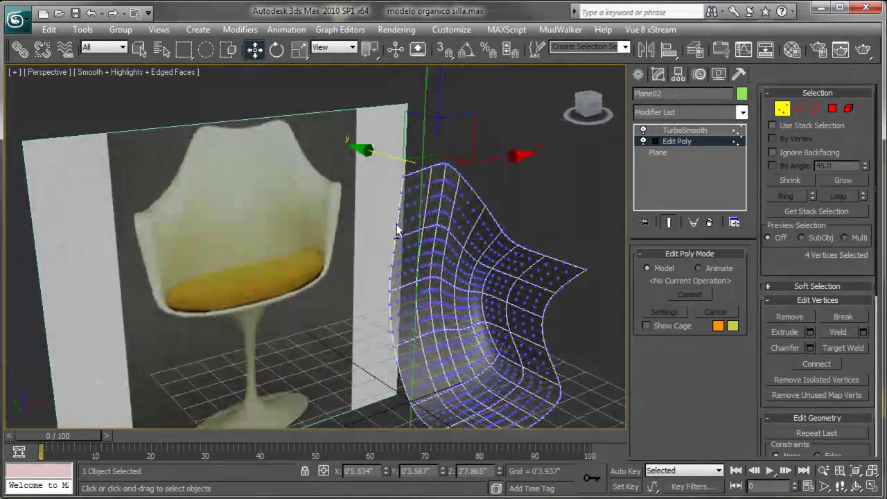
- In the enlarged Front view, raise a top vertex to match the reference chair's outline
{"action": "key", "text": "alt+w"}
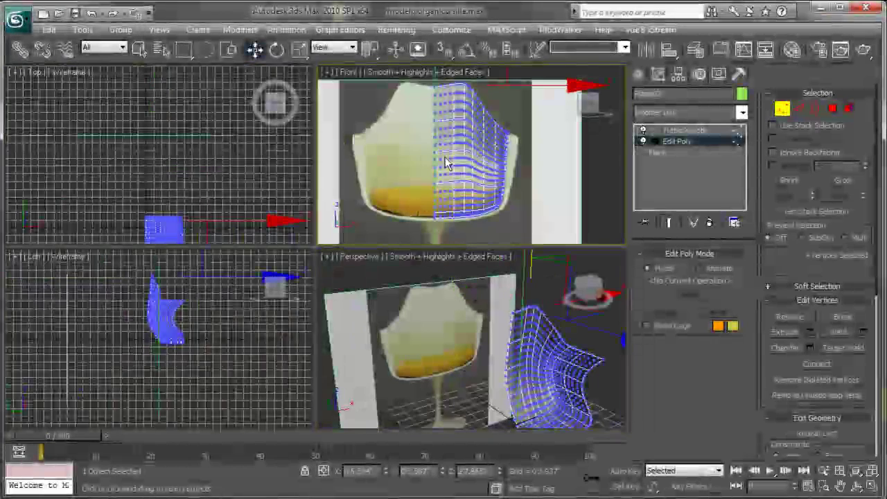
{"action": "key", "text": "alt+w"}
{"action": "scroll", "coordinate": [412, 277], "scroll_direction": "up", "scroll_amount": 2}
{"action": "scroll", "coordinate": [411, 277], "scroll_direction": "up", "scroll_amount": 2}
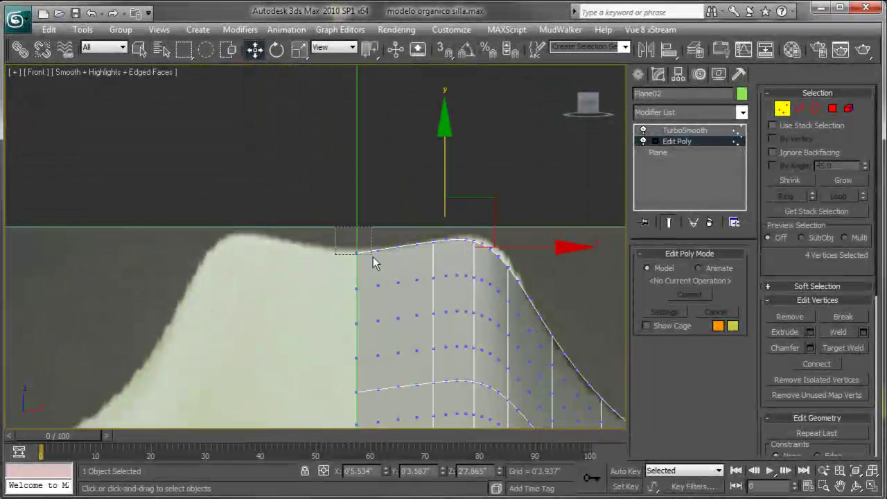
{"action": "left_click_drag", "start_coordinate": [372, 258], "coordinate": [375, 265]}
{"action": "left_click", "coordinate": [669, 222]}
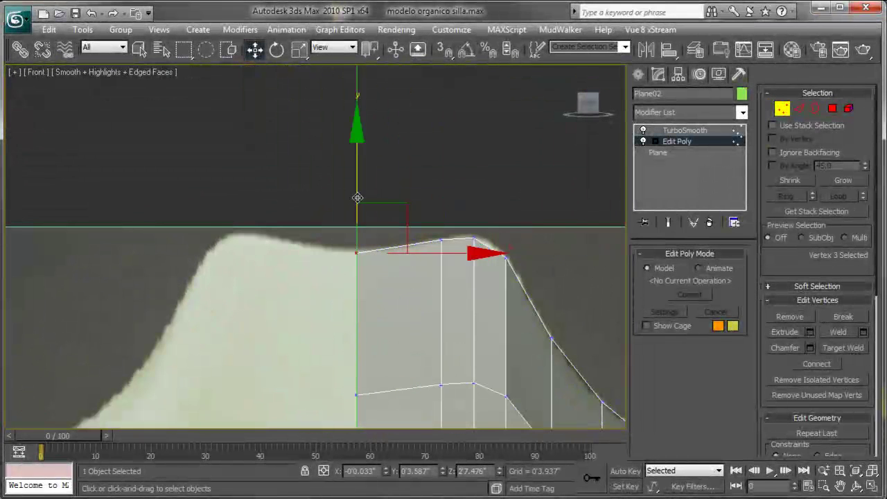
{"action": "mouse_move", "coordinate": [357, 197]}
{"action": "left_mouse_down"}
{"action": "mouse_move", "coordinate": [471, 200]}
{"action": "mouse_move", "coordinate": [422, 259]}
{"action": "left_mouse_up"}
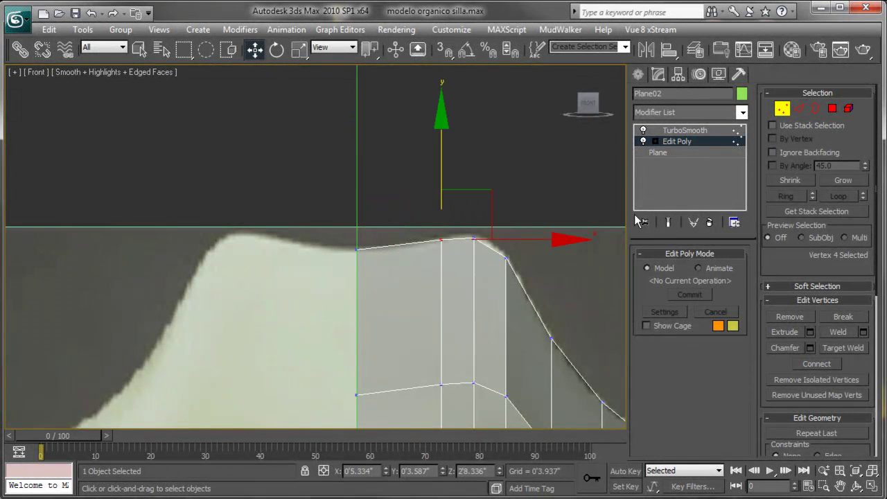
{"action": "left_click", "coordinate": [668, 222]}
{"action": "mouse_move", "coordinate": [468, 208]}
{"action": "left_mouse_down"}
{"action": "mouse_move", "coordinate": [434, 208]}
{"action": "mouse_move", "coordinate": [499, 233]}
{"action": "mouse_move", "coordinate": [526, 193]}
{"action": "left_mouse_up"}
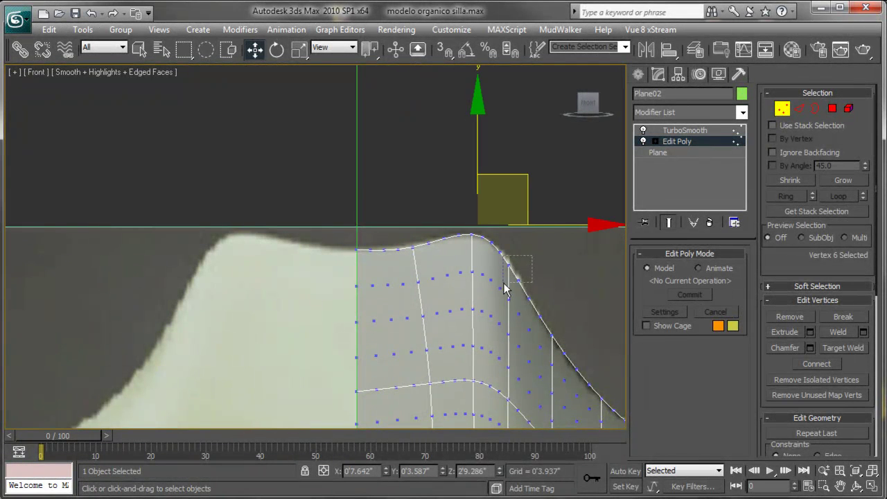
- Add more top vertices, then go back to the Perspective view and Edge mode
{"action": "left_click_drag", "start_coordinate": [506, 283], "coordinate": [505, 285], "text": "ctrl"}
{"action": "middle_click_drag", "start_coordinate": [457, 258], "coordinate": [449, 238]}
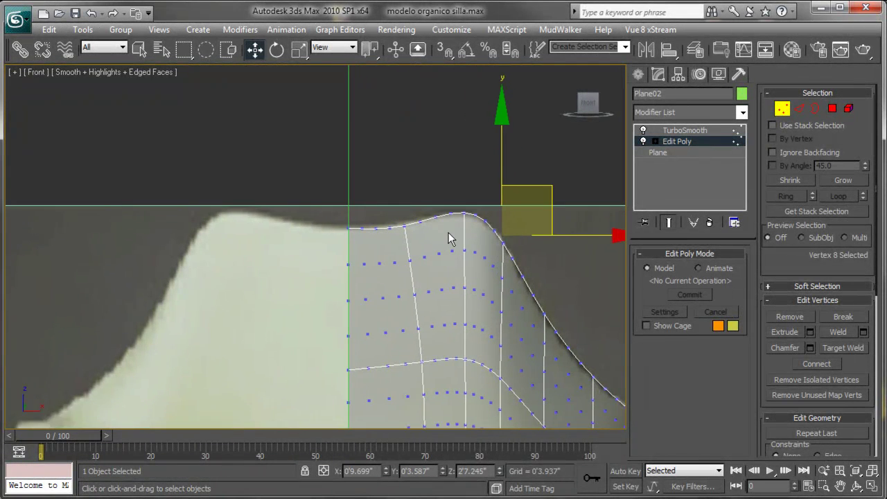
{"action": "key", "text": "alt+w"}
{"action": "key", "text": "alt+w"}
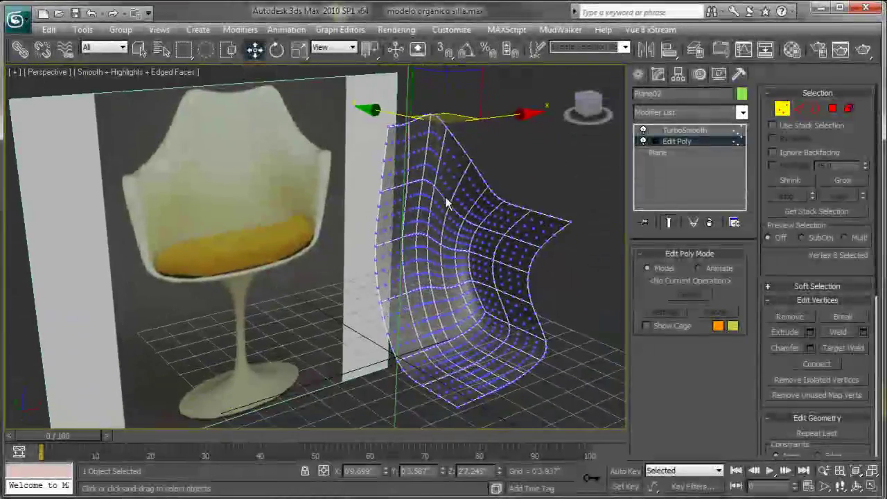
{"action": "mouse_move", "coordinate": [447, 203]}
{"action": "middle_mouse_down", "text": "alt"}
{"action": "mouse_move", "coordinate": [483, 242]}
{"action": "mouse_move", "coordinate": [462, 240]}
{"action": "mouse_move", "coordinate": [471, 238]}
{"action": "middle_mouse_up", "text": "alt"}
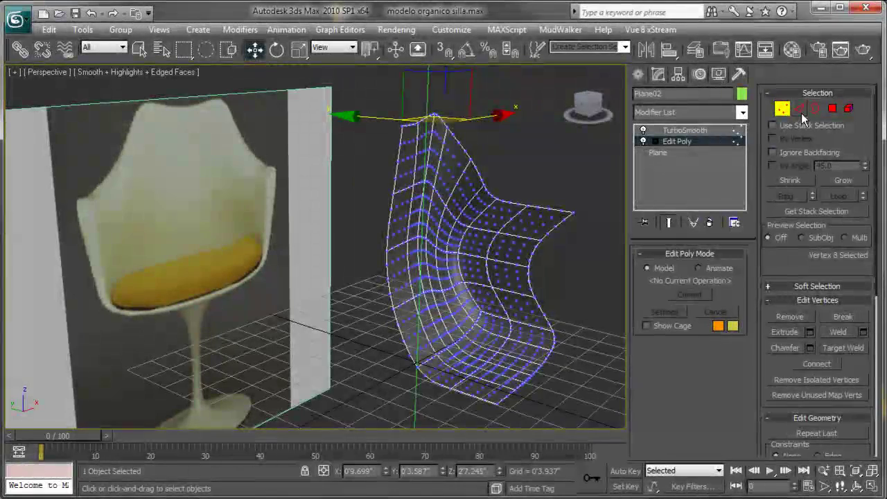
{"action": "left_click", "coordinate": [799, 108]}
{"action": "middle_click_drag", "start_coordinate": [512, 291], "coordinate": [541, 308], "text": "alt"}
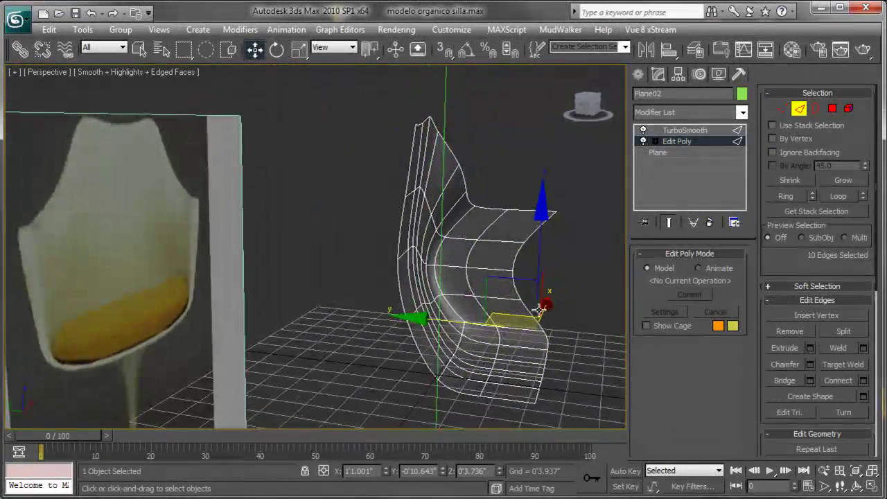
- Show the raw cage, hide the home grid and bring up the Edit Geometry rollout
{"action": "left_click", "coordinate": [668, 222]}
{"action": "middle_click_drag", "start_coordinate": [557, 261], "coordinate": [511, 209], "text": "alt"}
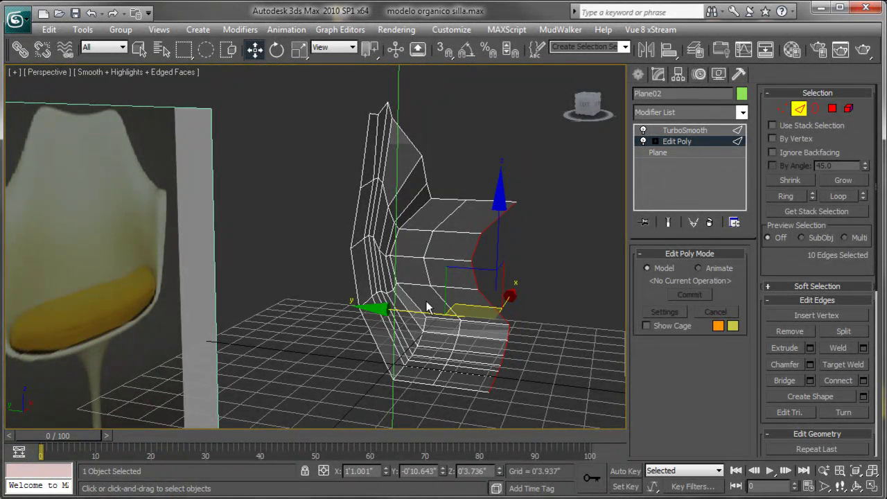
{"action": "middle_click_drag", "start_coordinate": [425, 307], "coordinate": [424, 296], "text": "alt"}
{"action": "key", "text": "g"}
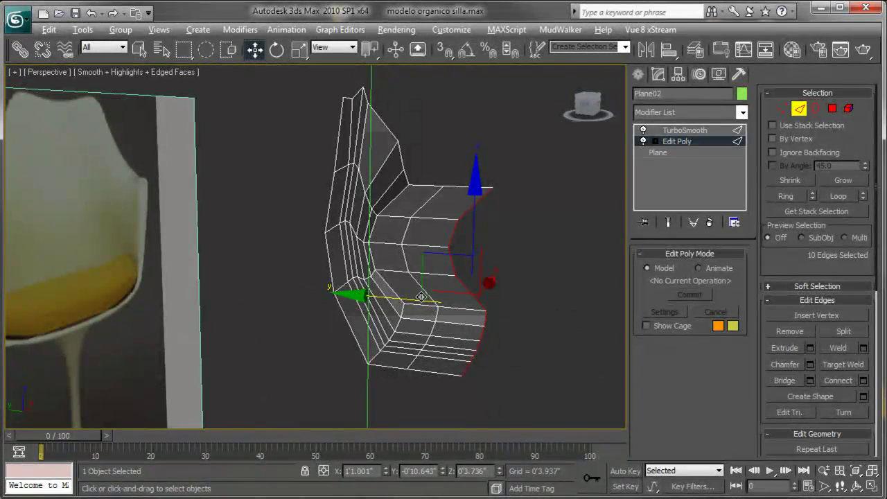
{"action": "scroll", "coordinate": [437, 294], "scroll_direction": "up", "scroll_amount": 1}
{"action": "scroll", "coordinate": [451, 301], "scroll_direction": "up", "scroll_amount": 2}
{"action": "scroll", "coordinate": [401, 280], "scroll_direction": "up", "scroll_amount": 2}
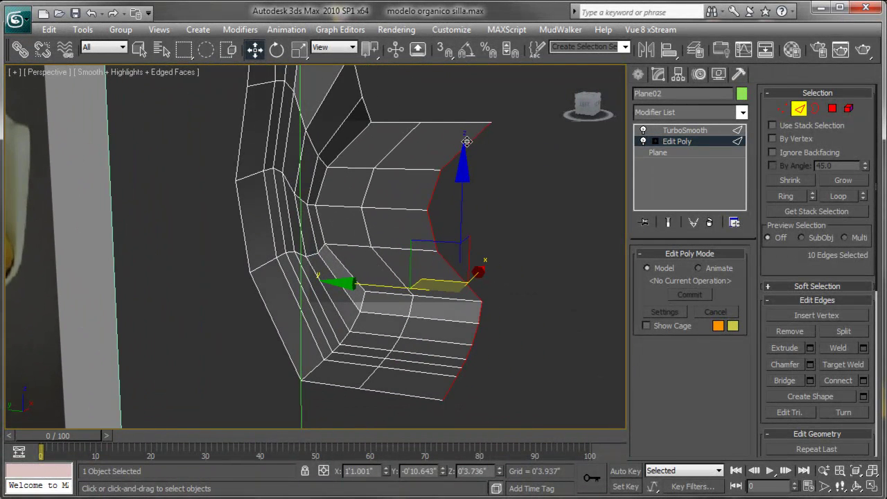
{"action": "scroll", "coordinate": [842, 317], "scroll_direction": "down", "scroll_amount": 1}
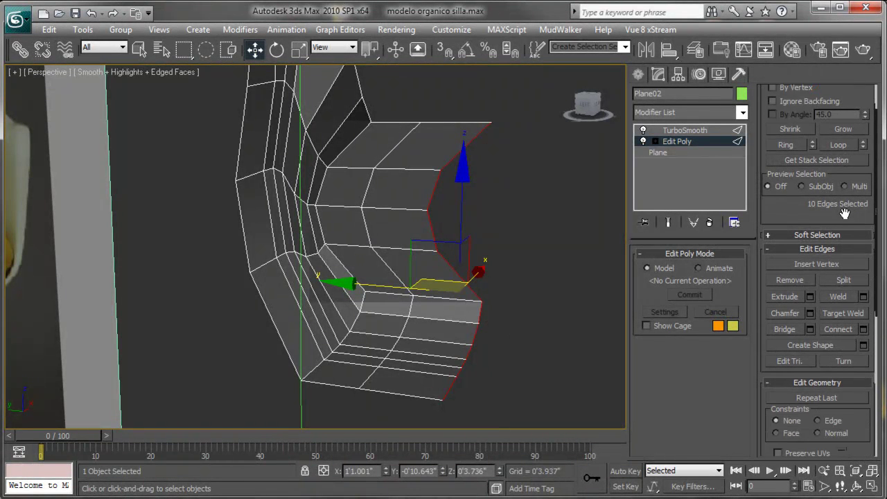
{"action": "scroll", "coordinate": [845, 322], "scroll_direction": "down", "scroll_amount": 1}
{"action": "scroll", "coordinate": [849, 329], "scroll_direction": "down", "scroll_amount": 1}
{"action": "scroll", "coordinate": [853, 336], "scroll_direction": "down", "scroll_amount": 1}
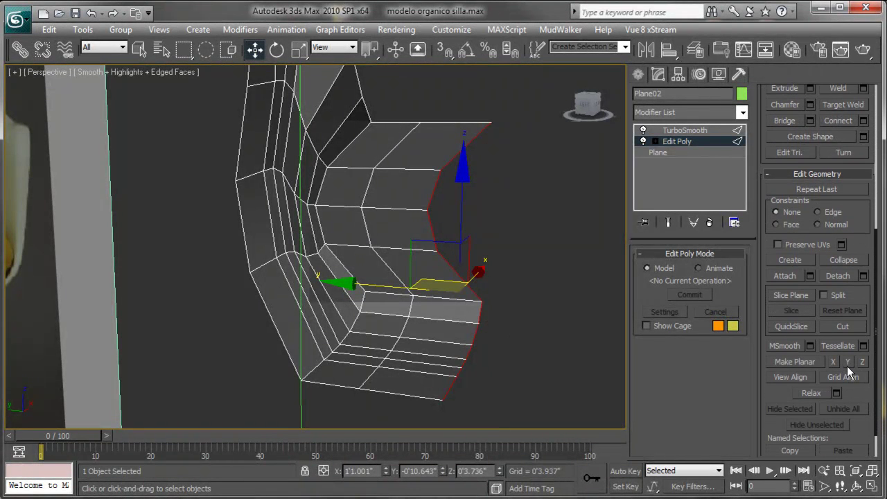
- Flatten the armrest border edges with Make Planar X, undoing a Make Planar Y attempt
{"action": "left_click", "coordinate": [849, 362]}
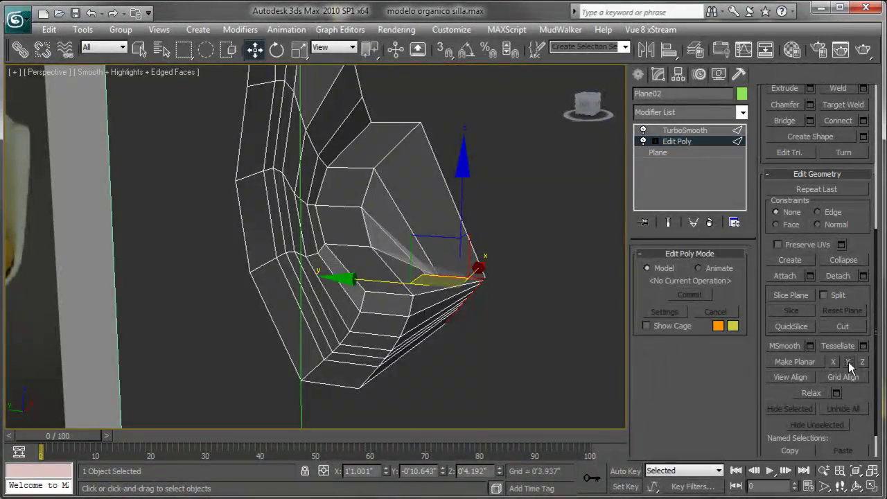
{"action": "key", "text": "ctrl+z"}
{"action": "left_click", "coordinate": [834, 362]}
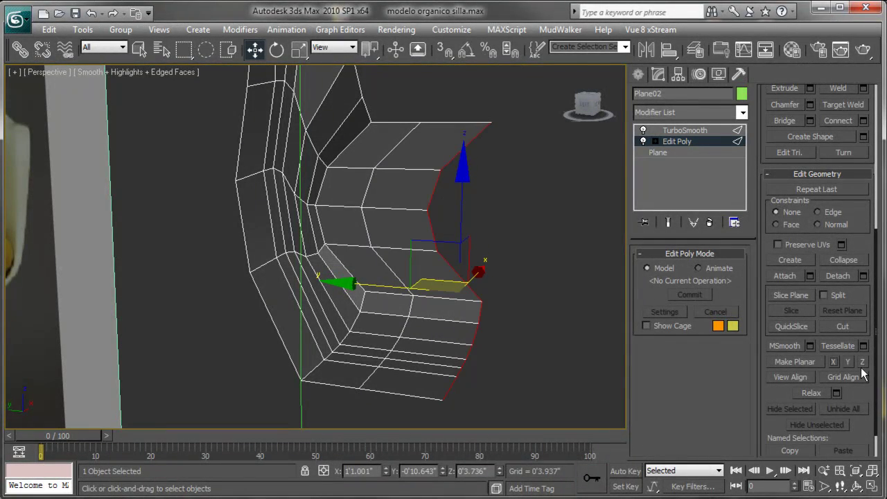
{"action": "left_click", "coordinate": [862, 363]}
{"action": "mouse_move", "coordinate": [444, 319]}
{"action": "middle_mouse_down", "text": "alt"}
{"action": "mouse_move", "coordinate": [496, 303]}
{"action": "mouse_move", "coordinate": [432, 307]}
{"action": "mouse_move", "coordinate": [462, 293]}
{"action": "mouse_move", "coordinate": [429, 304]}
{"action": "mouse_move", "coordinate": [457, 291]}
{"action": "middle_mouse_up", "text": "alt"}
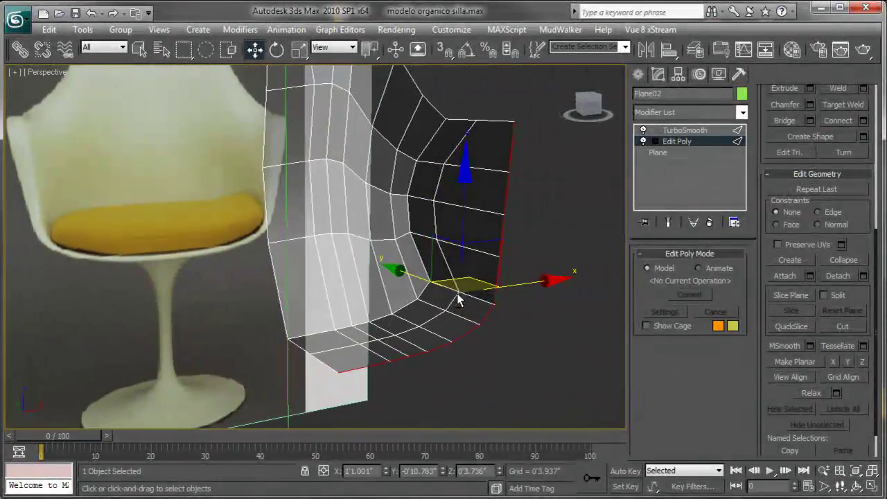
- Re-flatten the armrest border edges with Make Planar after undoing a Y-axis attempt
{"action": "key", "text": "alt+w"}
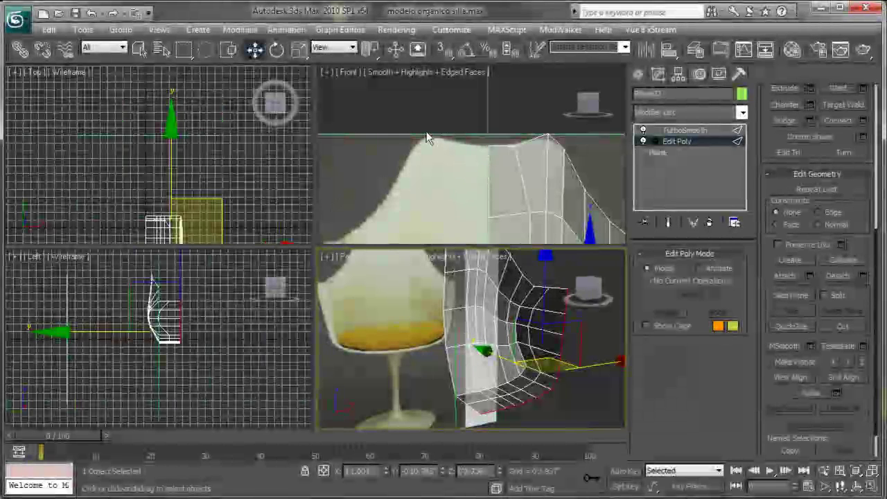
{"action": "key", "text": "alt+w"}
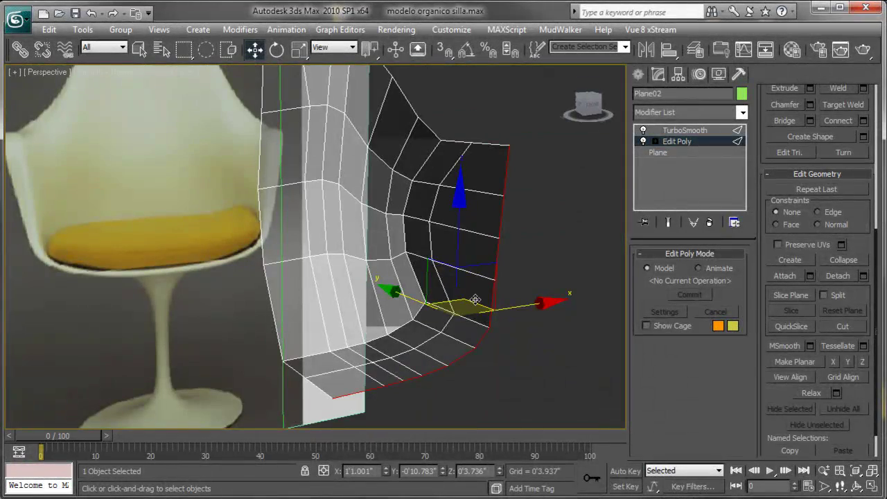
{"action": "mouse_move", "coordinate": [475, 299]}
{"action": "middle_mouse_down"}
{"action": "mouse_move", "coordinate": [450, 288]}
{"action": "mouse_move", "coordinate": [475, 287]}
{"action": "mouse_move", "coordinate": [444, 288]}
{"action": "mouse_move", "coordinate": [452, 297]}
{"action": "mouse_move", "coordinate": [459, 287]}
{"action": "mouse_move", "coordinate": [489, 285]}
{"action": "mouse_move", "coordinate": [449, 295]}
{"action": "mouse_move", "coordinate": [487, 303]}
{"action": "middle_mouse_up"}
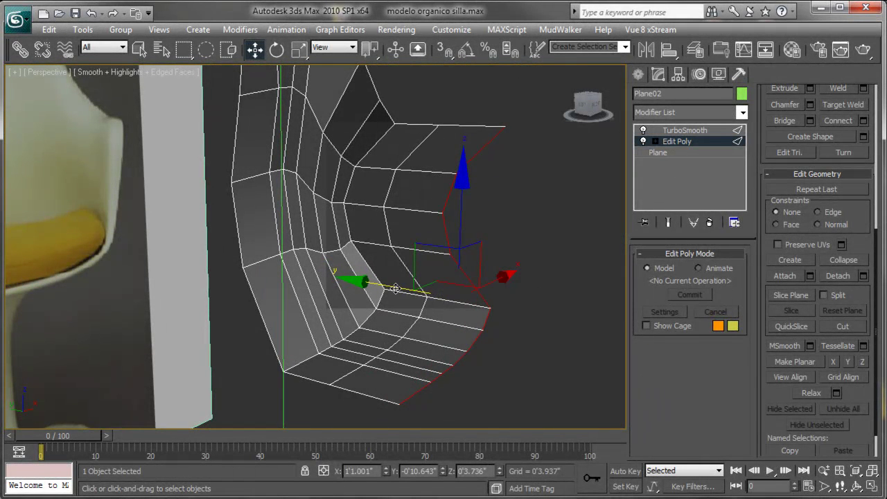
{"action": "left_click", "coordinate": [846, 361]}
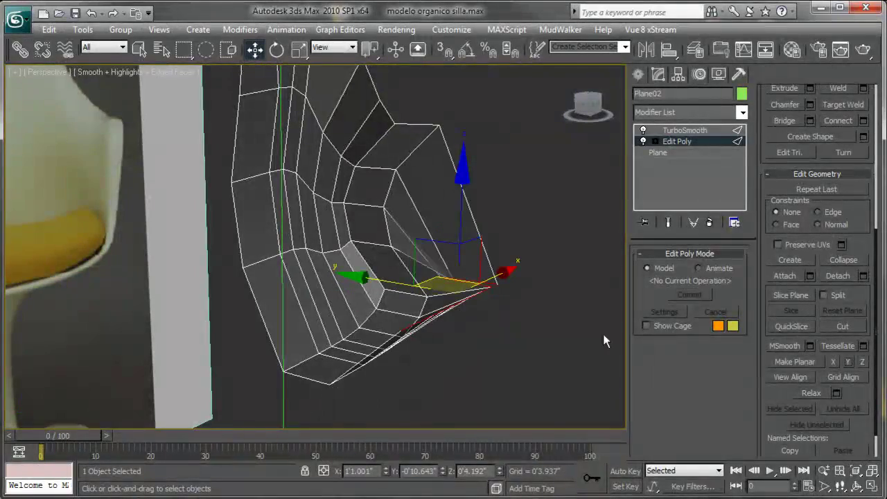
{"action": "middle_click_drag", "start_coordinate": [488, 307], "coordinate": [493, 313], "text": "alt"}
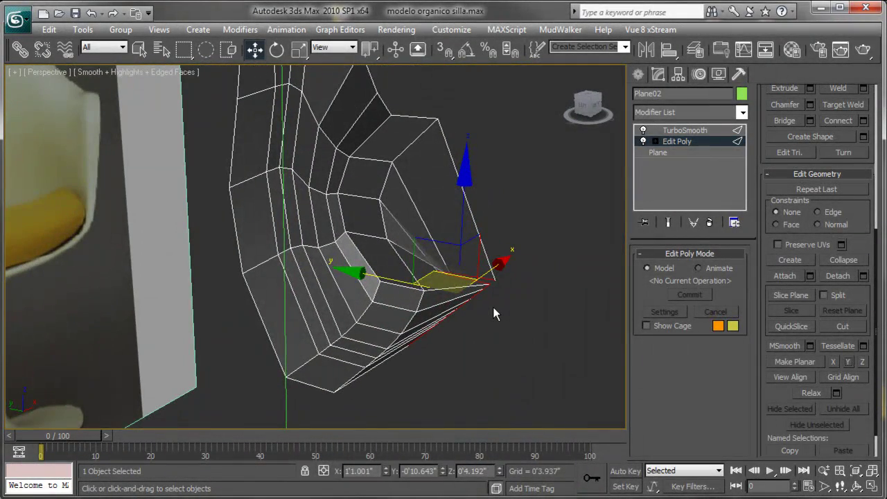
{"action": "key", "text": "ctrl+z"}
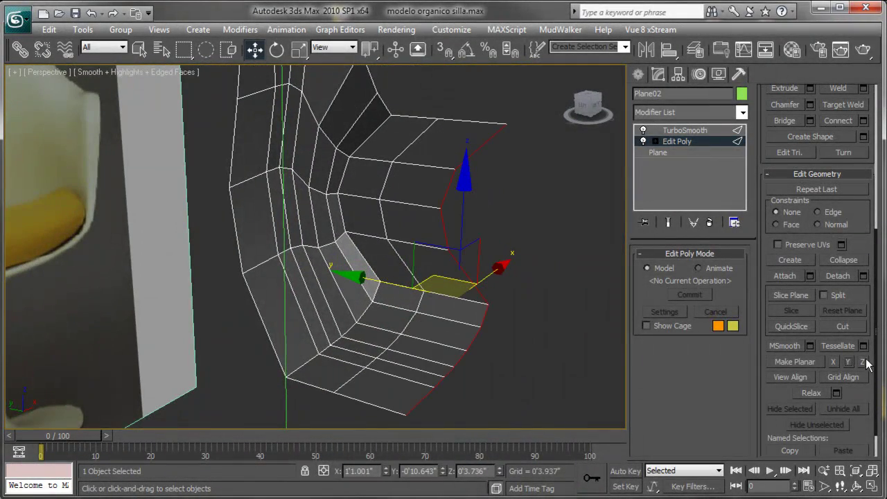
{"action": "left_click", "coordinate": [864, 361]}
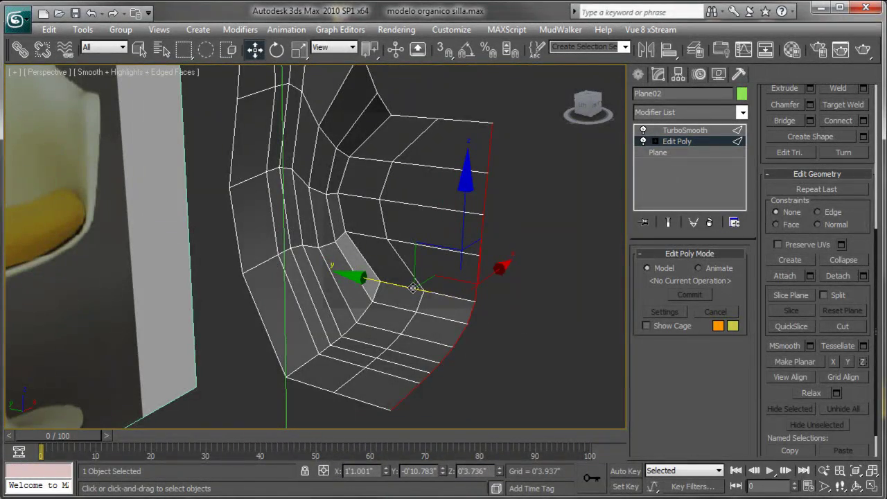
{"action": "mouse_move", "coordinate": [413, 287]}
{"action": "middle_mouse_down", "text": "alt"}
{"action": "mouse_move", "coordinate": [462, 281]}
{"action": "mouse_move", "coordinate": [388, 289]}
{"action": "middle_mouse_up", "text": "alt"}
- Preview the smoothed shell and push the border edges outward along Y
{"action": "left_click", "coordinate": [667, 222]}
{"action": "left_click_drag", "start_coordinate": [388, 289], "coordinate": [432, 296]}
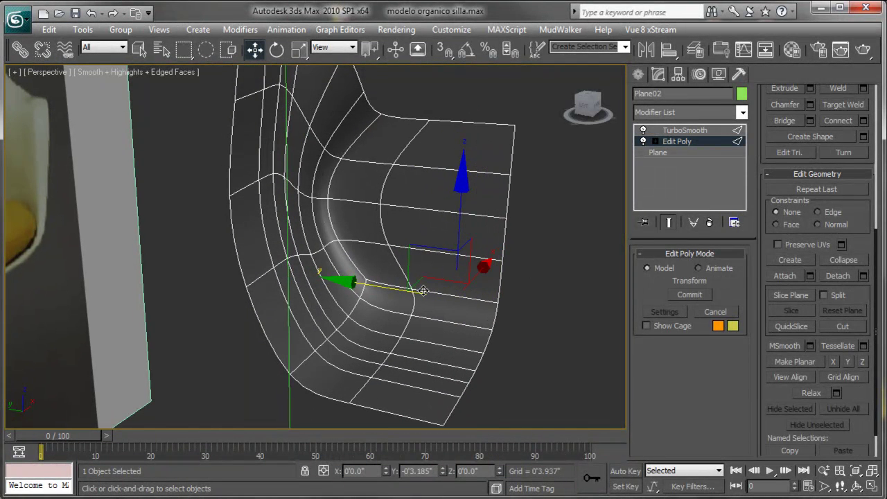
{"action": "mouse_move", "coordinate": [432, 296]}
{"action": "middle_mouse_down", "text": "alt"}
{"action": "mouse_move", "coordinate": [422, 300]}
{"action": "mouse_move", "coordinate": [446, 251]}
{"action": "middle_mouse_up", "text": "alt"}
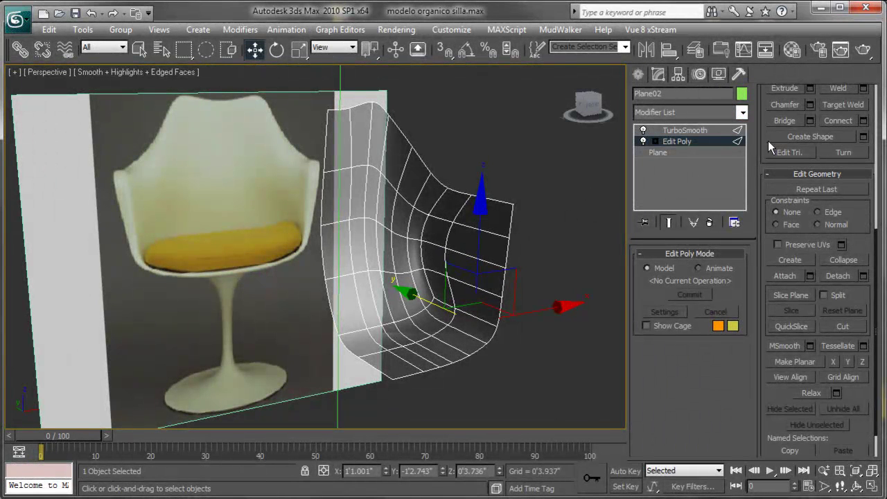
{"action": "left_click_drag", "start_coordinate": [768, 140], "coordinate": [783, 417]}
- Return to object level and delete the TurboSmooth modifier from the stack
{"action": "left_click", "coordinate": [799, 108]}
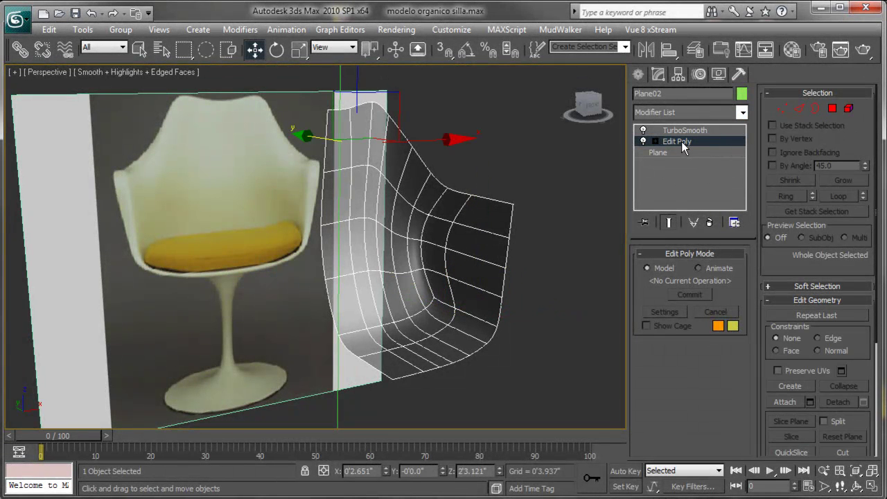
{"action": "left_click", "coordinate": [690, 129]}
{"action": "right_click", "coordinate": [688, 129]}
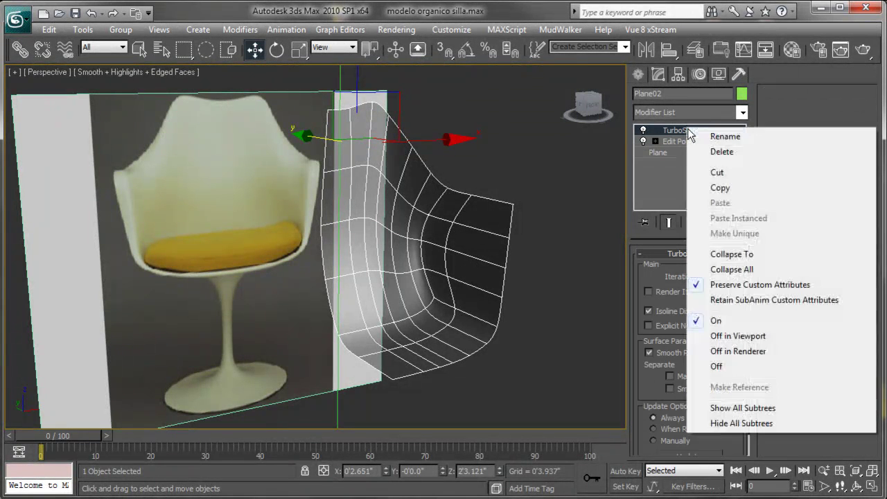
{"action": "left_click", "coordinate": [723, 152]}
- Add a Shell modifier with Outer Amount 0 and Inner Amount 1.5
{"action": "left_click", "coordinate": [742, 112]}
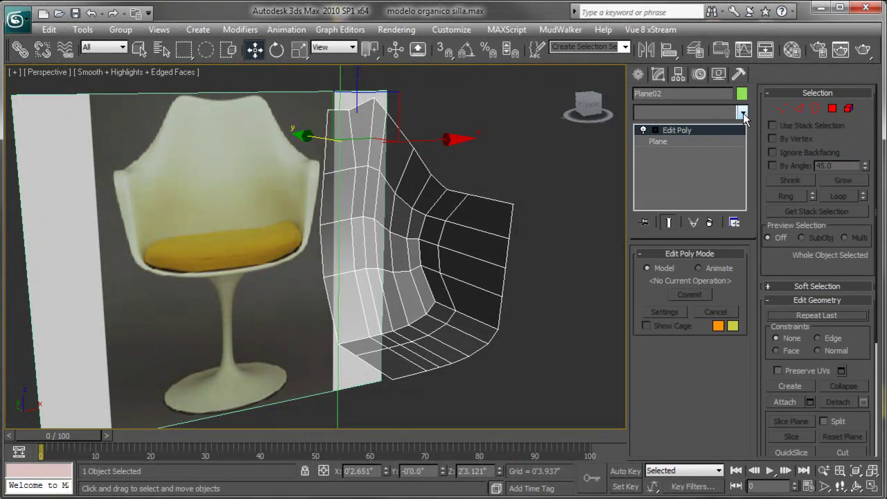
{"action": "left_click_drag", "start_coordinate": [744, 166], "coordinate": [741, 474]}
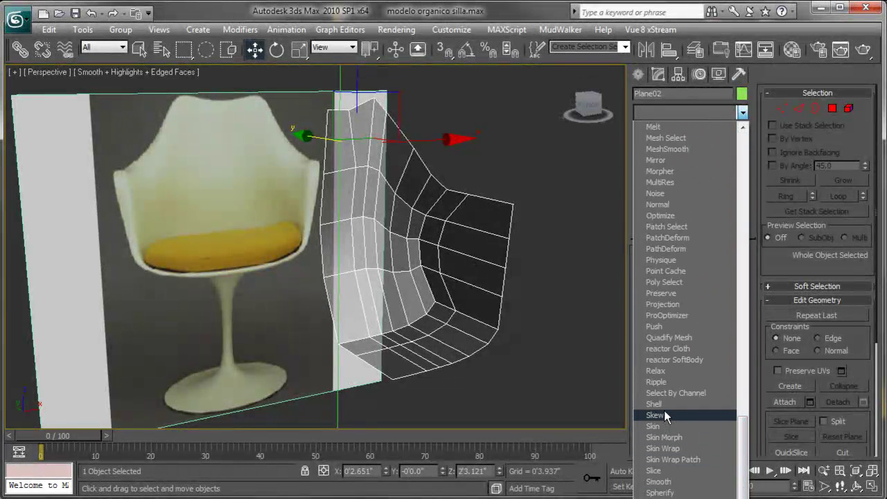
{"action": "left_click", "coordinate": [664, 404]}
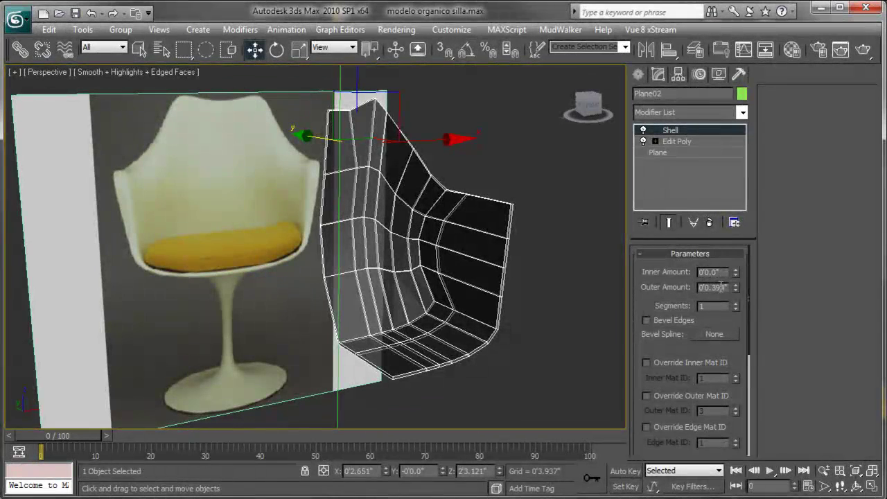
{"action": "type", "text": "0"}
{"action": "key", "text": "Return"}
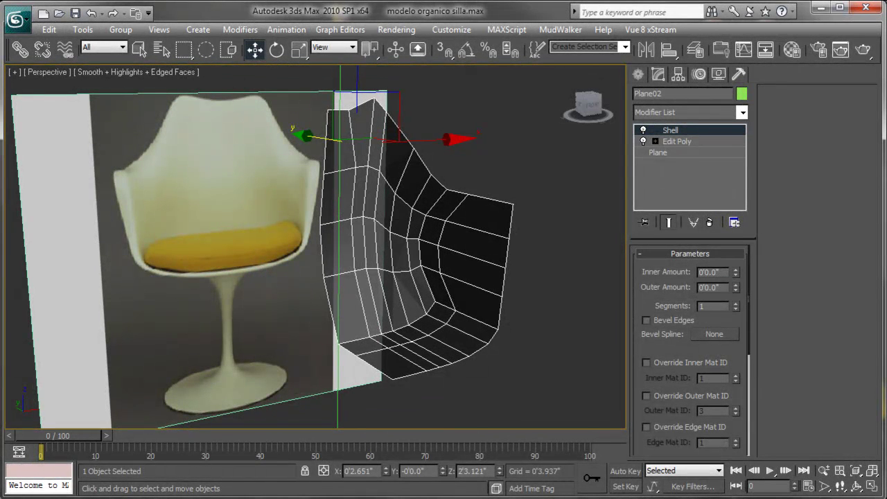
{"action": "left_click_drag", "start_coordinate": [735, 269], "coordinate": [736, 250]}
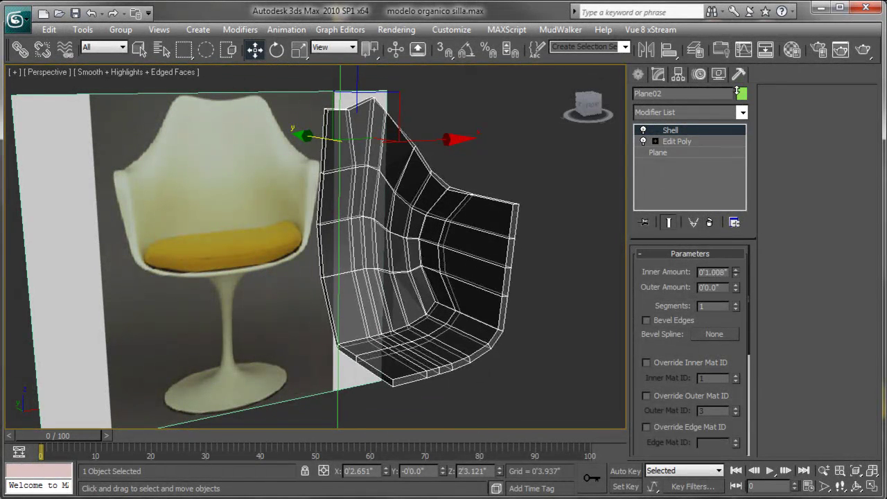
{"action": "middle_click_drag", "start_coordinate": [454, 255], "coordinate": [395, 316]}
{"action": "scroll", "coordinate": [398, 333], "scroll_direction": "up", "scroll_amount": 3}
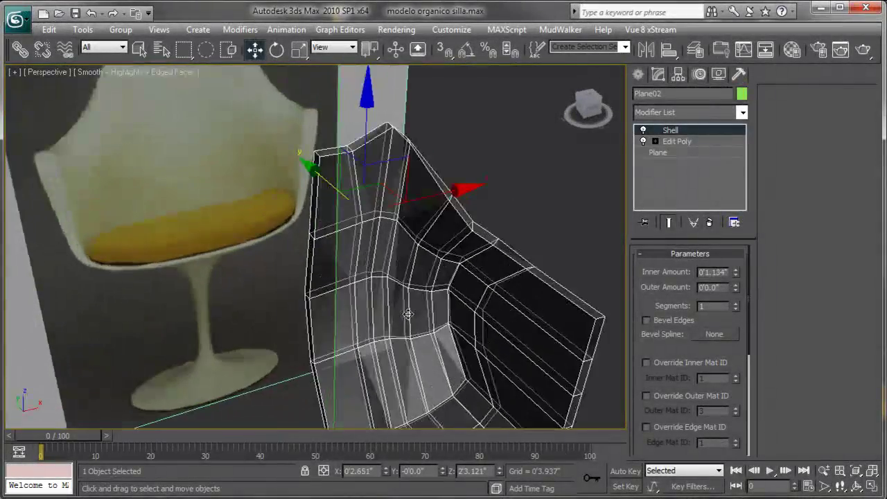
{"action": "scroll", "coordinate": [454, 239], "scroll_direction": "up", "scroll_amount": 2}
{"action": "scroll", "coordinate": [454, 239], "scroll_direction": "down", "scroll_amount": 1}
{"action": "scroll", "coordinate": [454, 239], "scroll_direction": "down", "scroll_amount": 2}
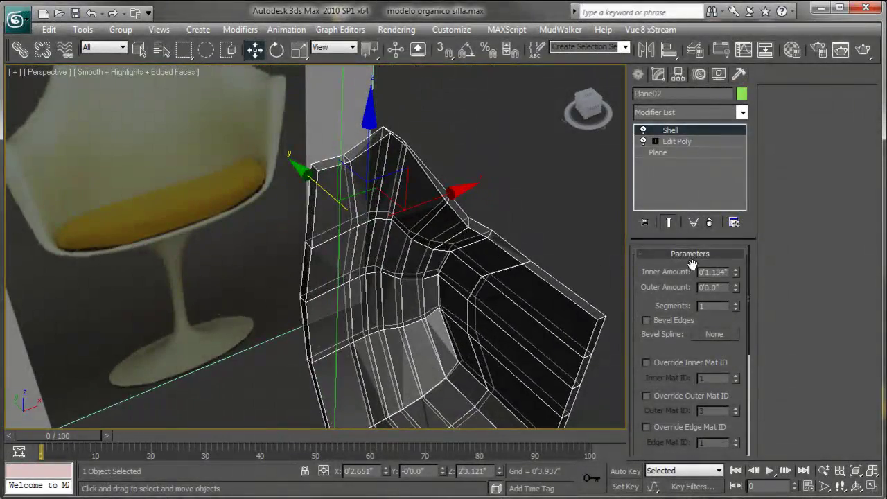
{"action": "double_click", "coordinate": [713, 272]}
{"action": "type", "text": "1.5"}
{"action": "key", "text": "Tab"}
- Toggle the Shell off and on to compare, then add TurboSmooth on top
{"action": "middle_click_drag", "start_coordinate": [491, 299], "coordinate": [471, 293], "text": "alt"}
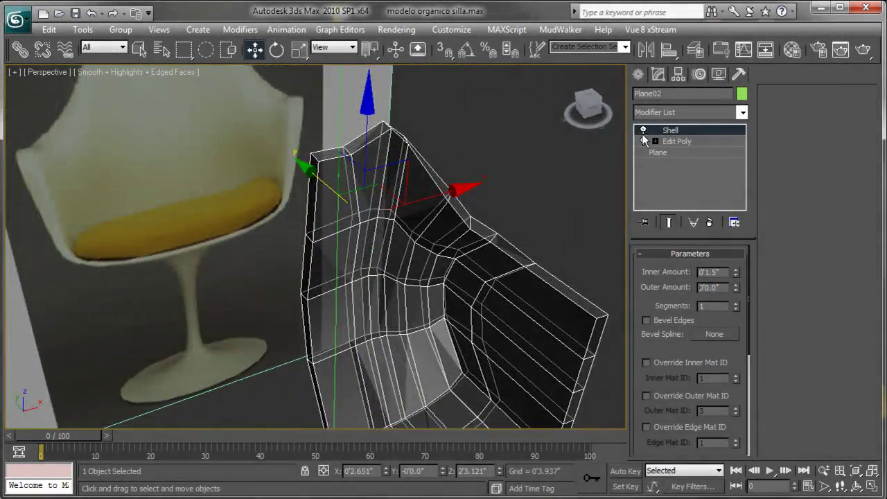
{"action": "scroll", "coordinate": [624, 143], "scroll_direction": "up", "scroll_amount": 3}
{"action": "left_click", "coordinate": [643, 130]}
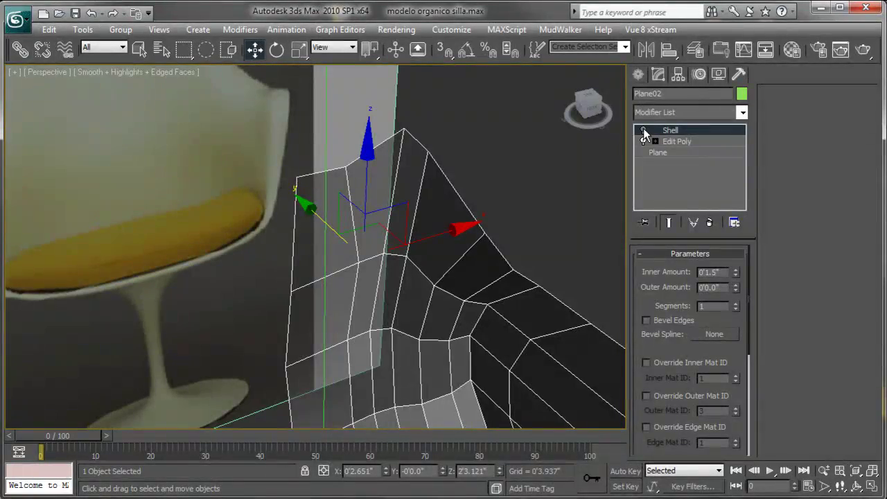
{"action": "left_click", "coordinate": [644, 130]}
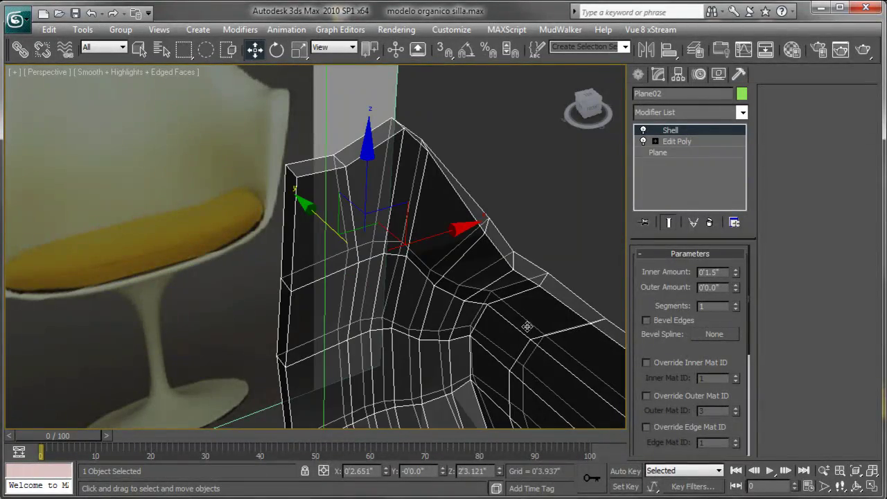
{"action": "mouse_move", "coordinate": [526, 327]}
{"action": "middle_mouse_down", "text": "alt"}
{"action": "mouse_move", "coordinate": [450, 206]}
{"action": "mouse_move", "coordinate": [492, 309]}
{"action": "mouse_move", "coordinate": [402, 301]}
{"action": "mouse_move", "coordinate": [471, 291]}
{"action": "middle_mouse_up", "text": "alt"}
{"action": "left_click", "coordinate": [743, 112]}
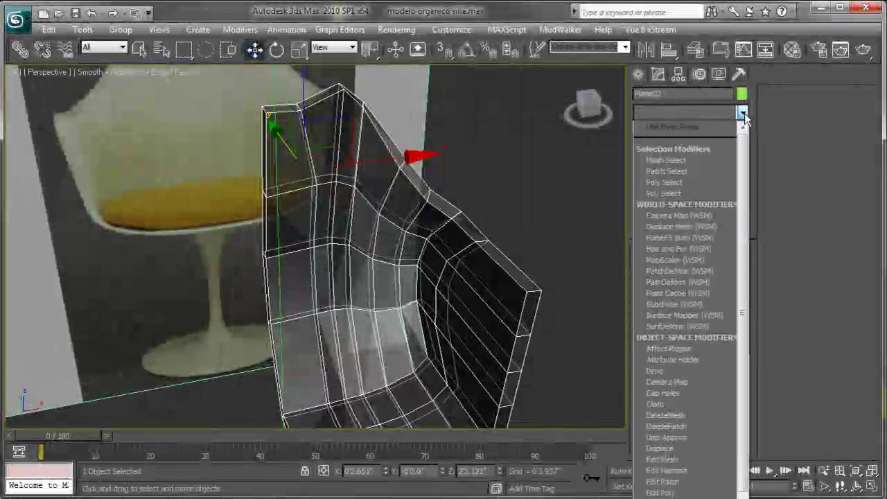
{"action": "left_click_drag", "start_coordinate": [748, 220], "coordinate": [743, 454]}
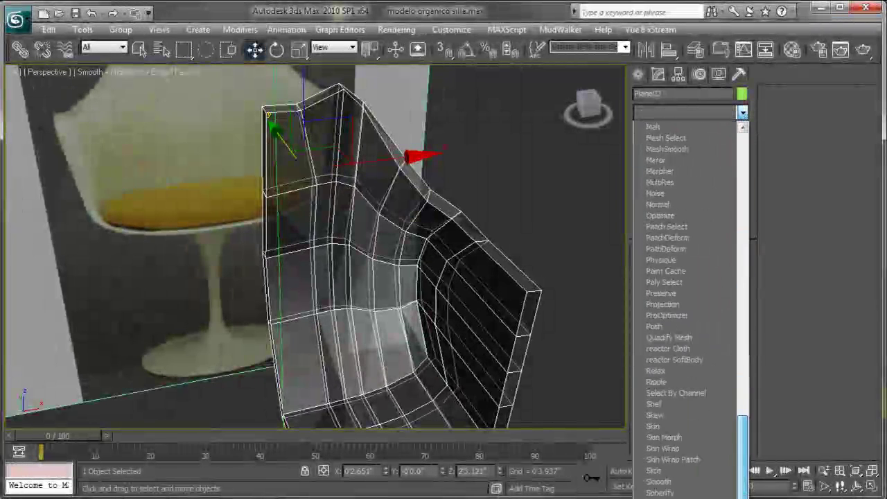
{"action": "left_click", "coordinate": [668, 485]}
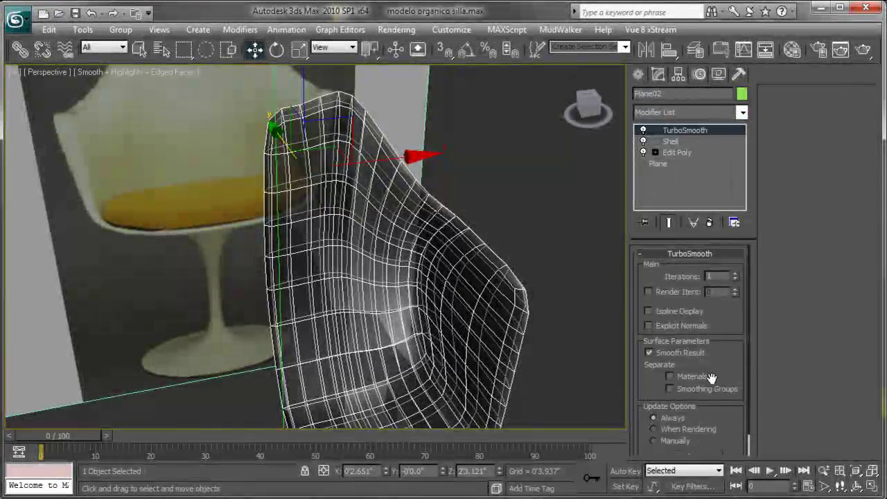
- Raise TurboSmooth iterations to 2 and select the Shell level in the stack
{"action": "left_click", "coordinate": [734, 273]}
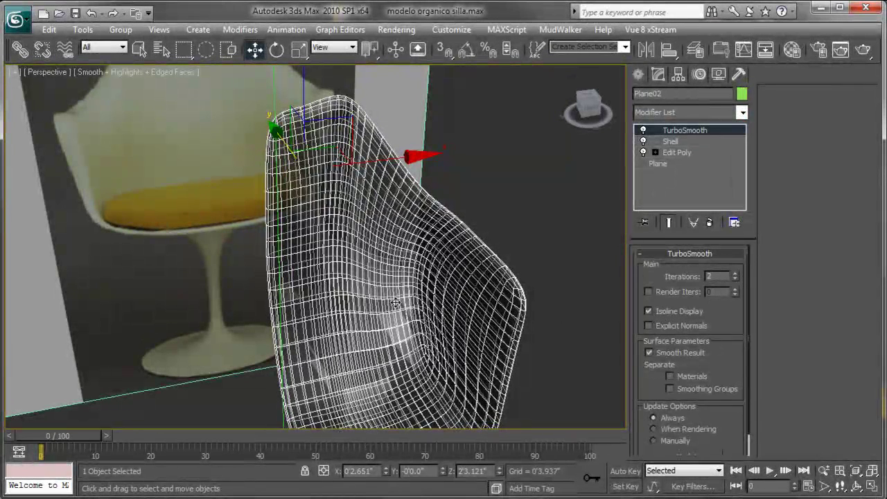
{"action": "mouse_move", "coordinate": [395, 303]}
{"action": "middle_mouse_down", "text": "alt"}
{"action": "mouse_move", "coordinate": [391, 217]}
{"action": "mouse_move", "coordinate": [454, 297]}
{"action": "mouse_move", "coordinate": [333, 267]}
{"action": "mouse_move", "coordinate": [391, 283]}
{"action": "mouse_move", "coordinate": [455, 323]}
{"action": "mouse_move", "coordinate": [425, 242]}
{"action": "mouse_move", "coordinate": [469, 254]}
{"action": "mouse_move", "coordinate": [515, 237]}
{"action": "mouse_move", "coordinate": [330, 280]}
{"action": "mouse_move", "coordinate": [293, 273]}
{"action": "mouse_move", "coordinate": [433, 272]}
{"action": "middle_mouse_up", "text": "alt"}
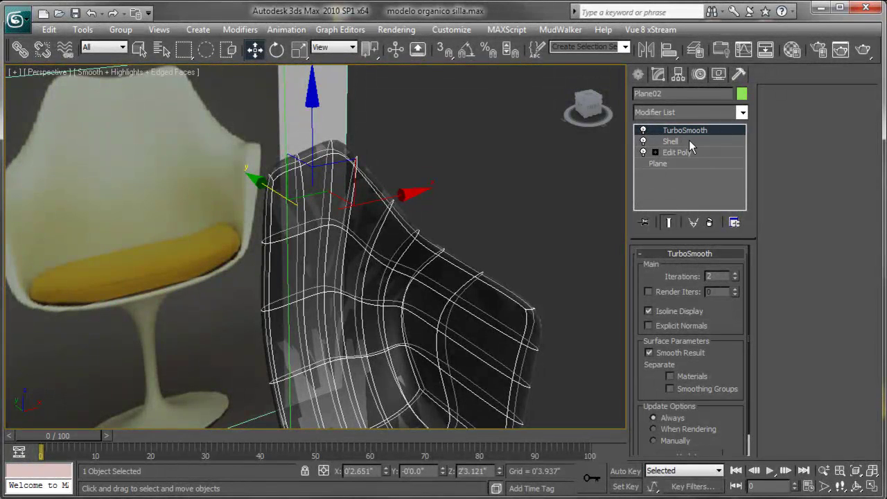
{"action": "middle_click_drag", "start_coordinate": [374, 229], "coordinate": [336, 187], "text": "alt"}
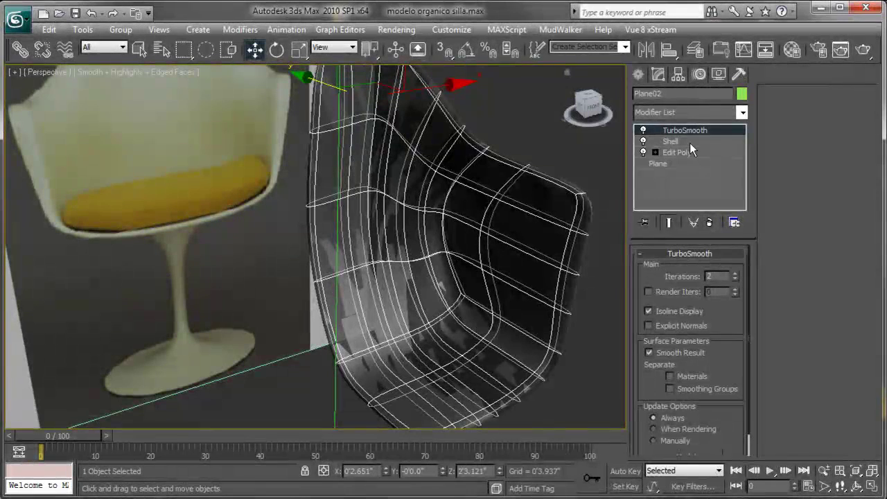
{"action": "left_click", "coordinate": [689, 143]}
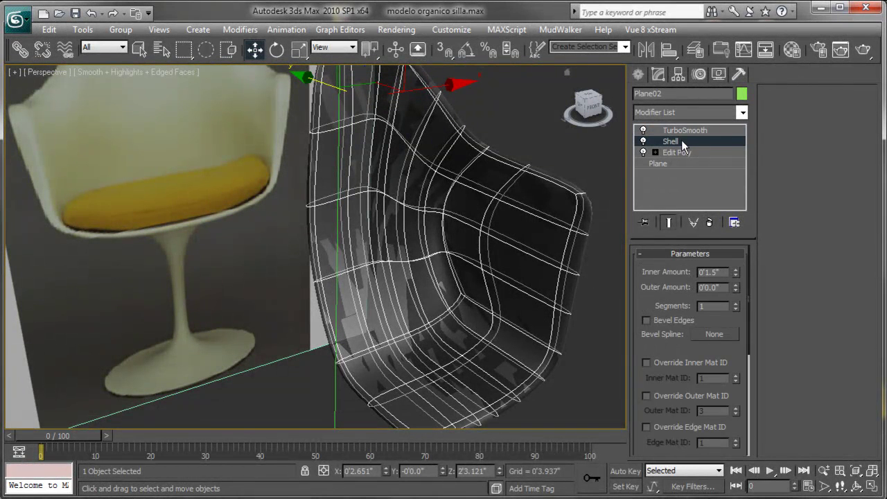
- Add an Edit Poly modifier above Shell and display the raw cage
{"action": "left_click", "coordinate": [743, 112]}
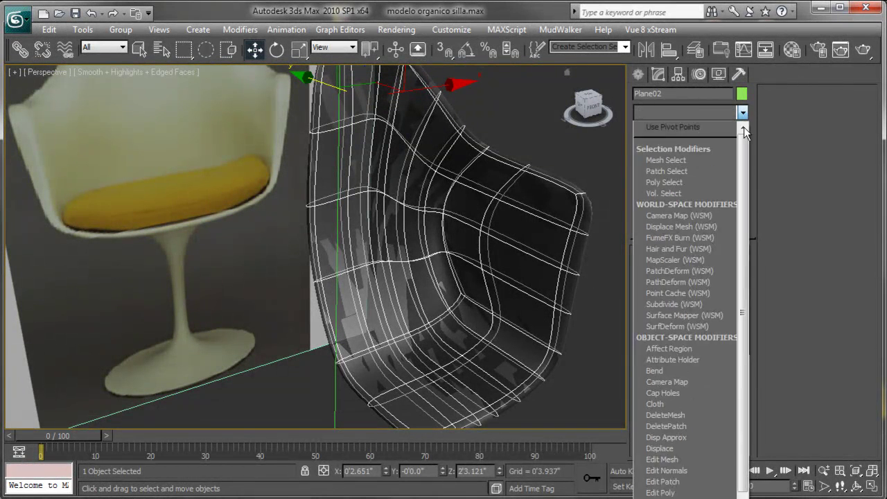
{"action": "left_click", "coordinate": [690, 489]}
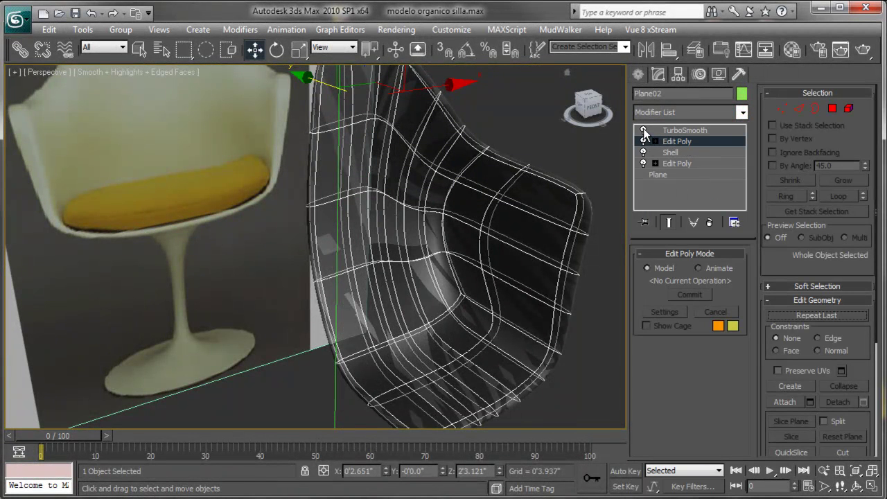
{"action": "left_click", "coordinate": [644, 130]}
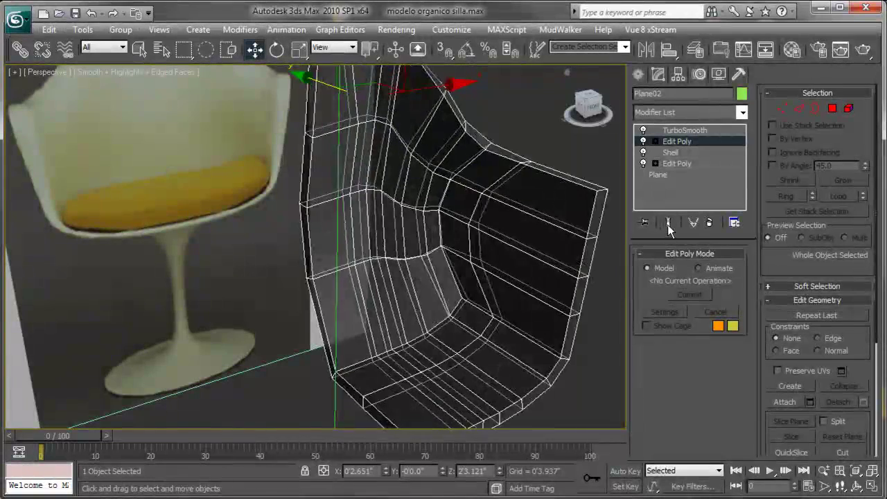
{"action": "middle_click_drag", "start_coordinate": [388, 250], "coordinate": [329, 270], "text": "alt"}
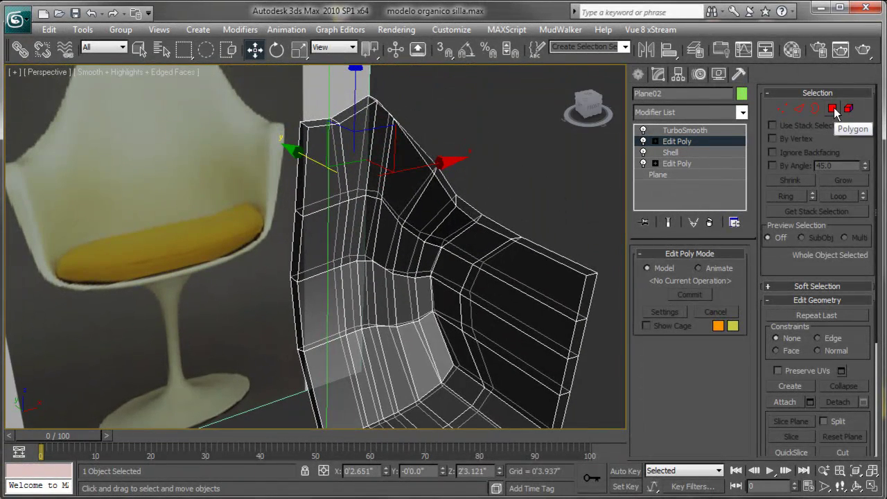
- Select the four polygons along the shell's inner edge in Polygon mode
{"action": "left_click", "coordinate": [832, 108]}
{"action": "left_click", "coordinate": [299, 171]}
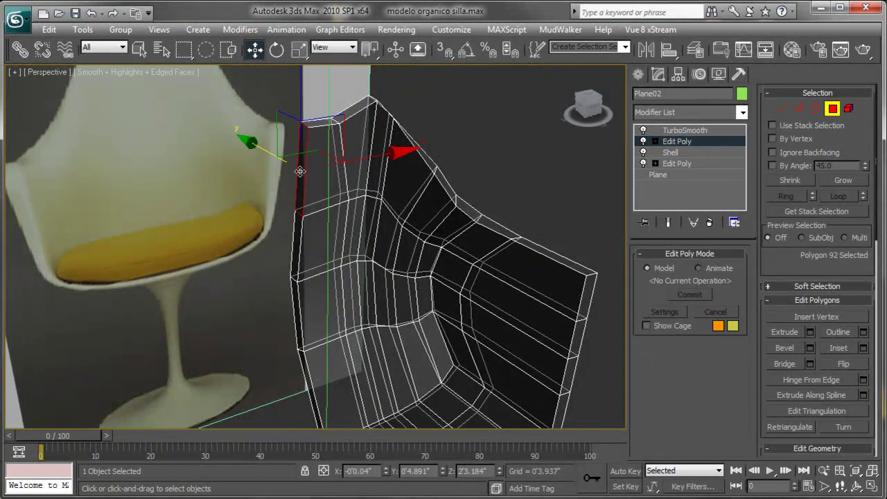
{"action": "left_click", "coordinate": [303, 241], "text": "ctrl"}
{"action": "left_click", "coordinate": [299, 317], "text": "ctrl"}
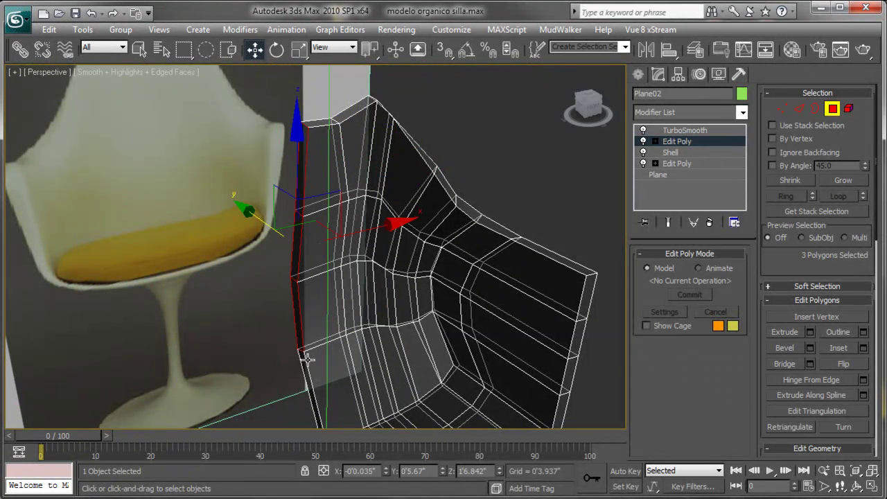
{"action": "left_click", "coordinate": [307, 363], "text": "ctrl"}
{"action": "mouse_move", "coordinate": [326, 366]}
{"action": "middle_mouse_down", "text": "alt"}
{"action": "mouse_move", "coordinate": [347, 214]}
{"action": "mouse_move", "coordinate": [399, 255]}
{"action": "middle_mouse_up", "text": "alt"}
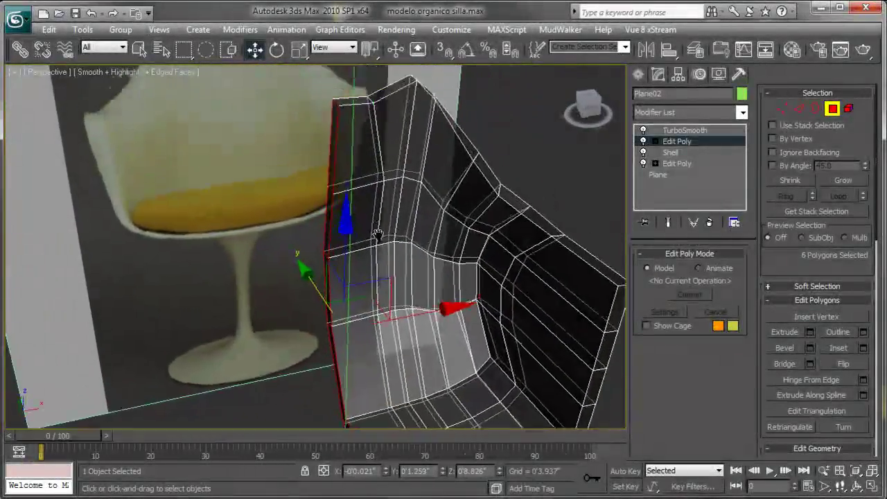
{"action": "middle_click_drag", "start_coordinate": [399, 255], "coordinate": [237, 148], "text": "alt"}
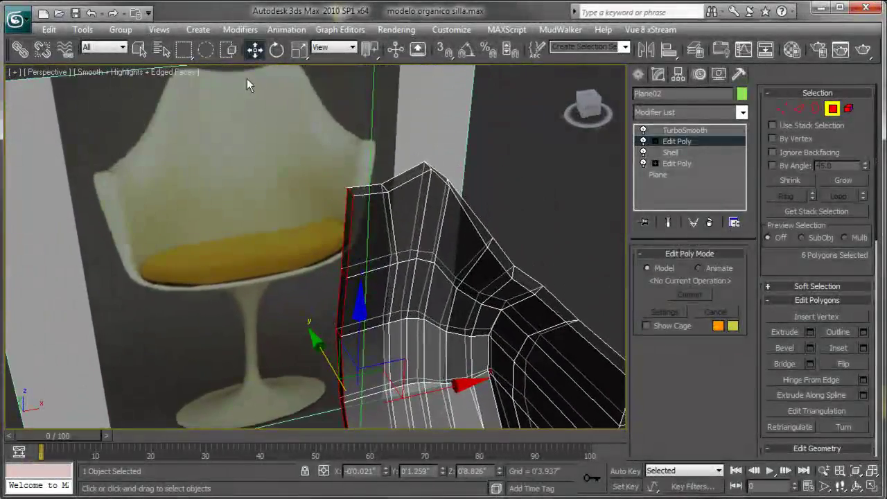
{"action": "scroll", "coordinate": [210, 94], "scroll_direction": "up", "scroll_amount": 2}
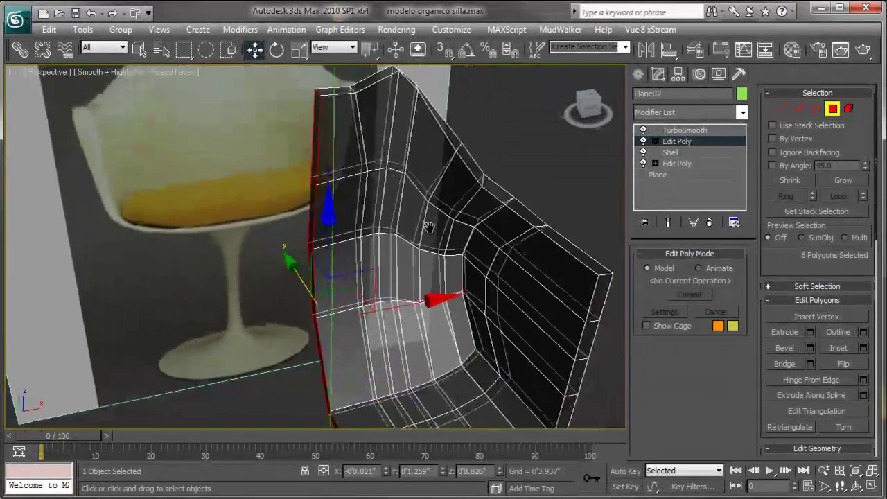
{"action": "middle_click_drag", "start_coordinate": [465, 239], "coordinate": [419, 223]}
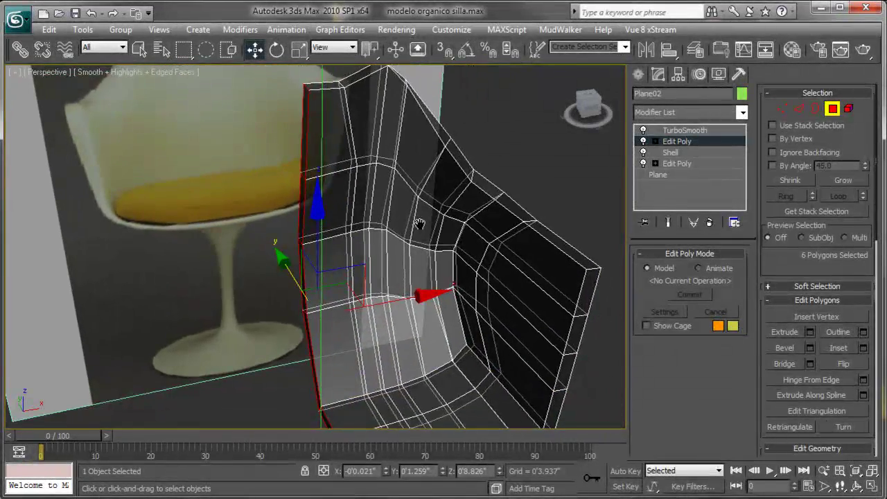
{"action": "scroll", "coordinate": [419, 223], "scroll_direction": "down", "scroll_amount": 1}
{"action": "scroll", "coordinate": [429, 259], "scroll_direction": "down", "scroll_amount": 1}
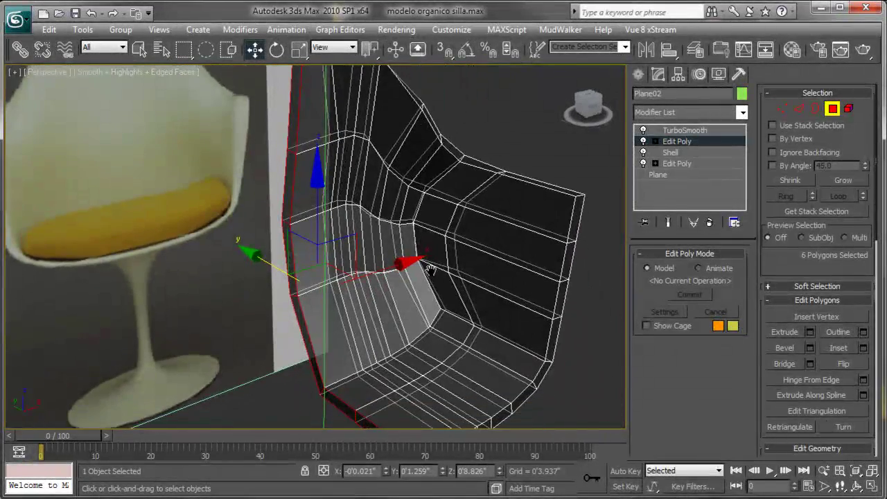
- Compare the smoothed result with the cage, then exit Polygon sub-object mode
{"action": "left_click", "coordinate": [668, 223]}
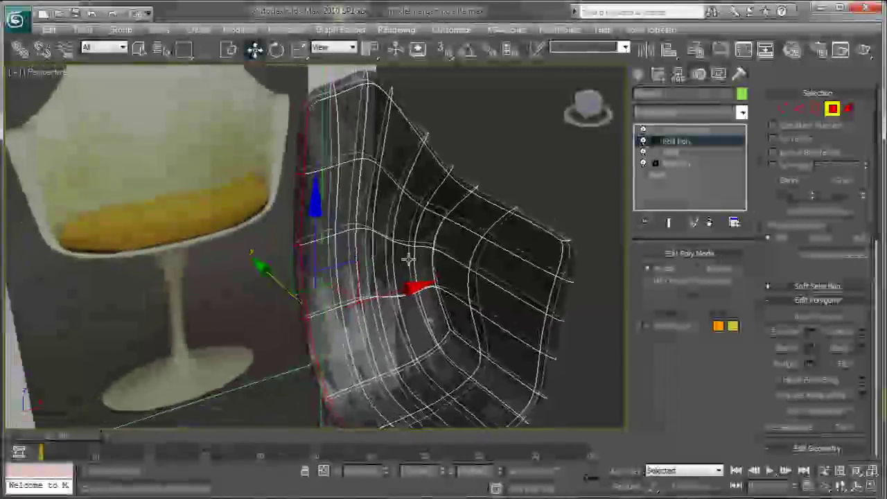
{"action": "mouse_move", "coordinate": [409, 259]}
{"action": "middle_mouse_down", "text": "alt"}
{"action": "mouse_move", "coordinate": [310, 122]}
{"action": "mouse_move", "coordinate": [352, 257]}
{"action": "middle_mouse_up", "text": "alt"}
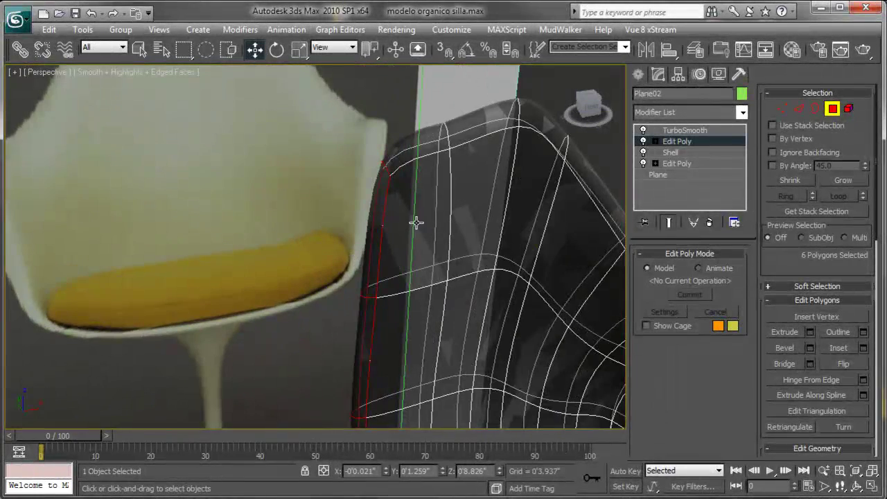
{"action": "middle_click_drag", "start_coordinate": [415, 222], "coordinate": [392, 204], "text": "alt"}
{"action": "left_click", "coordinate": [669, 223]}
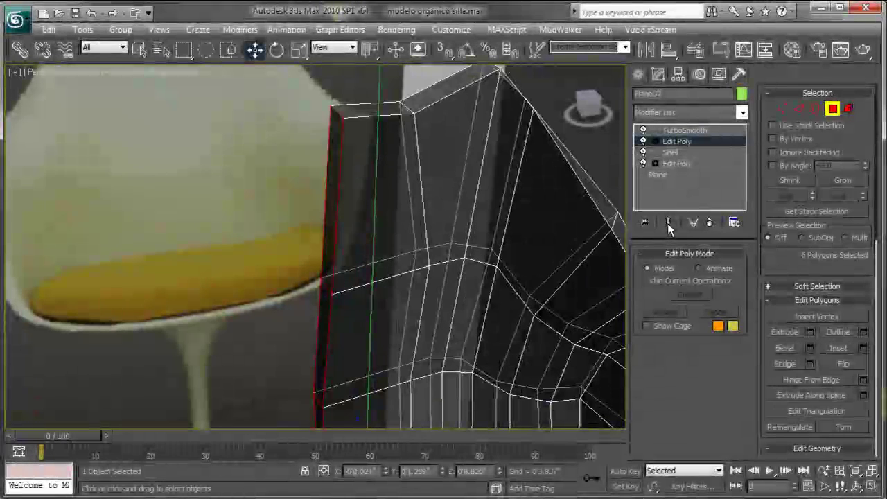
{"action": "left_click", "coordinate": [668, 224]}
{"action": "mouse_move", "coordinate": [466, 230]}
{"action": "middle_mouse_down", "text": "alt"}
{"action": "mouse_move", "coordinate": [453, 234]}
{"action": "mouse_move", "coordinate": [392, 184]}
{"action": "mouse_move", "coordinate": [316, 201]}
{"action": "middle_mouse_up", "text": "alt"}
{"action": "scroll", "coordinate": [391, 189], "scroll_direction": "down", "scroll_amount": 3}
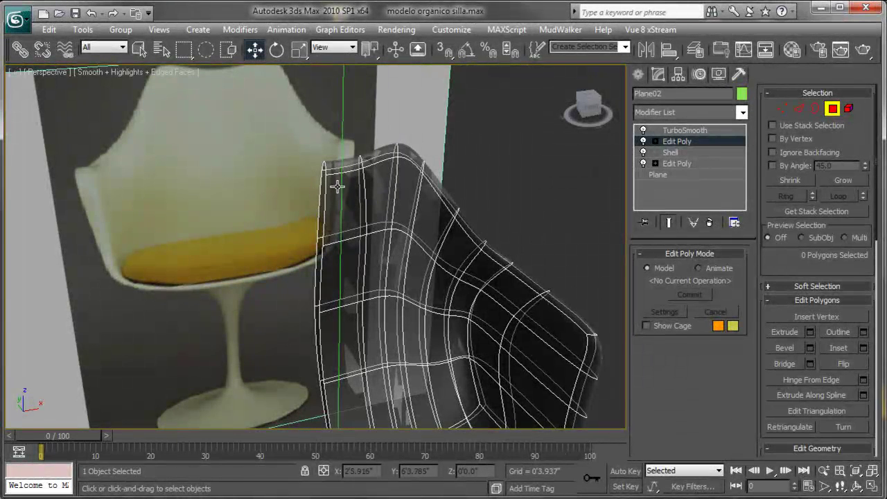
{"action": "mouse_move", "coordinate": [420, 358]}
{"action": "middle_mouse_down", "text": "alt"}
{"action": "mouse_move", "coordinate": [416, 212]}
{"action": "mouse_move", "coordinate": [526, 208]}
{"action": "middle_mouse_up", "text": "alt"}
{"action": "left_click", "coordinate": [829, 112]}
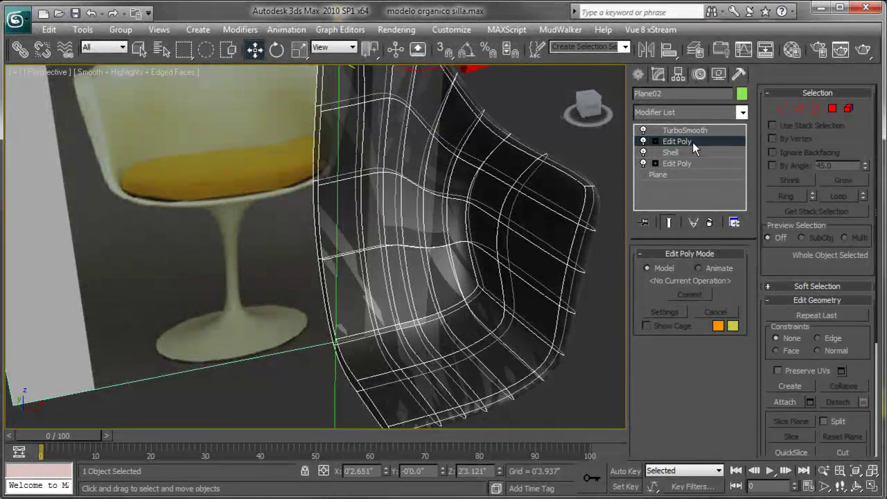
- Dismiss the modifier list and zoom into a maximized Top view
{"action": "left_click", "coordinate": [742, 112]}
{"action": "scroll", "coordinate": [672, 149], "scroll_direction": "up", "scroll_amount": 5}
{"action": "left_click", "coordinate": [555, 132]}
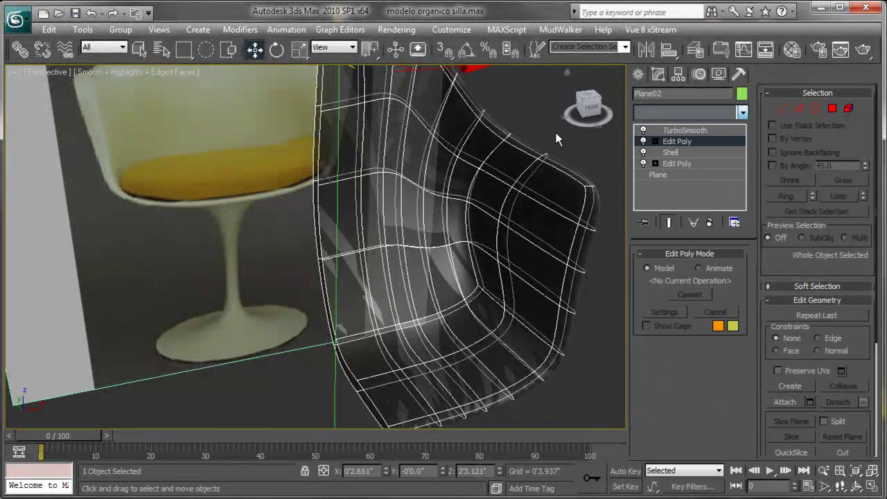
{"action": "middle_click_drag", "start_coordinate": [555, 133], "coordinate": [448, 222], "text": "alt"}
{"action": "key", "text": "alt+w"}
{"action": "right_click", "coordinate": [218, 174]}
{"action": "key", "text": "alt+w"}
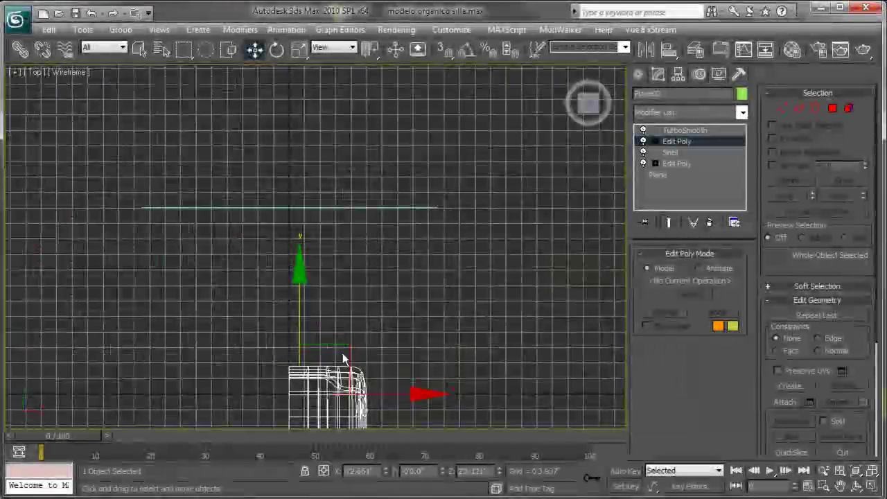
{"action": "scroll", "coordinate": [401, 270], "scroll_direction": "up", "scroll_amount": 3}
{"action": "scroll", "coordinate": [408, 228], "scroll_direction": "up", "scroll_amount": 2}
{"action": "scroll", "coordinate": [366, 253], "scroll_direction": "up", "scroll_amount": 1}
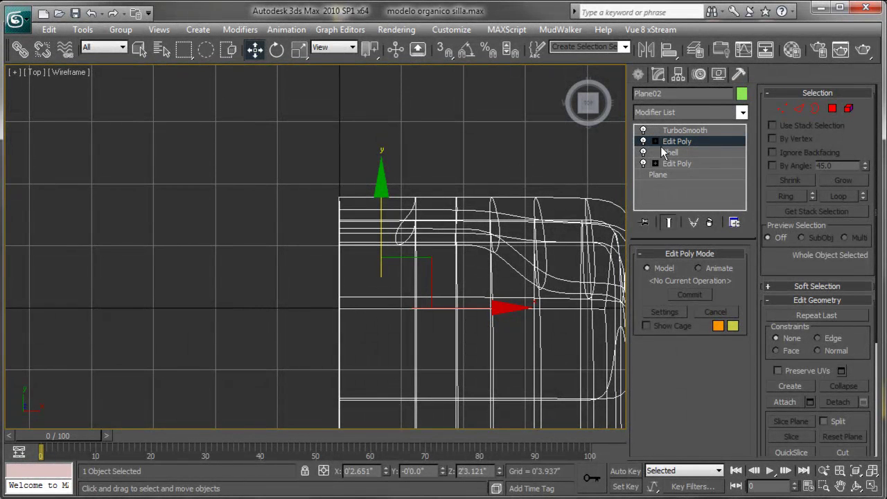
- With Affect Pivot Only, move the pivot onto the shell's left open edge at X 0'0.008"
{"action": "left_click", "coordinate": [678, 75]}
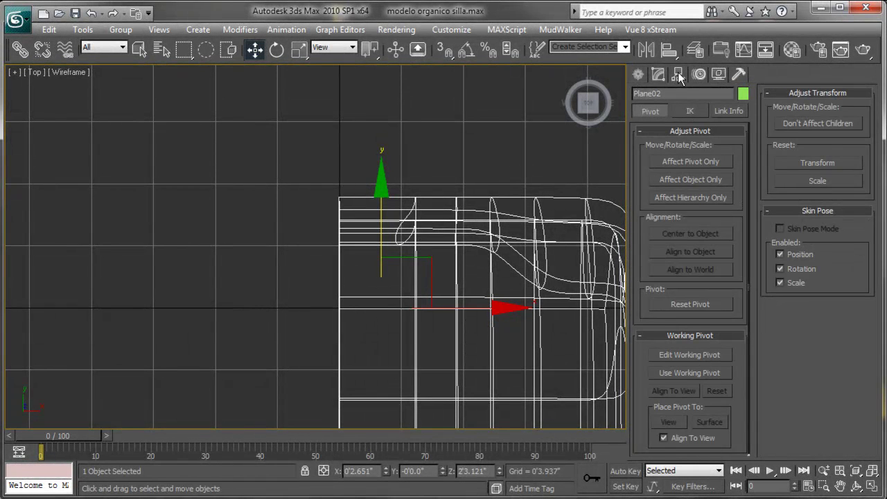
{"action": "left_click", "coordinate": [691, 162]}
{"action": "middle_click_drag", "start_coordinate": [388, 356], "coordinate": [388, 338]}
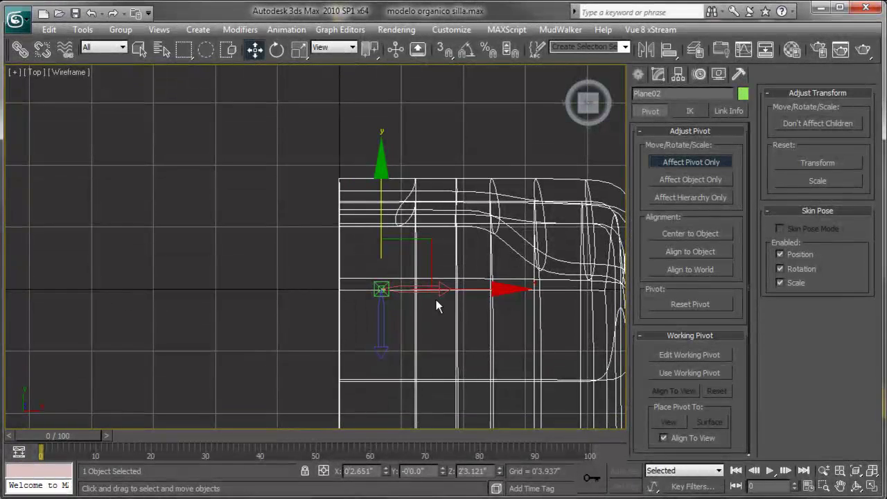
{"action": "left_click_drag", "start_coordinate": [466, 289], "coordinate": [425, 289]}
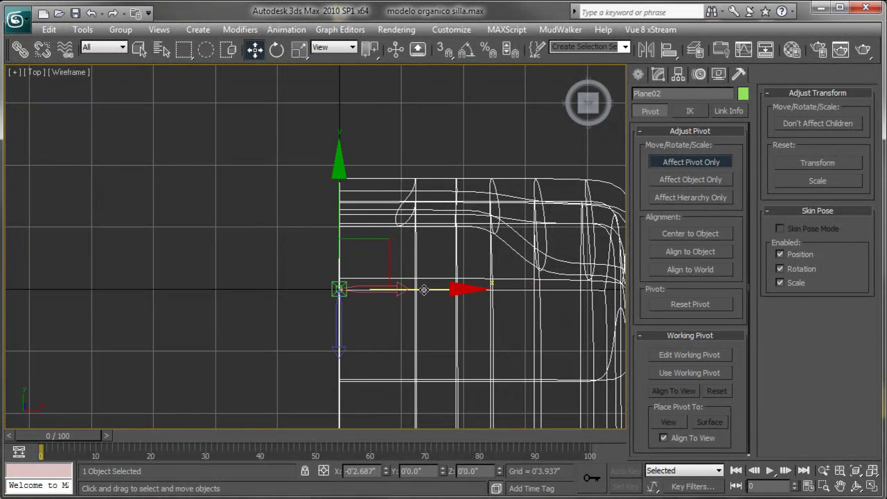
{"action": "left_click", "coordinate": [679, 161]}
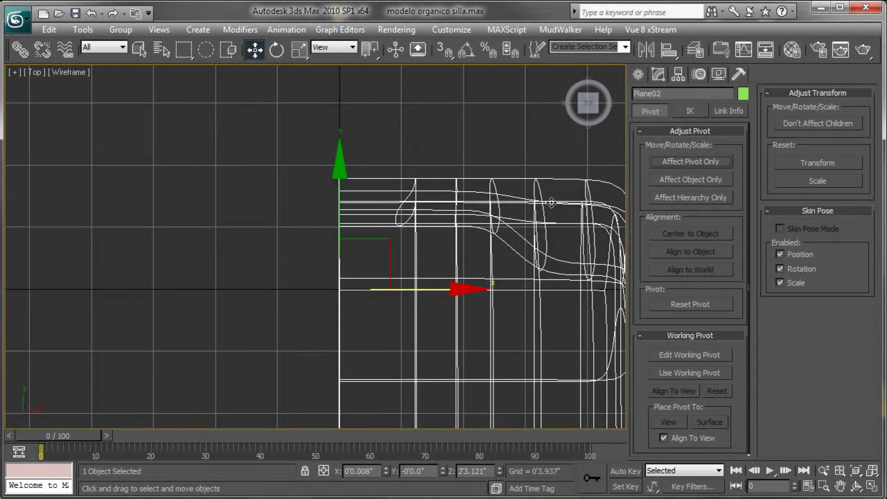
{"action": "middle_click_drag", "start_coordinate": [478, 241], "coordinate": [476, 210]}
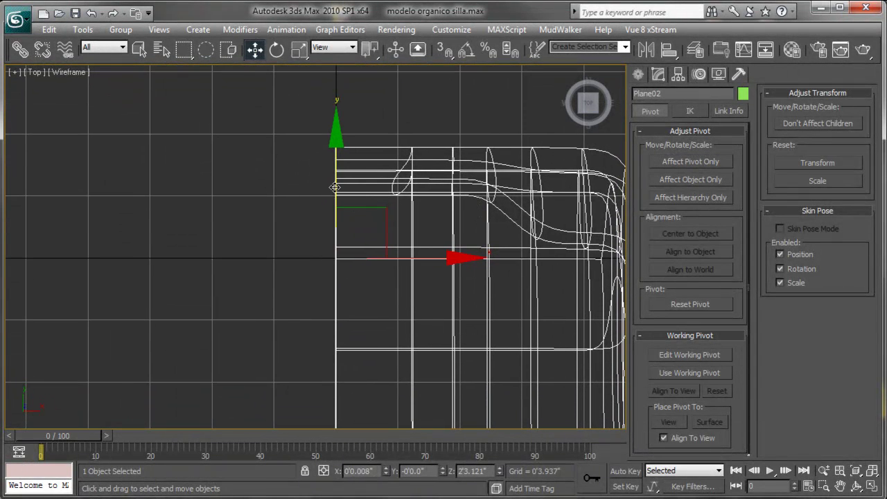
- Return to a maximized Perspective view and the modifier stack
{"action": "key", "text": "alt+w"}
{"action": "left_click", "coordinate": [501, 289]}
{"action": "key", "text": "alt+w"}
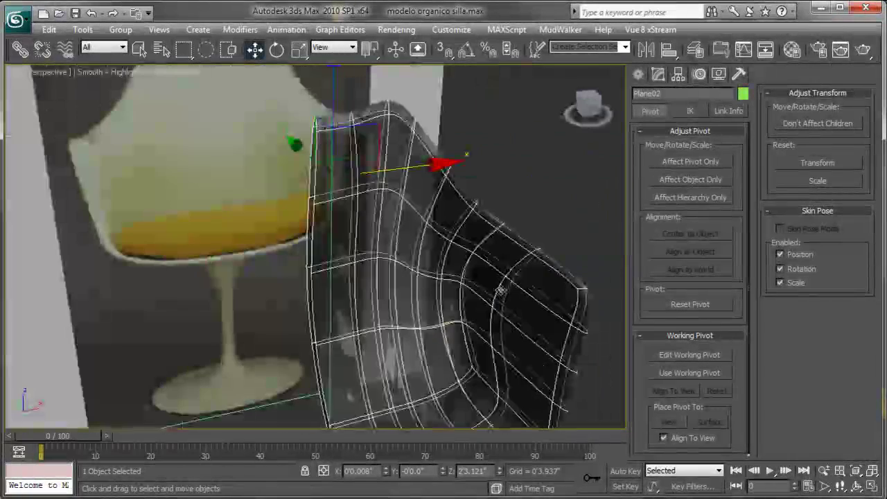
{"action": "left_click", "coordinate": [659, 74]}
- Add an X-axis Symmetry modifier above the upper Edit Poly and zoom out on the full chair
{"action": "left_click", "coordinate": [679, 142]}
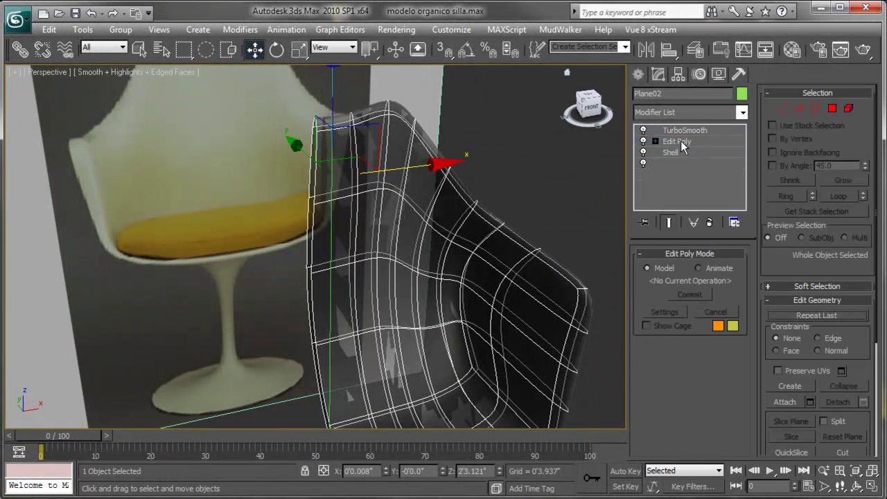
{"action": "left_click", "coordinate": [743, 112]}
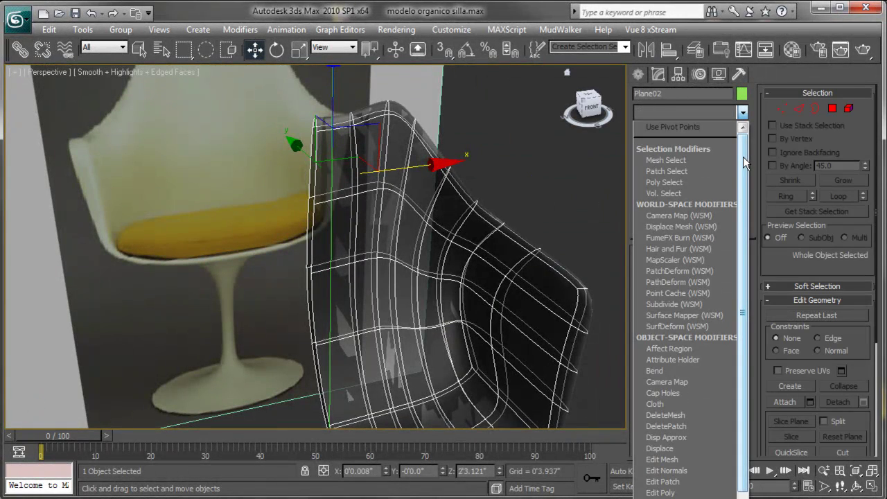
{"action": "left_click_drag", "start_coordinate": [743, 157], "coordinate": [753, 478]}
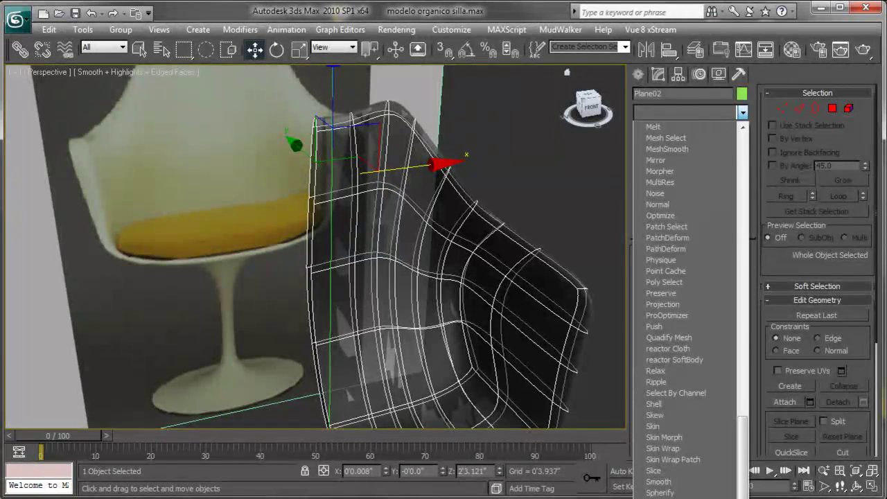
{"action": "left_click", "coordinate": [673, 367]}
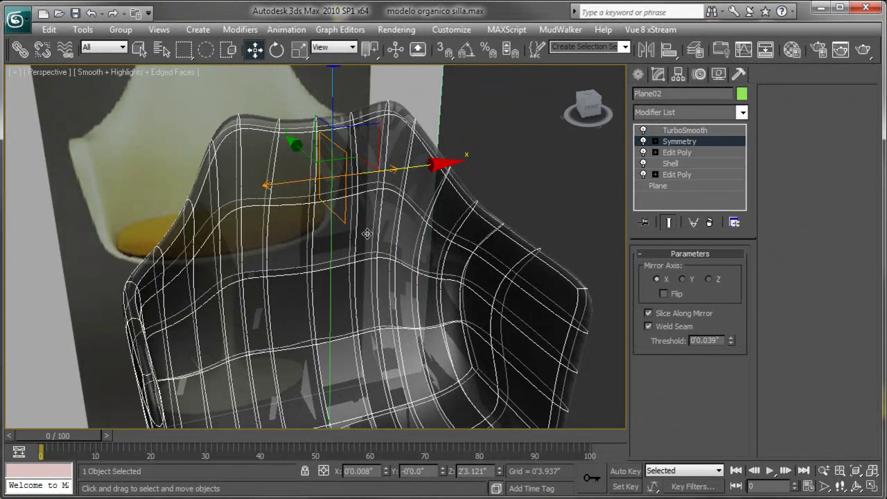
{"action": "middle_click_drag", "start_coordinate": [389, 263], "coordinate": [430, 229], "text": "alt"}
{"action": "left_click", "coordinate": [519, 183]}
{"action": "scroll", "coordinate": [414, 244], "scroll_direction": "down", "scroll_amount": 3}
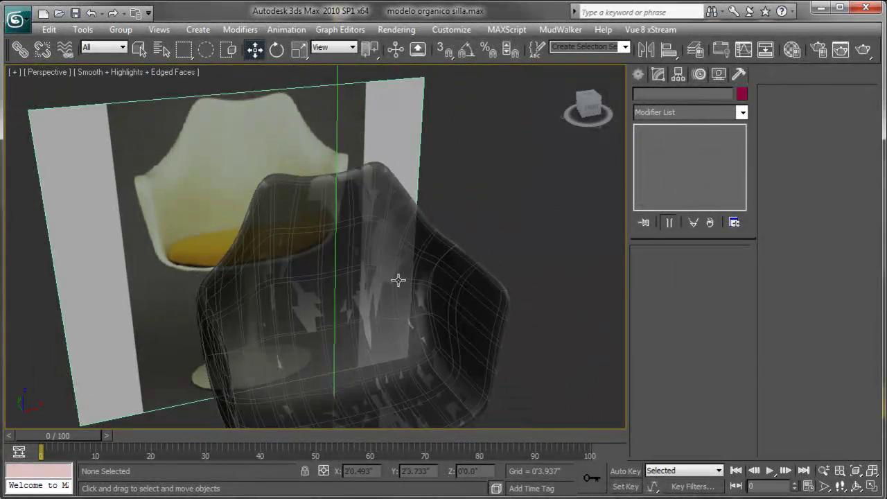
{"action": "middle_click_drag", "start_coordinate": [396, 279], "coordinate": [406, 237], "text": "alt"}
- Uncheck See-Through in Plane02's Object Properties, then reselect the chair shell
{"action": "left_click", "coordinate": [408, 238]}
{"action": "right_click", "coordinate": [410, 238]}
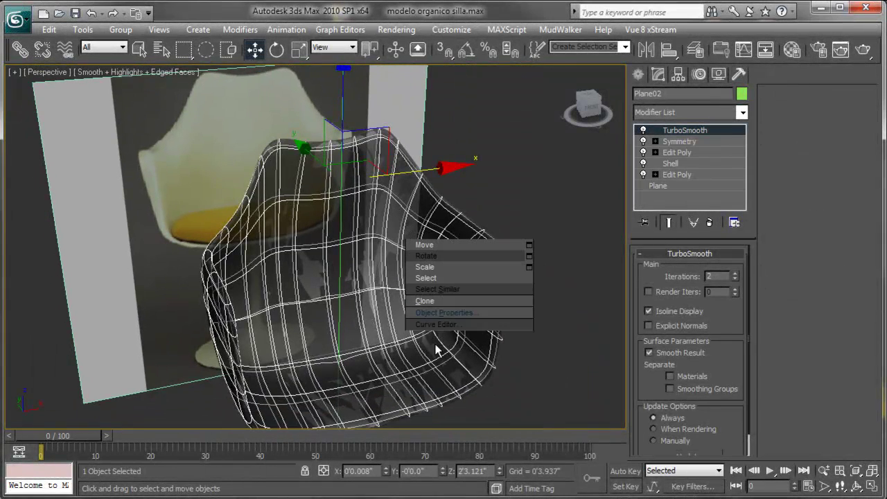
{"action": "left_click", "coordinate": [448, 316]}
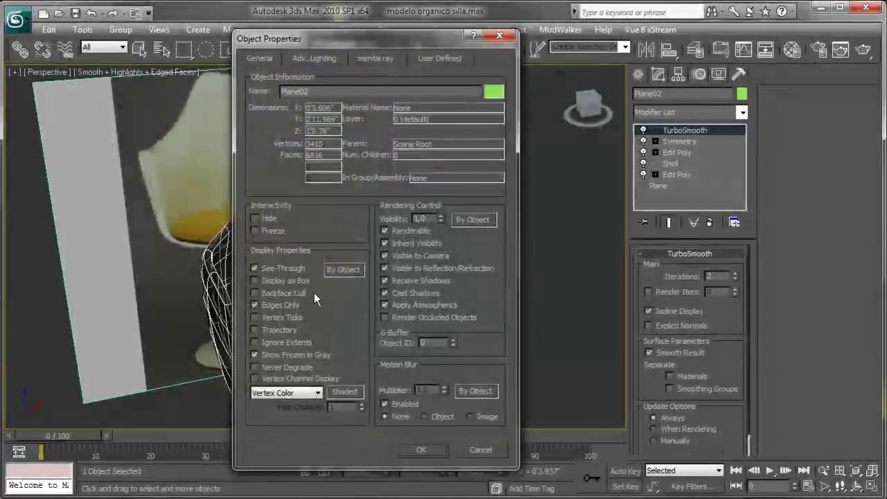
{"action": "left_click", "coordinate": [434, 449]}
{"action": "middle_click_drag", "start_coordinate": [443, 388], "coordinate": [549, 300], "text": "alt"}
{"action": "left_click", "coordinate": [549, 300]}
{"action": "mouse_move", "coordinate": [367, 329]}
{"action": "middle_mouse_down", "text": "alt"}
{"action": "mouse_move", "coordinate": [461, 307]}
{"action": "mouse_move", "coordinate": [405, 311]}
{"action": "mouse_move", "coordinate": [349, 283]}
{"action": "mouse_move", "coordinate": [388, 281]}
{"action": "middle_mouse_up", "text": "alt"}
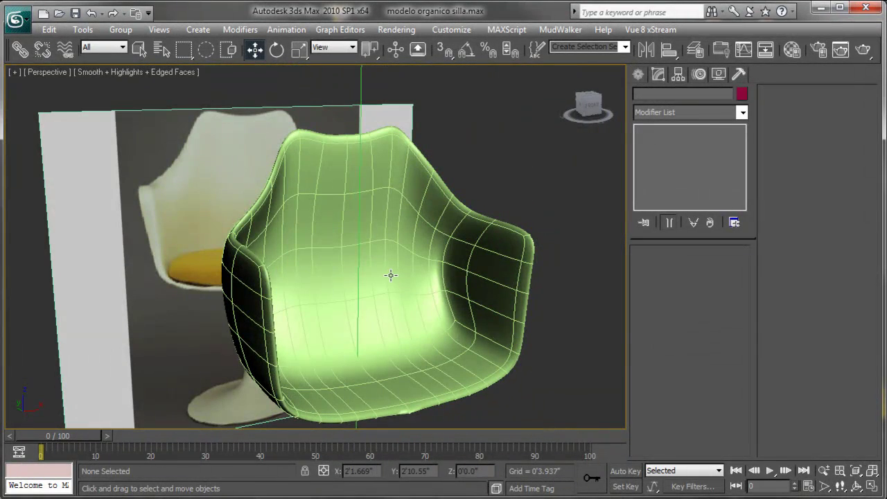
{"action": "left_click", "coordinate": [477, 239]}
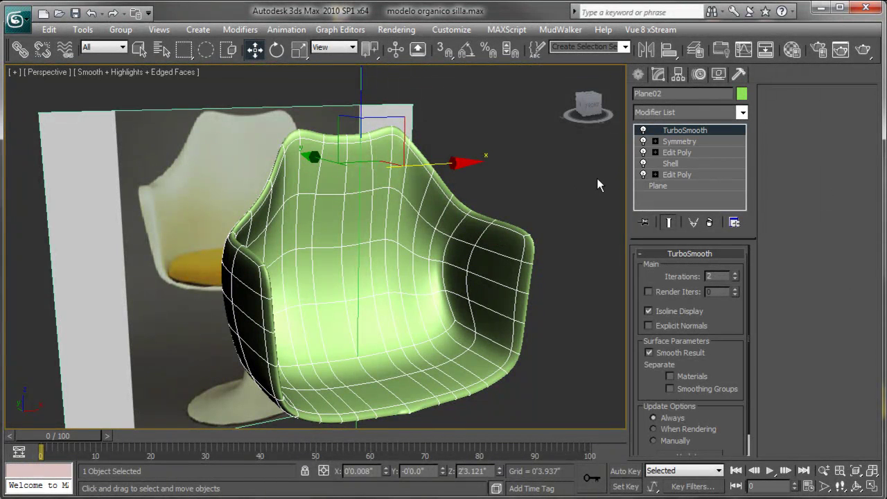
- Turn off TurboSmooth and Symmetry, then enter Vertex mode on the upper Edit Poly
{"action": "left_click", "coordinate": [643, 131]}
{"action": "left_click", "coordinate": [643, 141]}
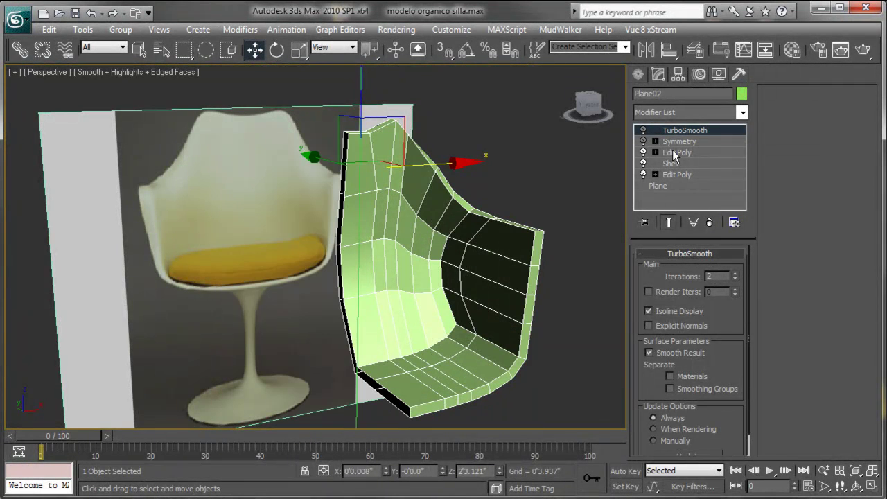
{"action": "left_click", "coordinate": [670, 153]}
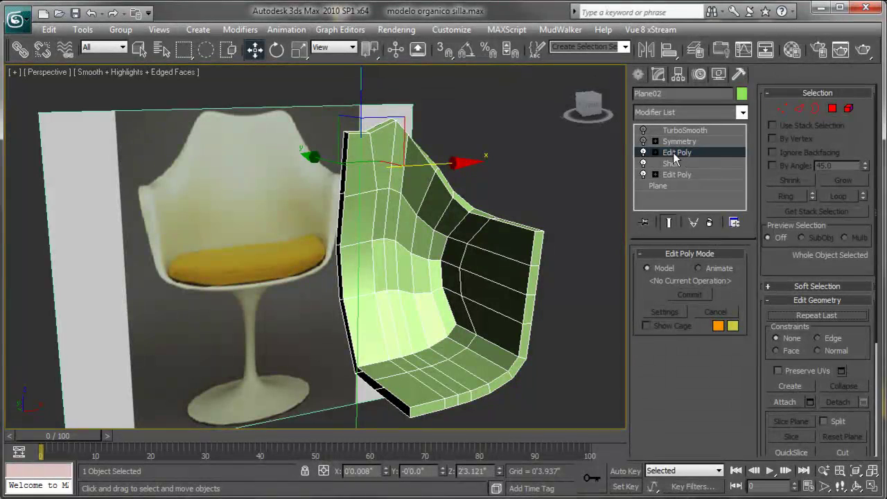
{"action": "middle_click_drag", "start_coordinate": [428, 225], "coordinate": [471, 228], "text": "alt"}
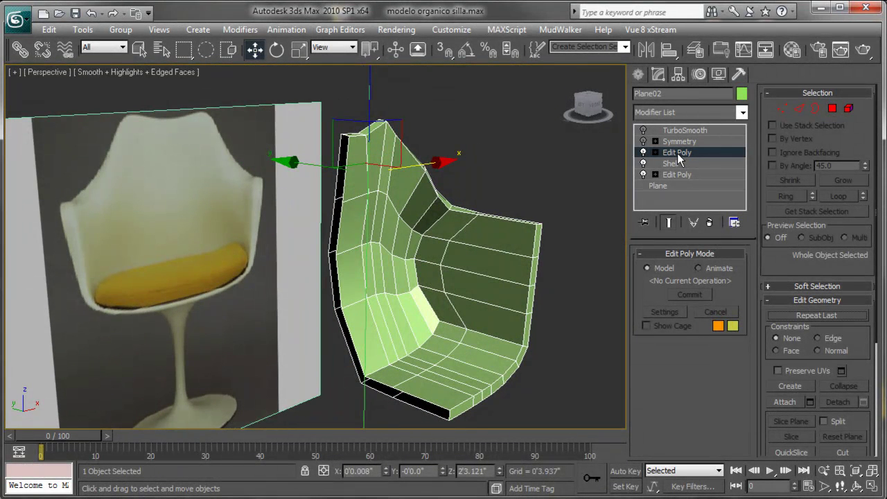
{"action": "left_click", "coordinate": [782, 108]}
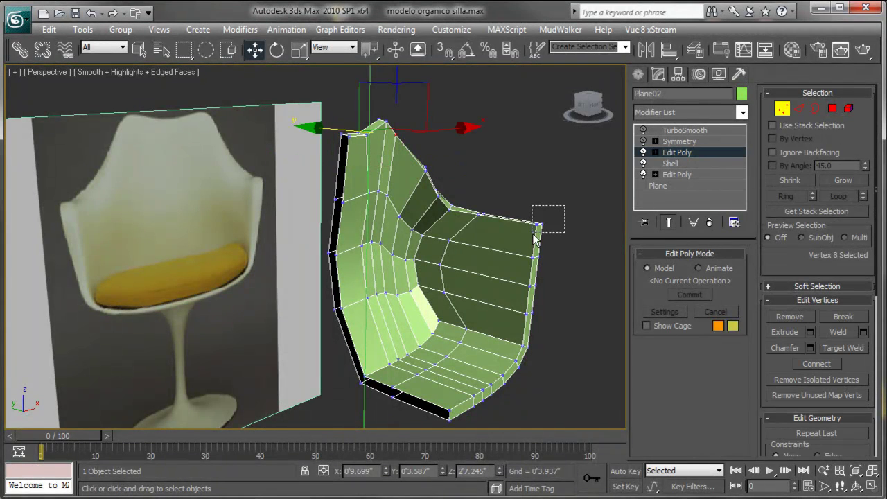
- Reposition the armrest tip corner vertices, with TurboSmooth back on to check the result
{"action": "left_click_drag", "start_coordinate": [535, 237], "coordinate": [534, 235]}
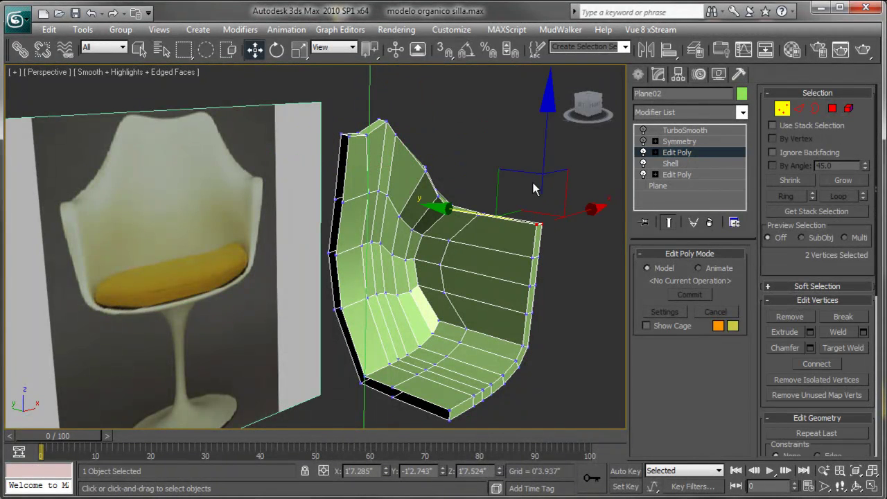
{"action": "left_click_drag", "start_coordinate": [530, 179], "coordinate": [538, 172]}
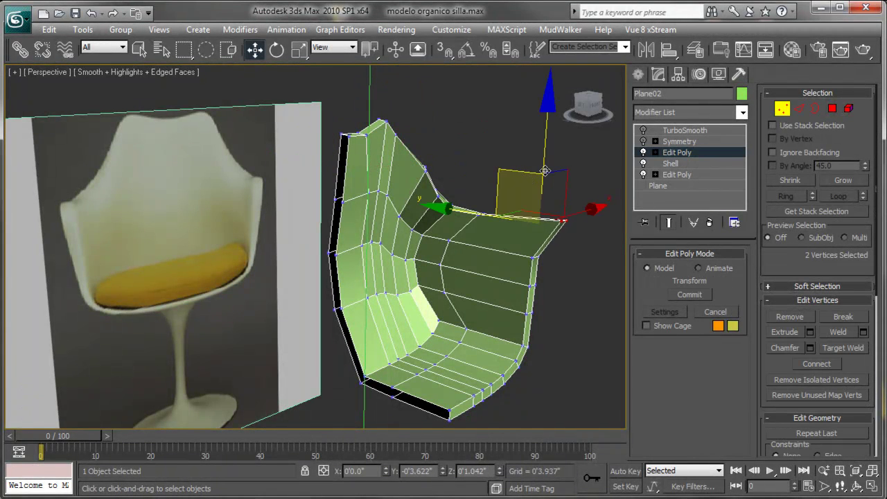
{"action": "left_click", "coordinate": [643, 130]}
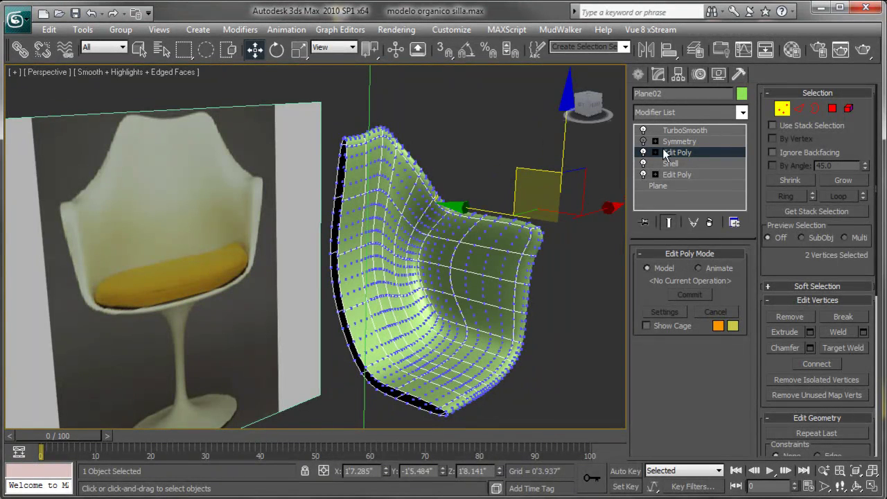
{"action": "left_click", "coordinate": [667, 224]}
{"action": "left_click", "coordinate": [667, 224]}
{"action": "left_click_drag", "start_coordinate": [552, 173], "coordinate": [568, 166]}
- Move four vertices along the armrest edge along Y
{"action": "left_click_drag", "start_coordinate": [519, 283], "coordinate": [547, 283]}
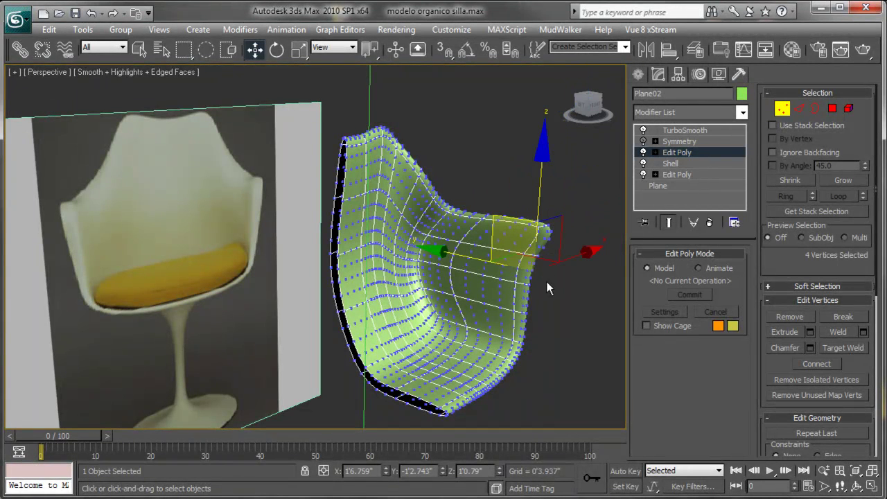
{"action": "left_click", "coordinate": [669, 223]}
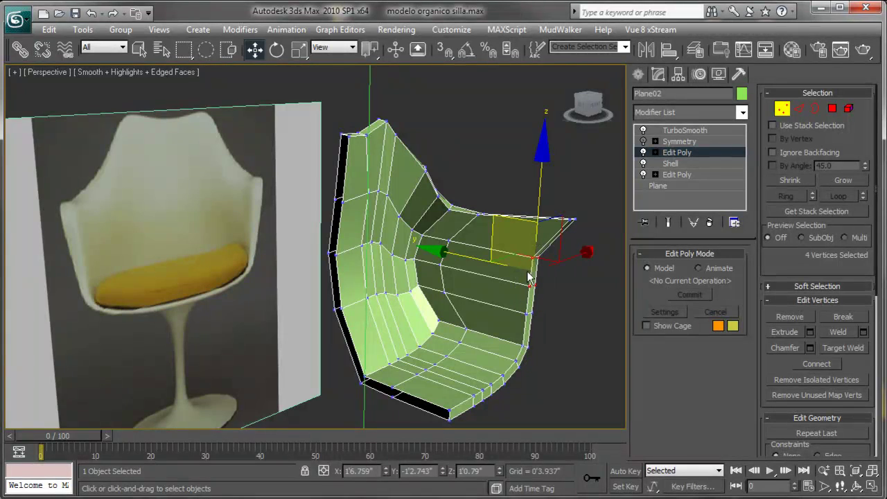
{"action": "left_click", "coordinate": [665, 224]}
{"action": "left_click_drag", "start_coordinate": [477, 260], "coordinate": [471, 259]}
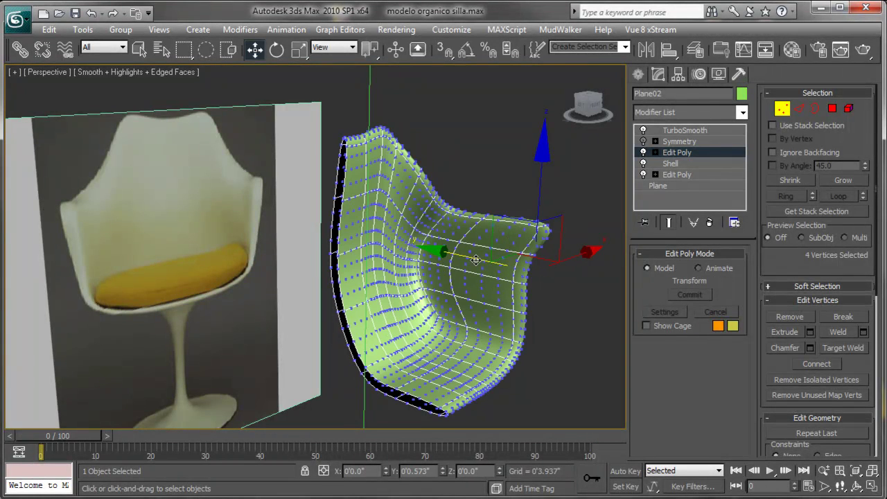
{"action": "scroll", "coordinate": [486, 284], "scroll_direction": "up", "scroll_amount": 2}
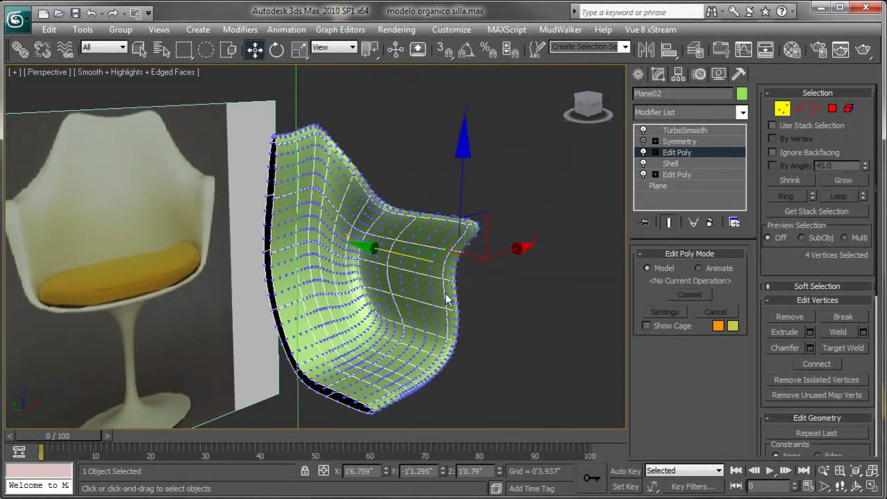
{"action": "scroll", "coordinate": [451, 293], "scroll_direction": "up", "scroll_amount": 3}
{"action": "left_click", "coordinate": [670, 223]}
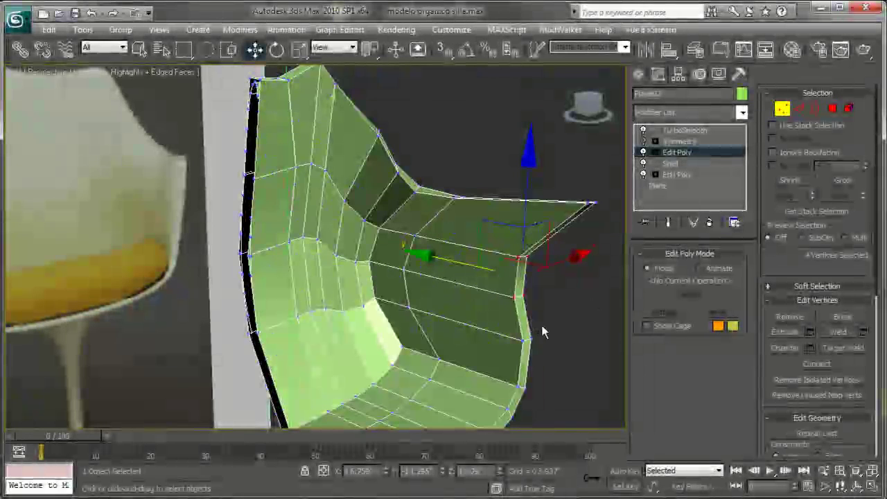
{"action": "left_click", "coordinate": [667, 223]}
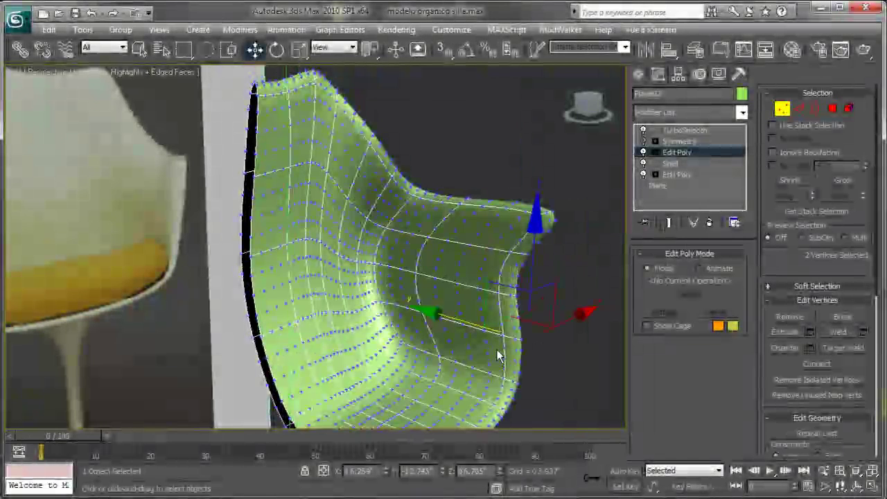
- Push the vertices along the seat's right edge outward to bulge that side
{"action": "left_click_drag", "start_coordinate": [471, 324], "coordinate": [482, 327]}
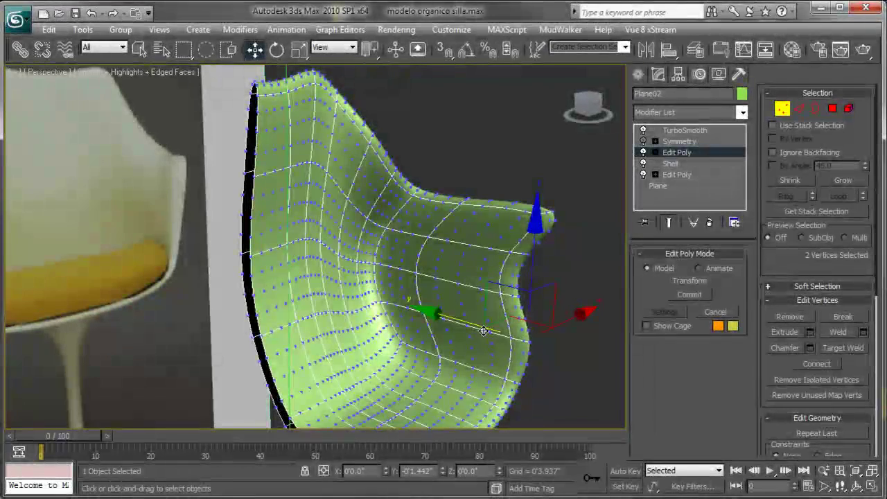
{"action": "left_click", "coordinate": [669, 223]}
{"action": "middle_click_drag", "start_coordinate": [525, 389], "coordinate": [553, 259], "text": "alt"}
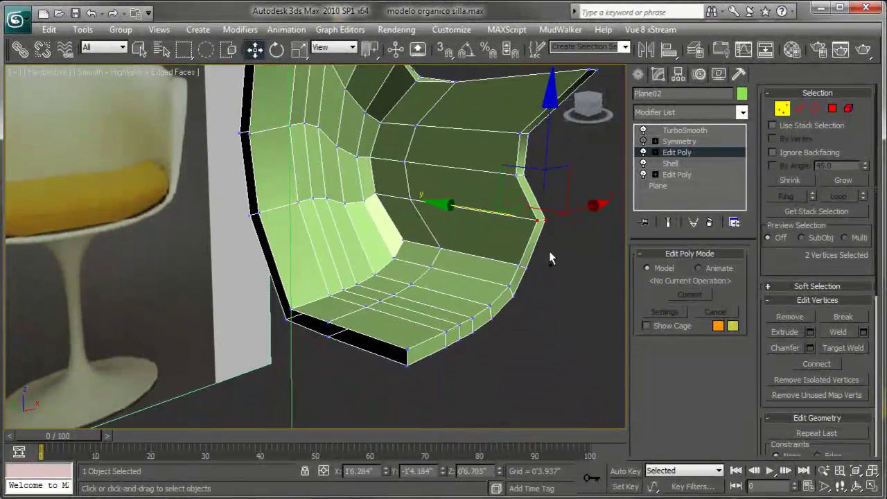
{"action": "middle_click_drag", "start_coordinate": [477, 333], "coordinate": [491, 344], "text": "alt"}
{"action": "left_click_drag", "start_coordinate": [530, 305], "coordinate": [436, 413], "text": "ctrl"}
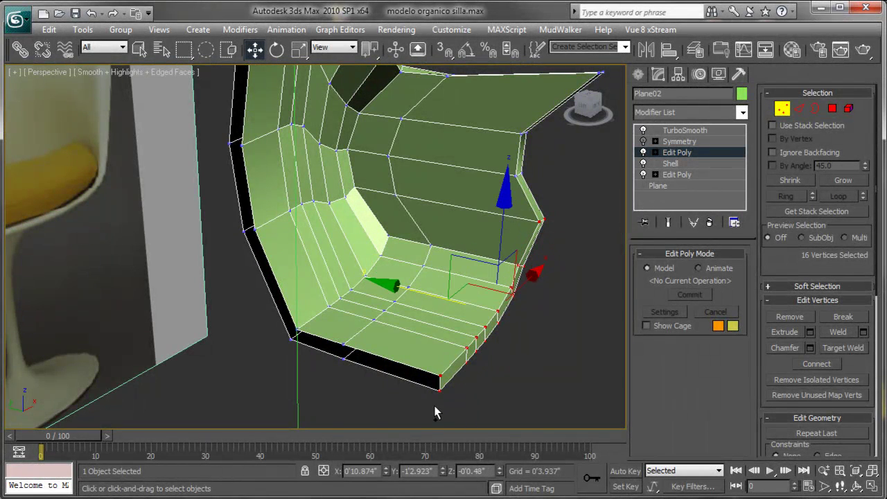
{"action": "left_click", "coordinate": [668, 222]}
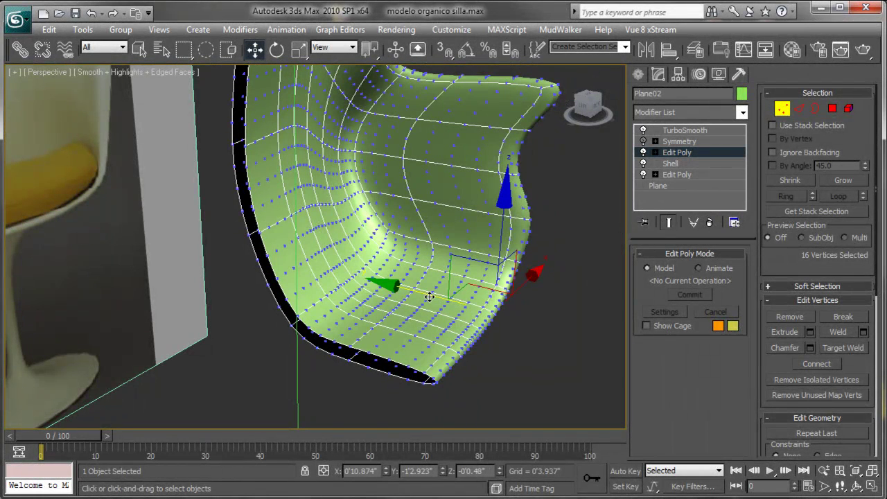
{"action": "left_click_drag", "start_coordinate": [430, 296], "coordinate": [478, 303]}
{"action": "left_click", "coordinate": [668, 221]}
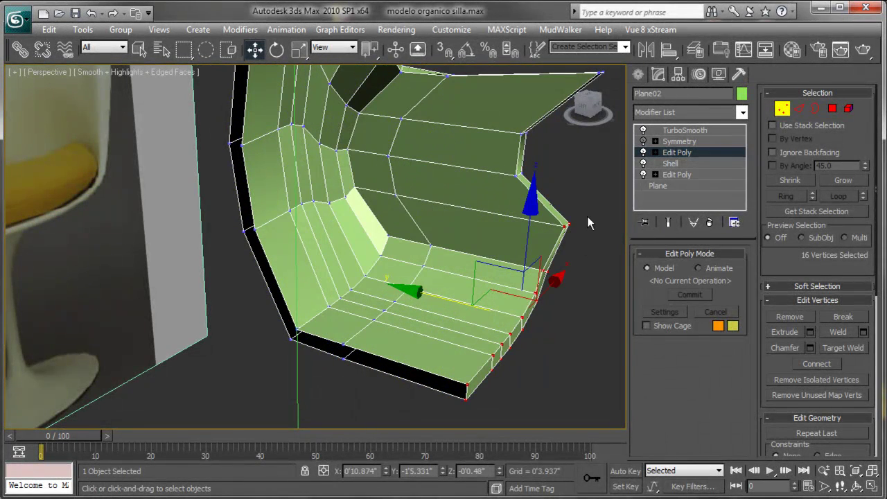
- Pull two vertices on the chair's right edge inward along X
{"action": "left_click", "coordinate": [567, 226]}
{"action": "left_click", "coordinate": [669, 224]}
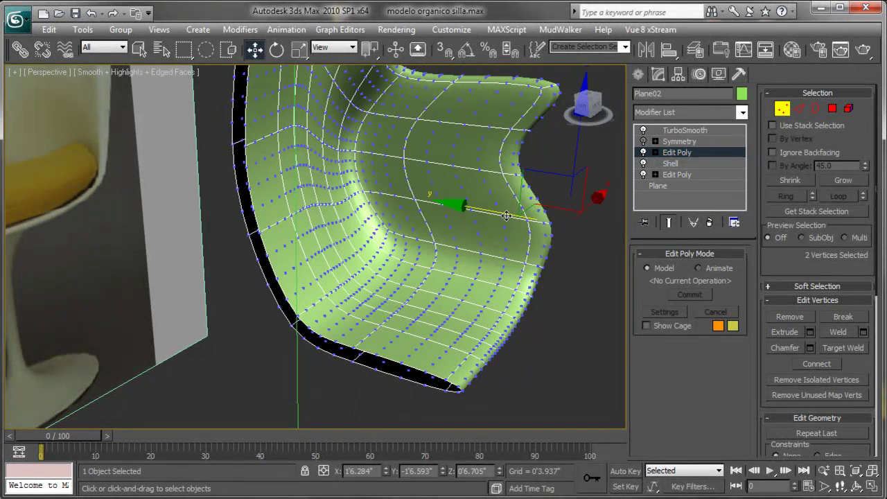
{"action": "left_click_drag", "start_coordinate": [506, 216], "coordinate": [491, 215]}
{"action": "middle_click_drag", "start_coordinate": [502, 197], "coordinate": [518, 342], "text": "alt"}
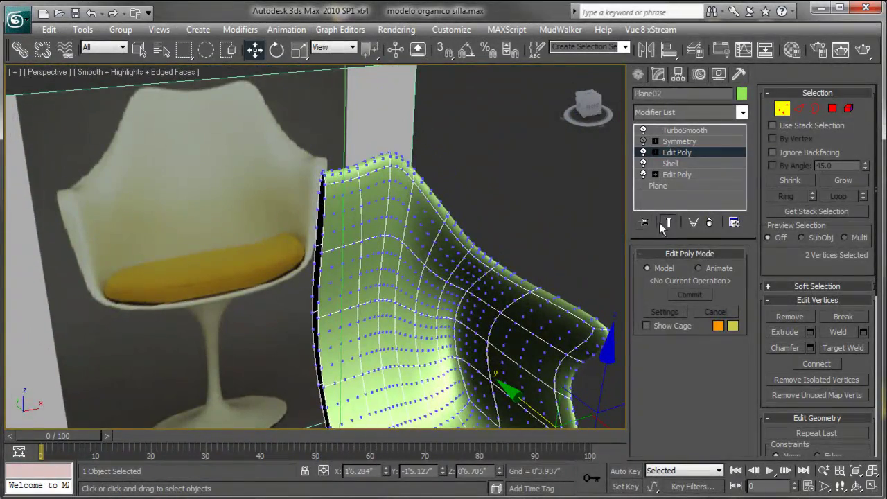
- Nudge the four backrest-armrest junction vertices along Y, down in Z, and right along X
{"action": "left_click", "coordinate": [667, 222]}
{"action": "left_click_drag", "start_coordinate": [483, 201], "coordinate": [459, 272]}
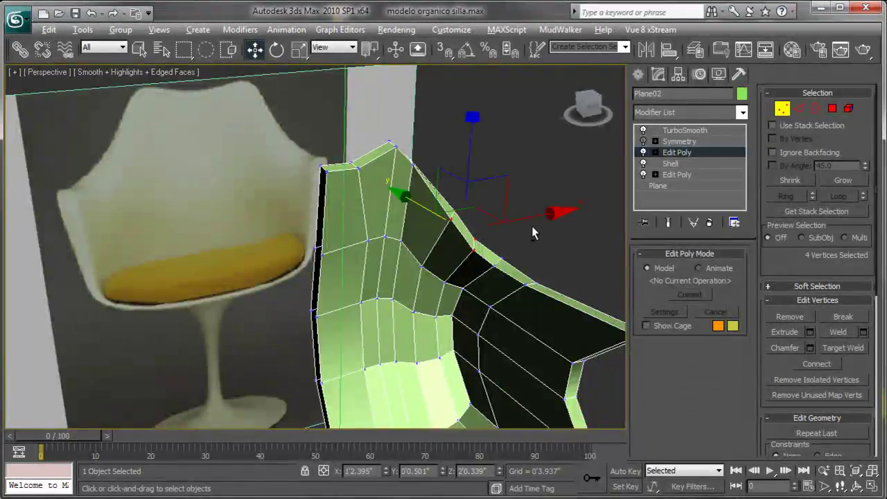
{"action": "mouse_move", "coordinate": [532, 226]}
{"action": "middle_mouse_down", "text": "alt"}
{"action": "mouse_move", "coordinate": [431, 254]}
{"action": "mouse_move", "coordinate": [479, 255]}
{"action": "mouse_move", "coordinate": [516, 201]}
{"action": "middle_mouse_up", "text": "alt"}
{"action": "left_click", "coordinate": [668, 221]}
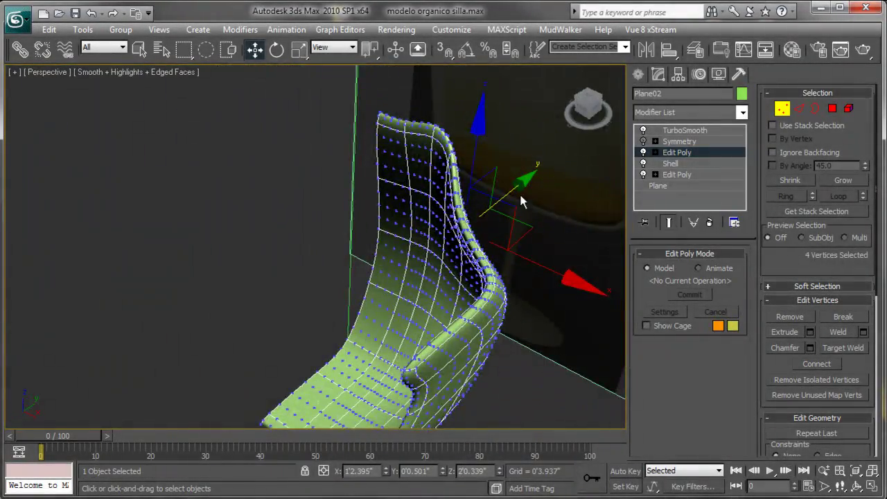
{"action": "left_click_drag", "start_coordinate": [521, 181], "coordinate": [538, 179]}
{"action": "middle_click_drag", "start_coordinate": [530, 204], "coordinate": [494, 125], "text": "alt"}
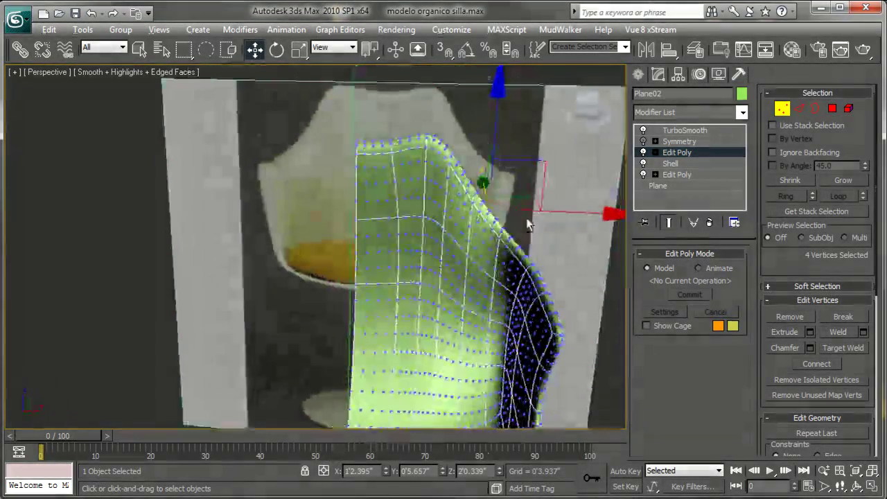
{"action": "left_click_drag", "start_coordinate": [494, 123], "coordinate": [495, 149]}
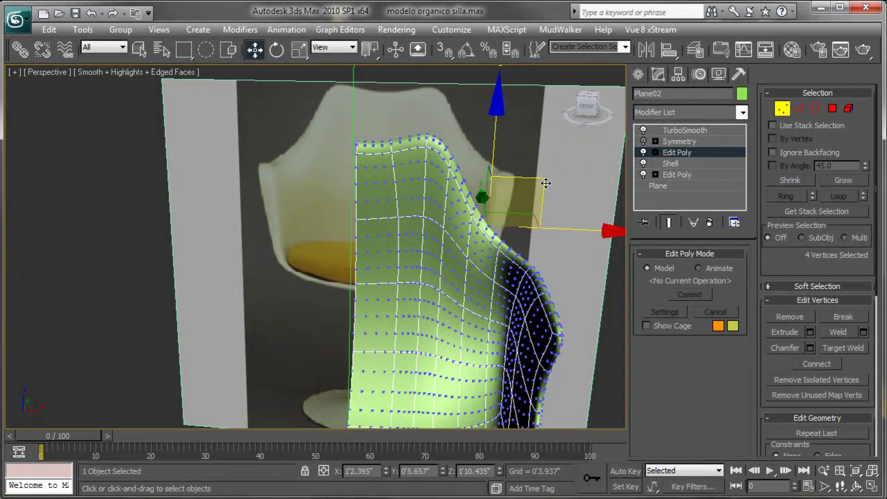
{"action": "left_click_drag", "start_coordinate": [545, 183], "coordinate": [538, 181]}
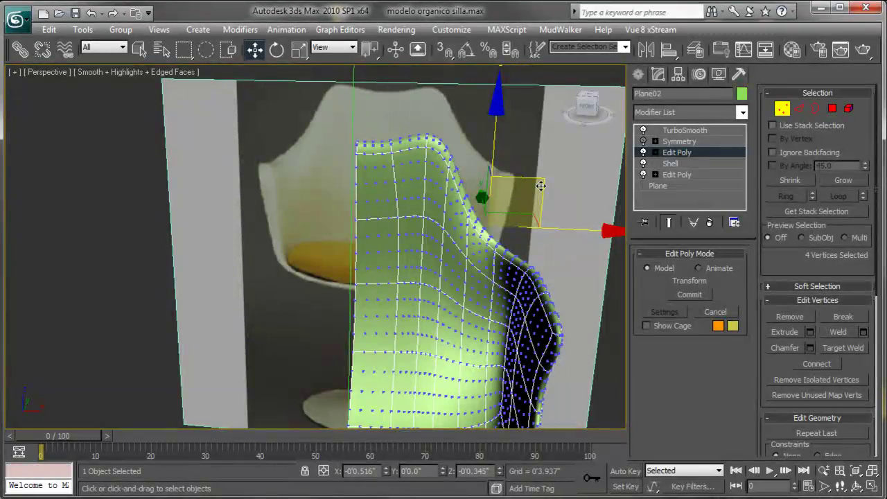
{"action": "mouse_move", "coordinate": [539, 181]}
{"action": "middle_mouse_down", "text": "alt"}
{"action": "mouse_move", "coordinate": [506, 318]}
{"action": "mouse_move", "coordinate": [529, 317]}
{"action": "mouse_move", "coordinate": [462, 254]}
{"action": "mouse_move", "coordinate": [451, 332]}
{"action": "mouse_move", "coordinate": [479, 311]}
{"action": "mouse_move", "coordinate": [466, 237]}
{"action": "middle_mouse_up", "text": "alt"}
{"action": "mouse_move", "coordinate": [478, 206]}
{"action": "left_mouse_down"}
{"action": "mouse_move", "coordinate": [493, 202]}
{"action": "mouse_move", "coordinate": [557, 239]}
{"action": "left_mouse_up"}
{"action": "left_click", "coordinate": [669, 223]}
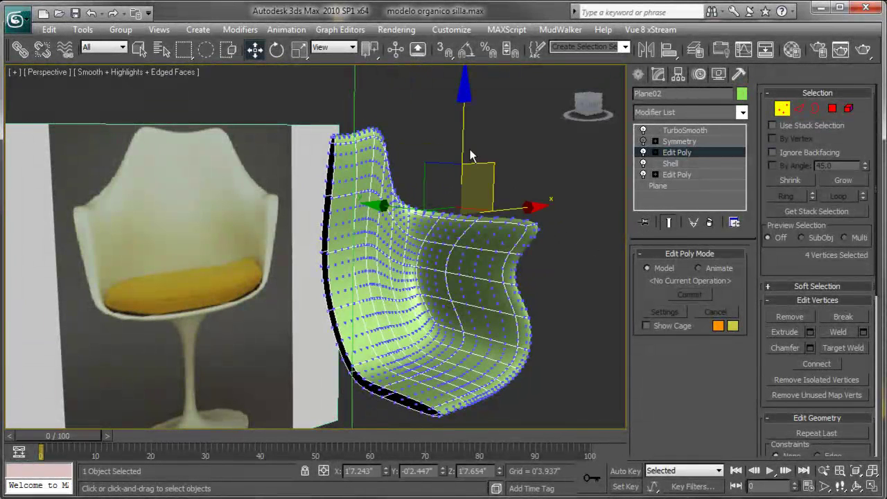
- Select the eight armrest vertices and lower them in Z
{"action": "left_click", "coordinate": [669, 222]}
{"action": "scroll", "coordinate": [477, 239], "scroll_direction": "up", "scroll_amount": 1}
{"action": "scroll", "coordinate": [453, 264], "scroll_direction": "up", "scroll_amount": 3}
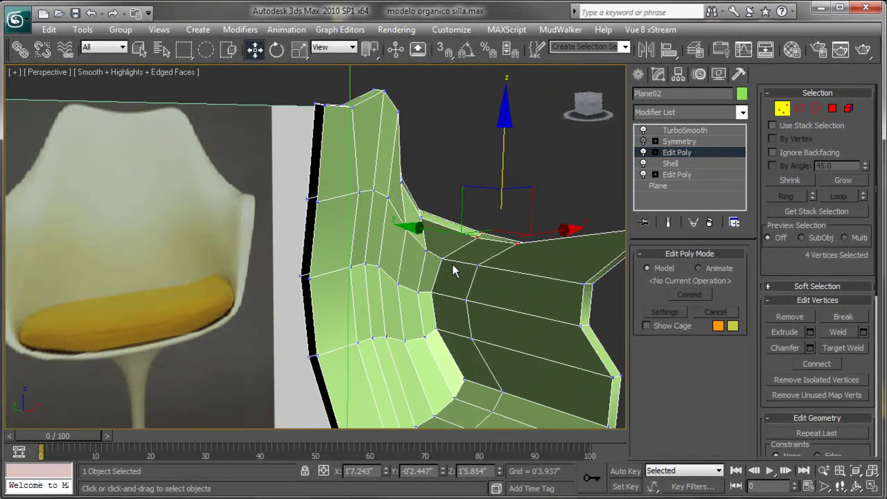
{"action": "left_click", "coordinate": [543, 215]}
{"action": "left_click_drag", "start_coordinate": [531, 198], "coordinate": [461, 267]}
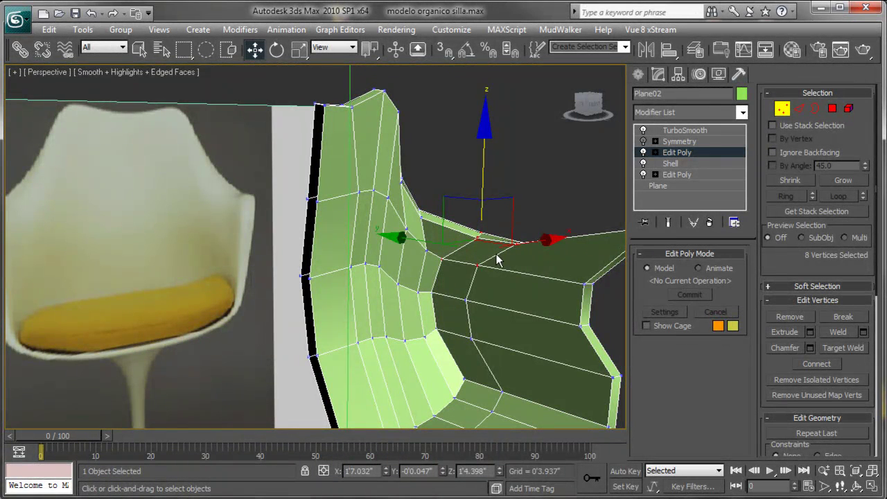
{"action": "left_click", "coordinate": [668, 222]}
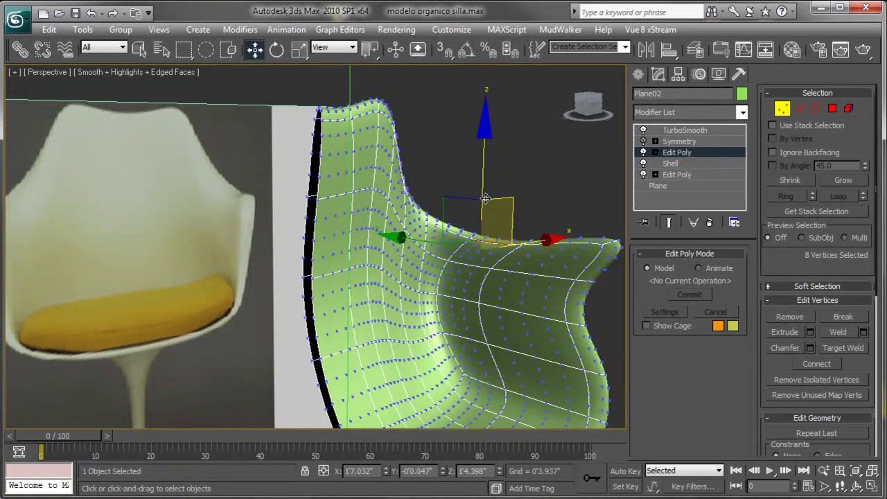
{"action": "left_click_drag", "start_coordinate": [483, 183], "coordinate": [497, 201]}
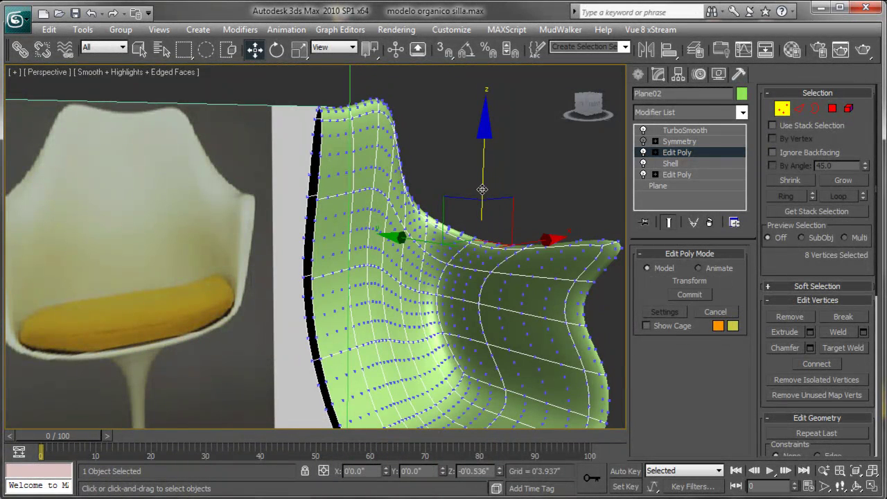
{"action": "left_click", "coordinate": [668, 222]}
- Shift the two armrest-tip vertices slightly along Y and Z, then exit Vertex level
{"action": "middle_click_drag", "start_coordinate": [541, 232], "coordinate": [487, 228]}
{"action": "left_click", "coordinate": [587, 222]}
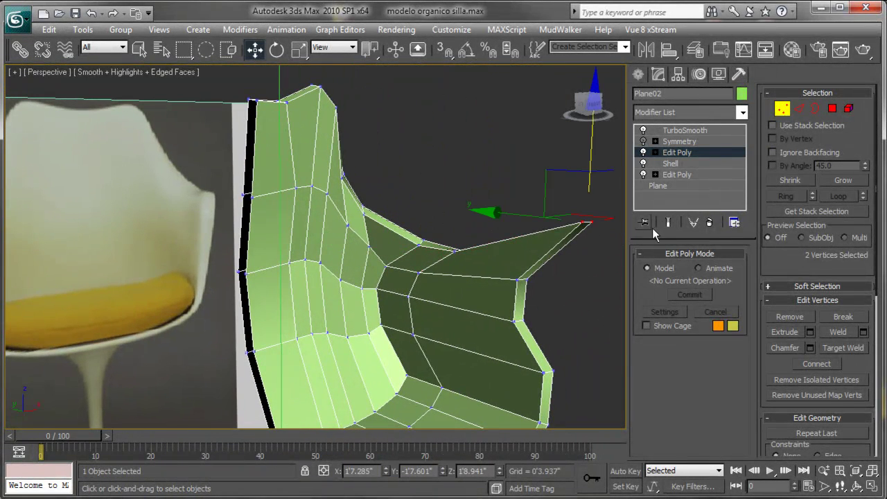
{"action": "left_click", "coordinate": [668, 222]}
{"action": "left_click_drag", "start_coordinate": [566, 175], "coordinate": [562, 180]}
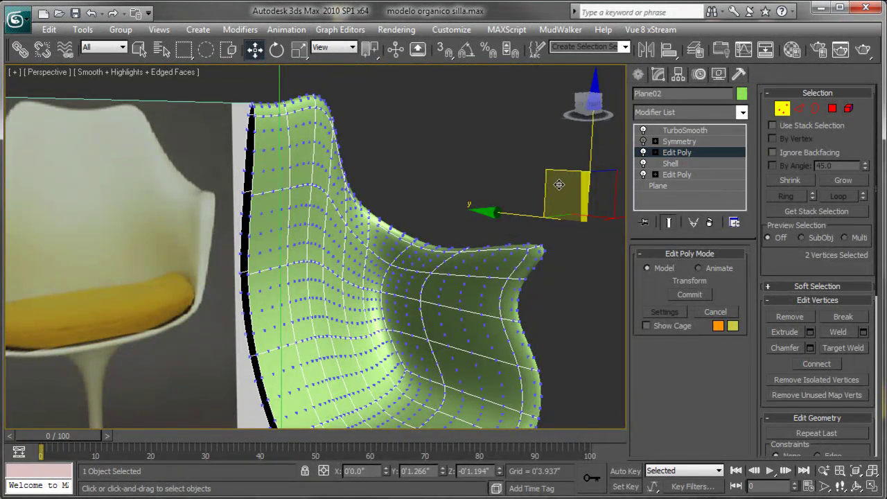
{"action": "scroll", "coordinate": [520, 248], "scroll_direction": "down", "scroll_amount": 3}
{"action": "scroll", "coordinate": [520, 248], "scroll_direction": "down", "scroll_amount": 2}
{"action": "left_click", "coordinate": [668, 222]}
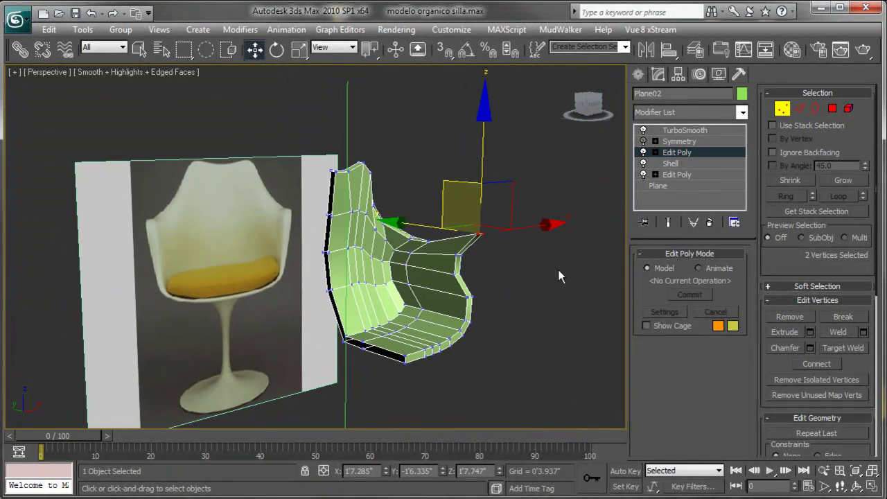
{"action": "mouse_move", "coordinate": [471, 283]}
{"action": "middle_mouse_down", "text": "alt"}
{"action": "mouse_move", "coordinate": [470, 291]}
{"action": "mouse_move", "coordinate": [506, 291]}
{"action": "middle_mouse_up", "text": "alt"}
{"action": "left_click", "coordinate": [781, 111]}
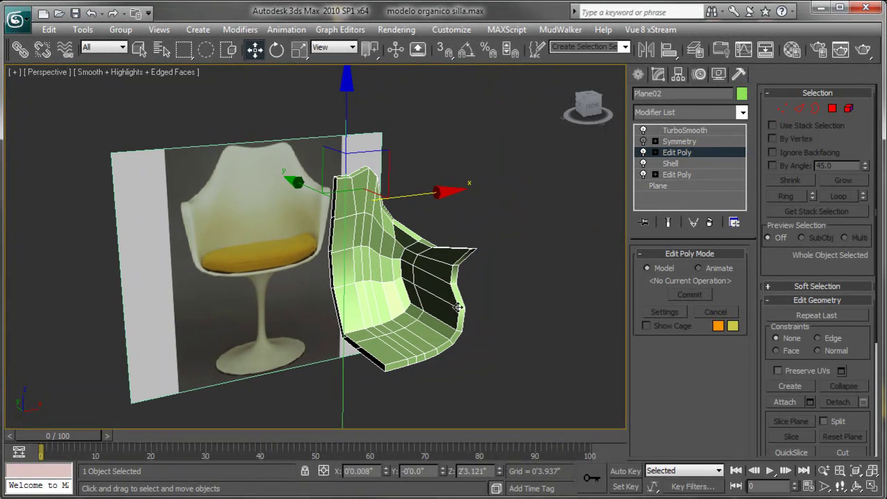
- With the cage view shown, select the armrest tip edge at Edge level
{"action": "middle_click_drag", "start_coordinate": [436, 307], "coordinate": [426, 310]}
{"action": "scroll", "coordinate": [429, 308], "scroll_direction": "up", "scroll_amount": 2}
{"action": "scroll", "coordinate": [416, 311], "scroll_direction": "up", "scroll_amount": 3}
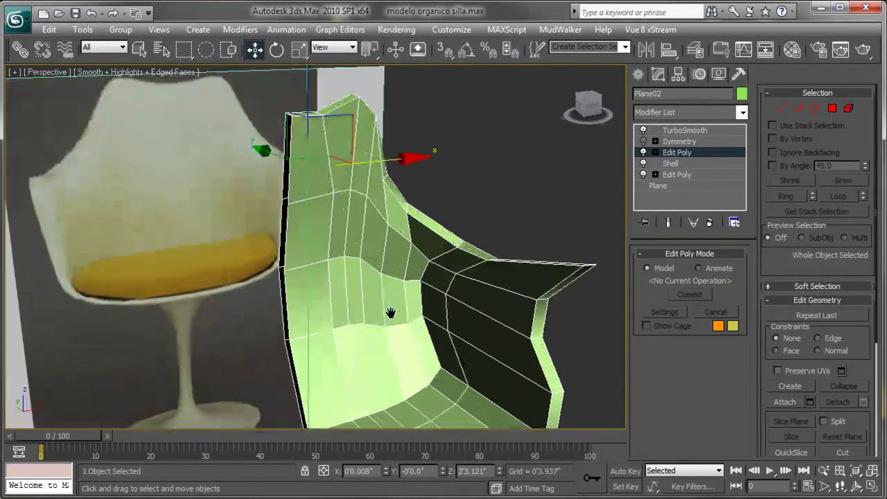
{"action": "middle_click_drag", "start_coordinate": [529, 277], "coordinate": [495, 267], "text": "alt"}
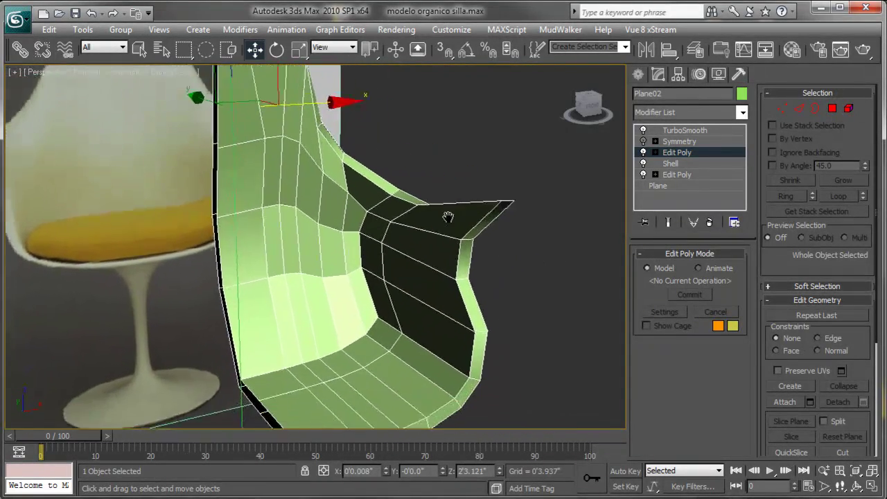
{"action": "mouse_move", "coordinate": [506, 305]}
{"action": "middle_mouse_down", "text": "alt"}
{"action": "mouse_move", "coordinate": [460, 316]}
{"action": "mouse_move", "coordinate": [487, 302]}
{"action": "middle_mouse_up", "text": "alt"}
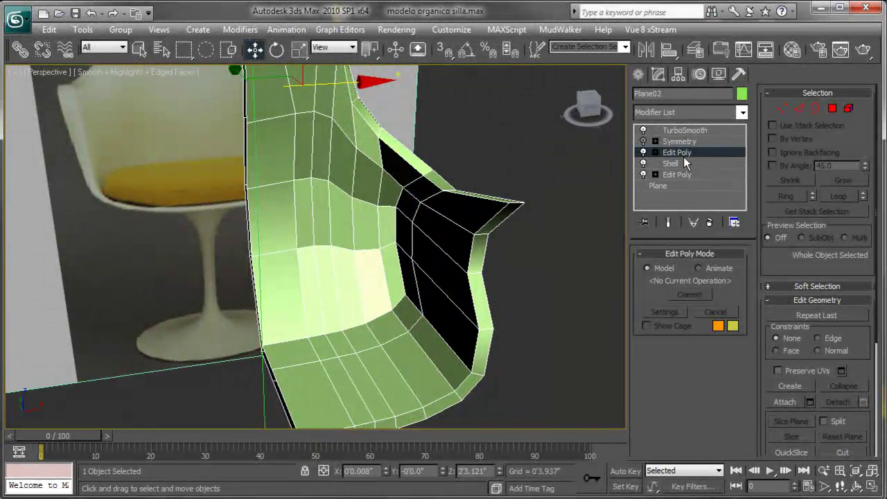
{"action": "key", "text": "shift+z"}
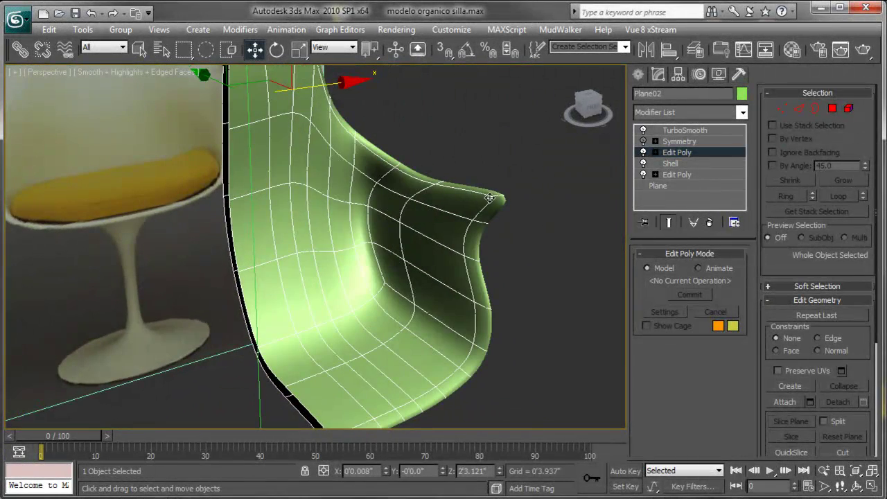
{"action": "left_click", "coordinate": [669, 222]}
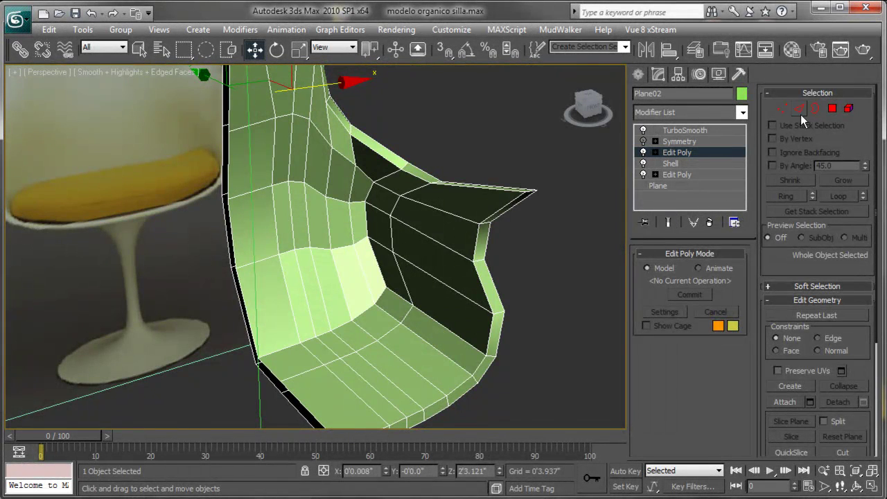
{"action": "left_click", "coordinate": [799, 109]}
{"action": "left_click", "coordinate": [529, 192]}
- Chamfer the armrest tip edge by 0'3.523" with 1 segment, then exit Edge level
{"action": "middle_click_drag", "start_coordinate": [561, 212], "coordinate": [434, 307], "text": "alt"}
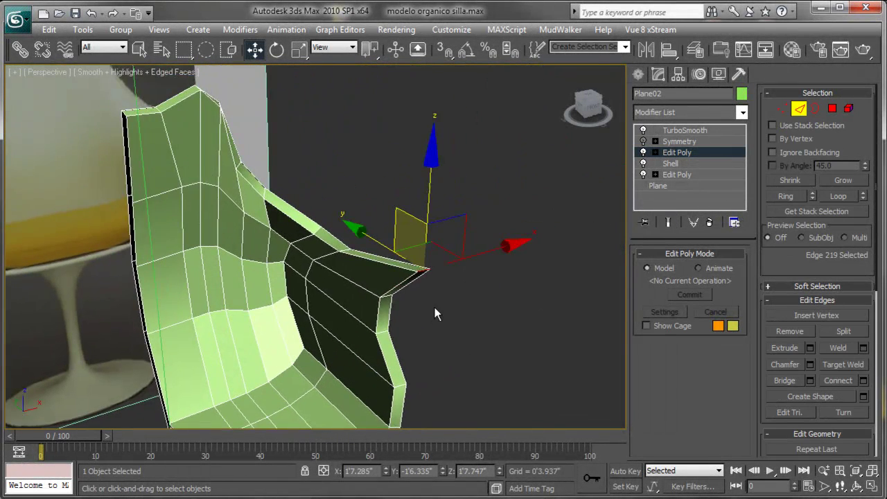
{"action": "scroll", "coordinate": [438, 311], "scroll_direction": "up", "scroll_amount": 3}
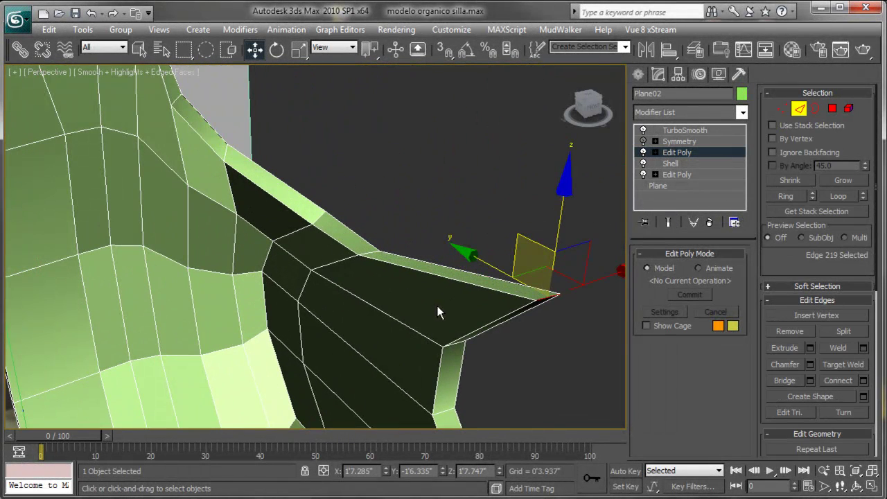
{"action": "left_click", "coordinate": [810, 365]}
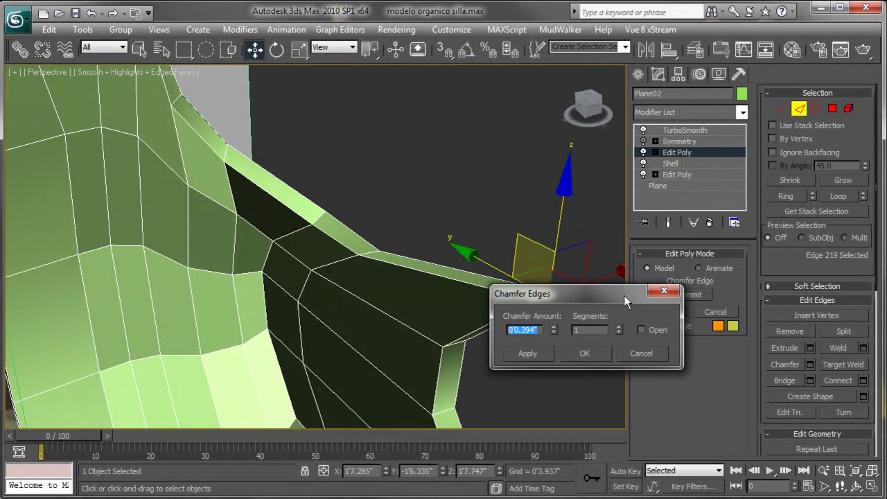
{"action": "left_click_drag", "start_coordinate": [624, 288], "coordinate": [763, 316]}
{"action": "left_click", "coordinate": [669, 222]}
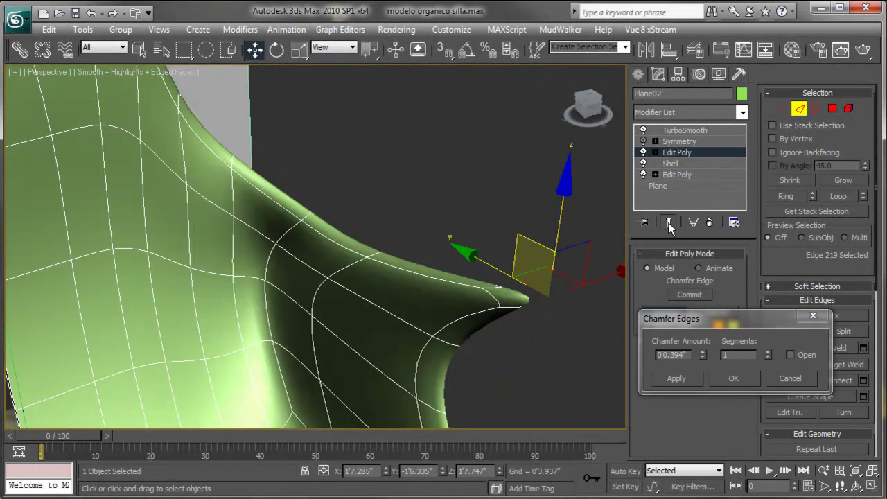
{"action": "left_click_drag", "start_coordinate": [701, 353], "coordinate": [707, 106]}
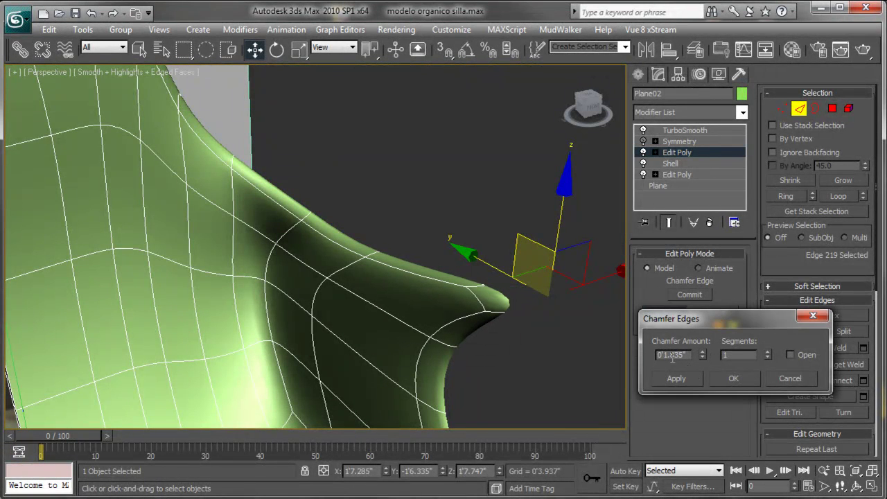
{"action": "left_click", "coordinate": [668, 223]}
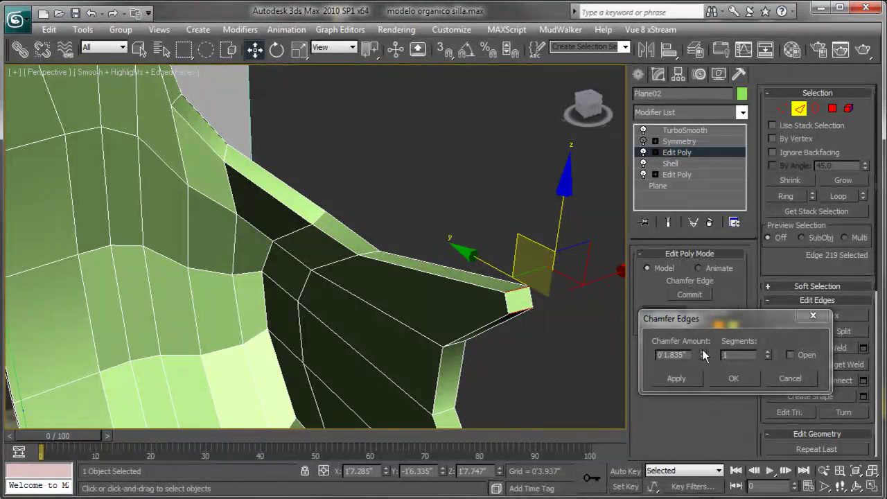
{"action": "left_click_drag", "start_coordinate": [702, 354], "coordinate": [704, 295]}
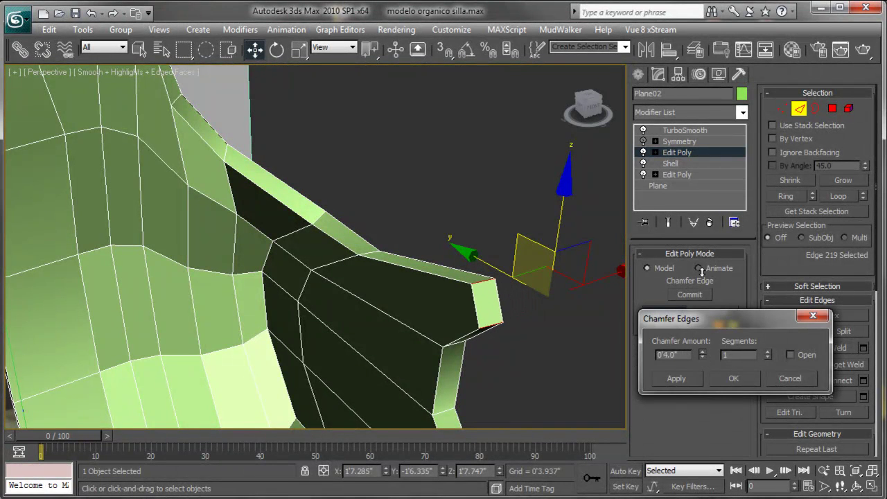
{"action": "left_click", "coordinate": [667, 222]}
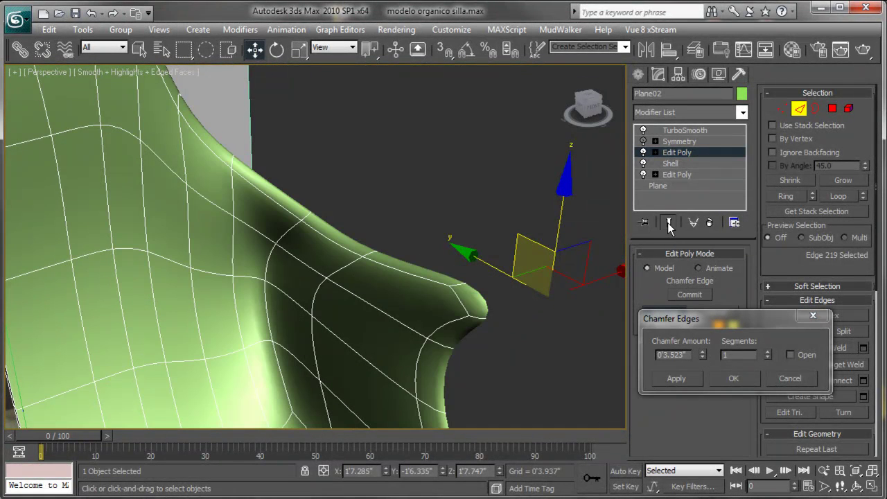
{"action": "left_click", "coordinate": [767, 352]}
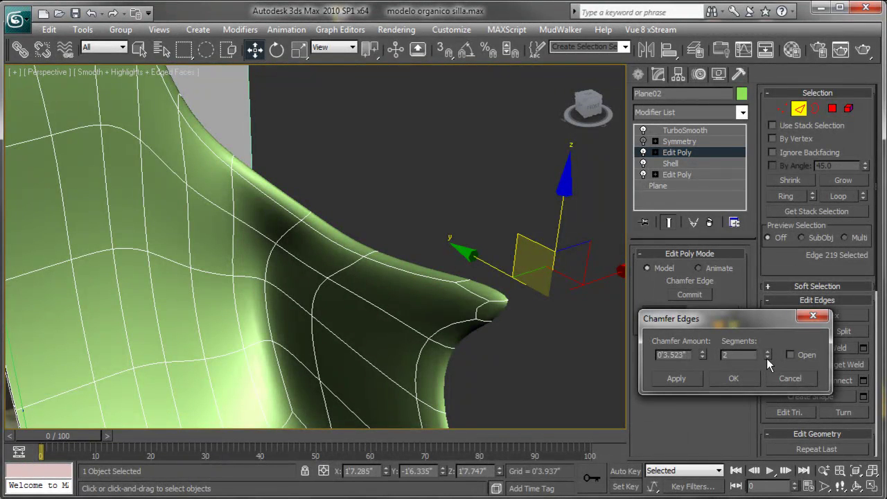
{"action": "left_click", "coordinate": [767, 358]}
{"action": "left_click", "coordinate": [732, 378]}
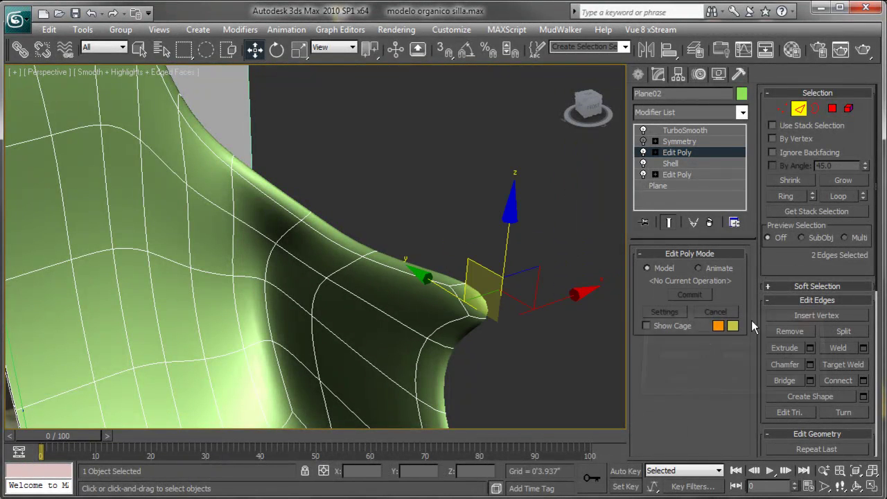
{"action": "left_click", "coordinate": [799, 108]}
- Deselect the chair shell and zoom out to view the whole smoothed shell
{"action": "scroll", "coordinate": [481, 281], "scroll_direction": "down", "scroll_amount": 3}
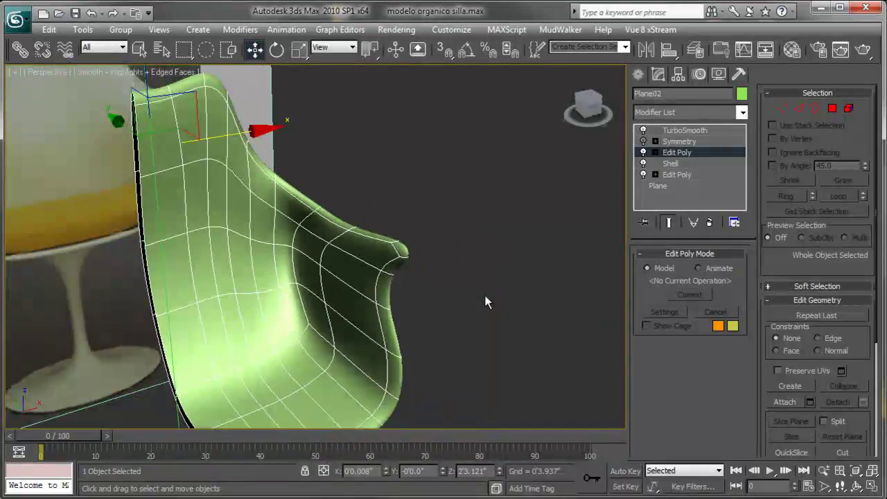
{"action": "mouse_move", "coordinate": [485, 297]}
{"action": "middle_mouse_down"}
{"action": "mouse_move", "coordinate": [506, 329]}
{"action": "mouse_move", "coordinate": [426, 335]}
{"action": "mouse_move", "coordinate": [469, 329]}
{"action": "mouse_move", "coordinate": [451, 334]}
{"action": "mouse_move", "coordinate": [453, 317]}
{"action": "mouse_move", "coordinate": [476, 342]}
{"action": "middle_mouse_up"}
{"action": "left_click", "coordinate": [526, 323]}
{"action": "scroll", "coordinate": [514, 339], "scroll_direction": "down", "scroll_amount": 2}
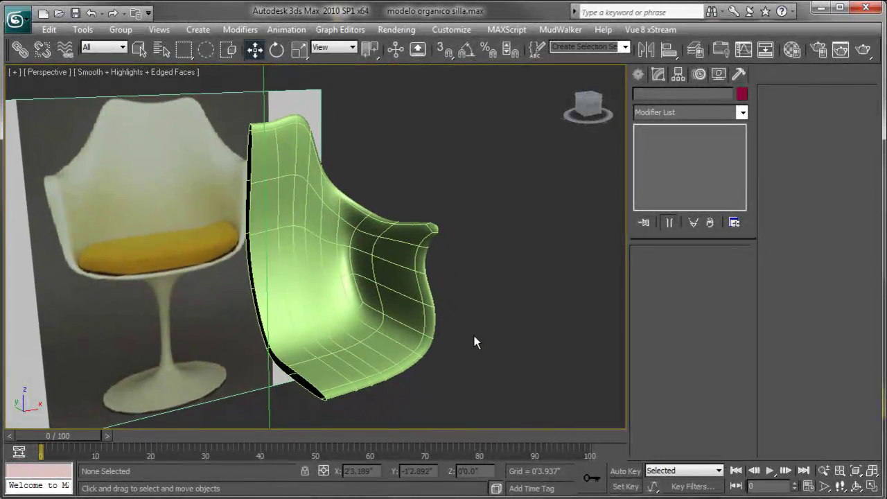